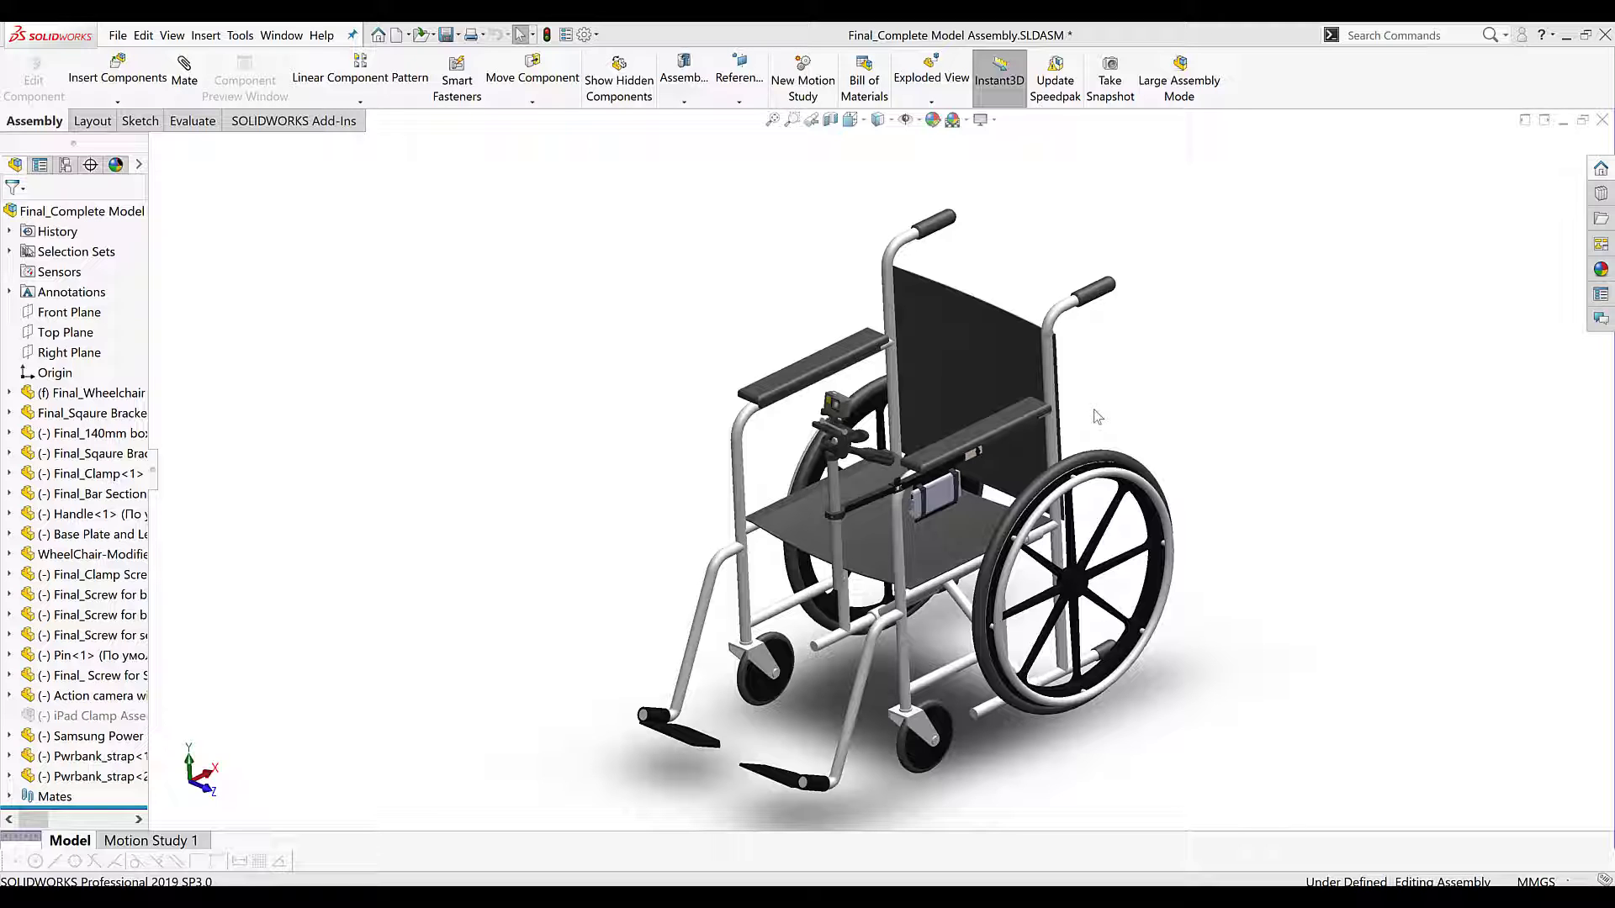
Examine the complete wheelchair assembly in the Front view and at an angle, focusing on the camera bar and its mount
{"action": "scroll", "coordinate": [844, 493], "scroll_direction": "down", "scroll_amount": 4}
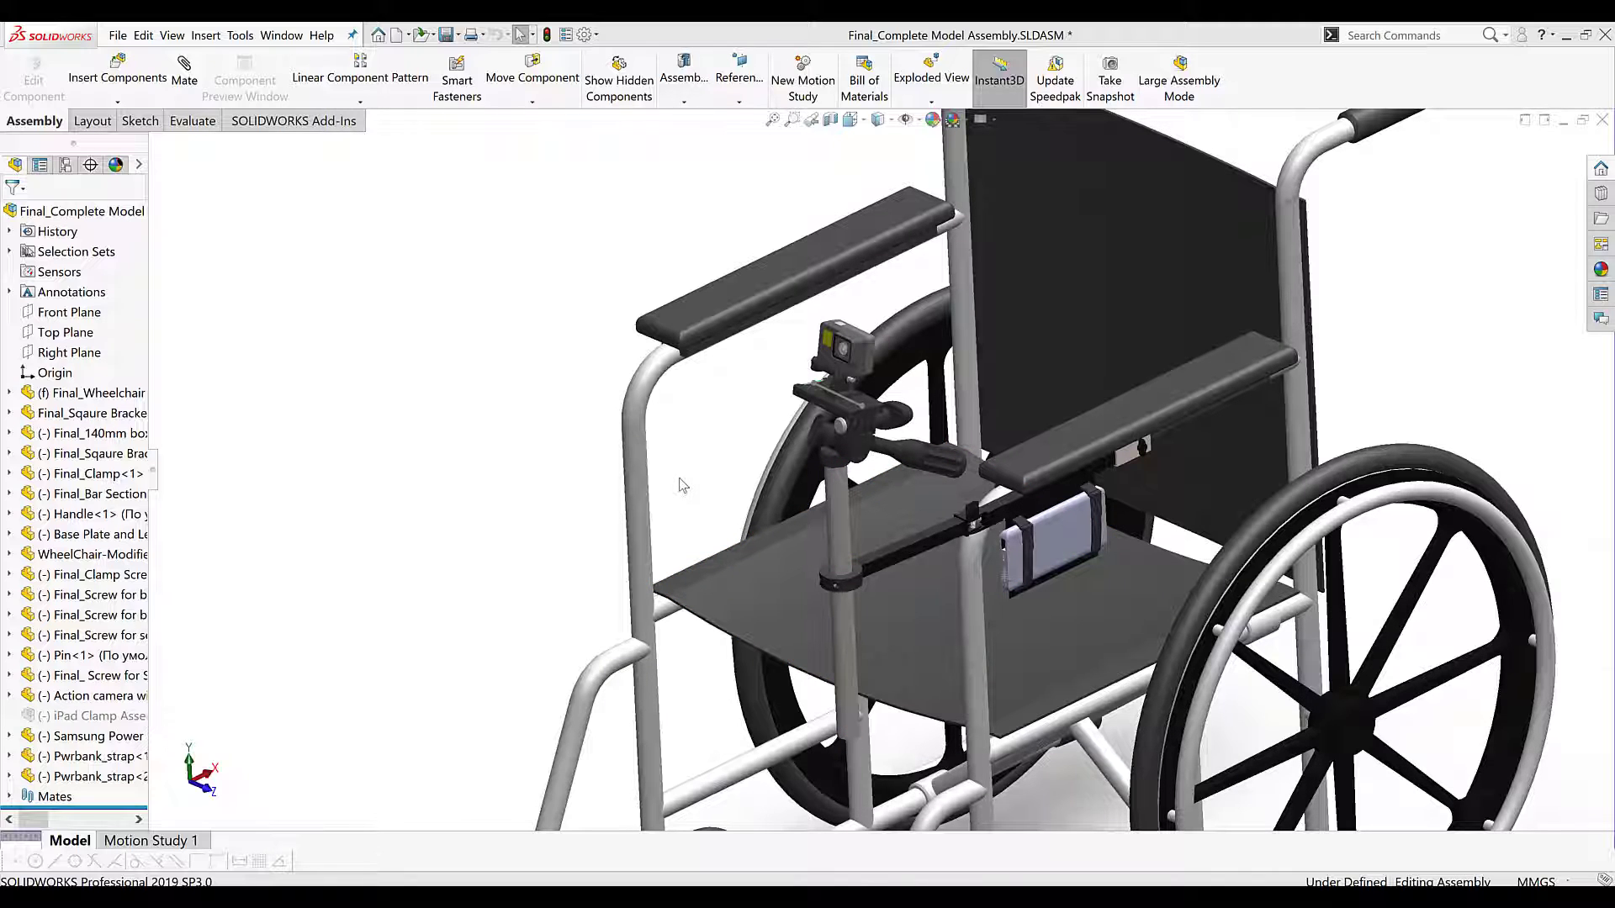
{"action": "scroll", "coordinate": [879, 471], "scroll_direction": "up", "scroll_amount": 4}
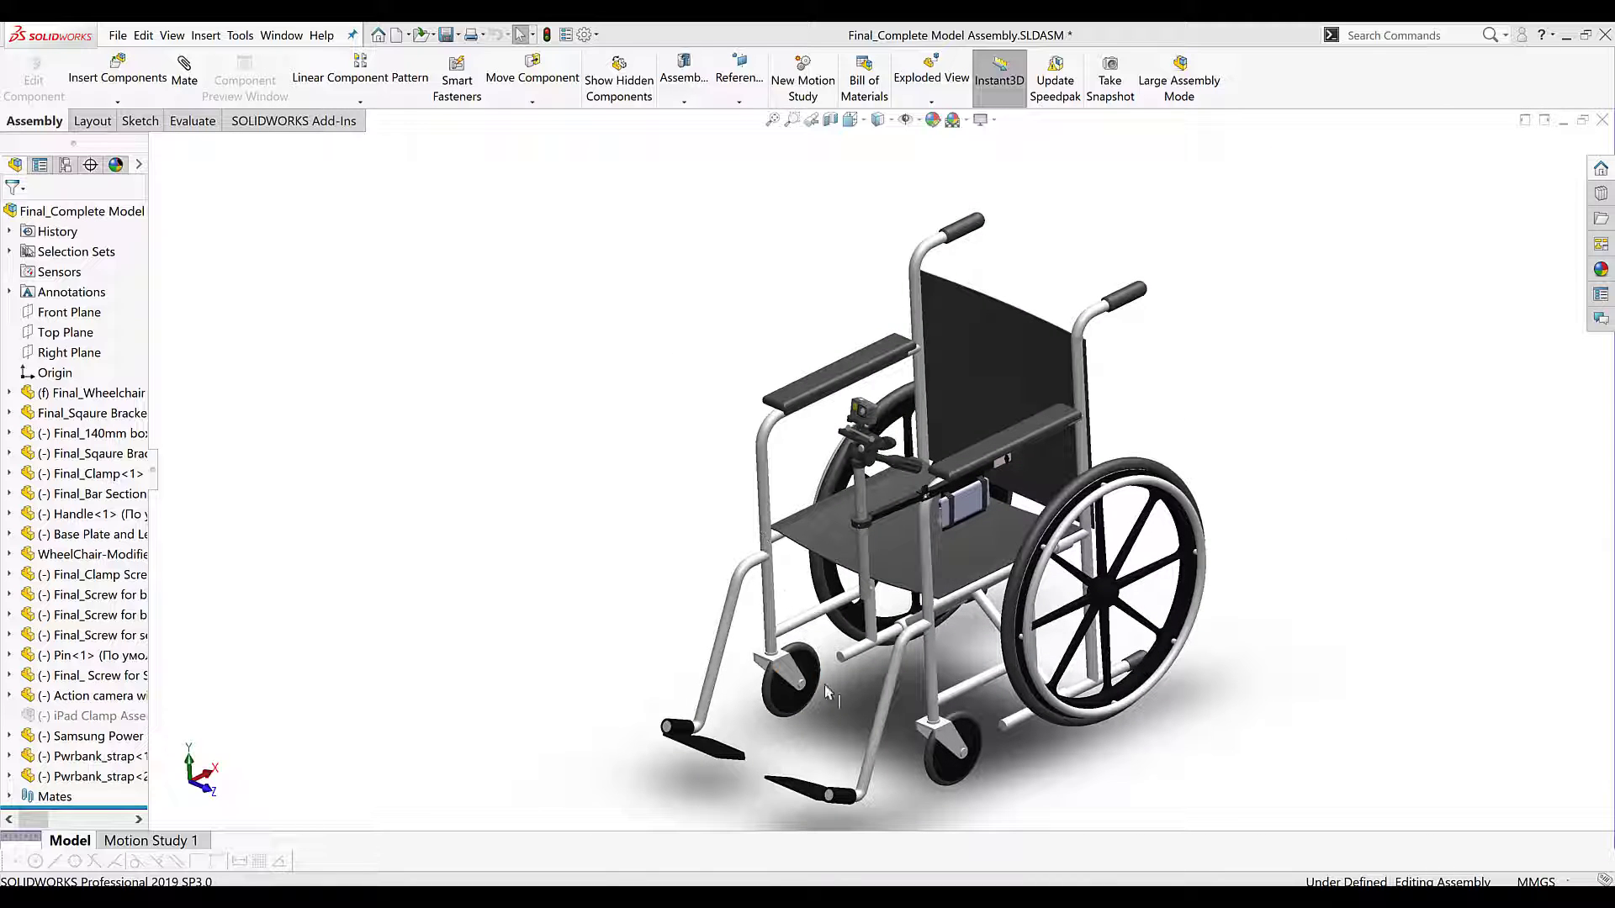
{"action": "middle_click_drag", "start_coordinate": [856, 715], "coordinate": [825, 637]}
{"action": "key", "text": "space"}
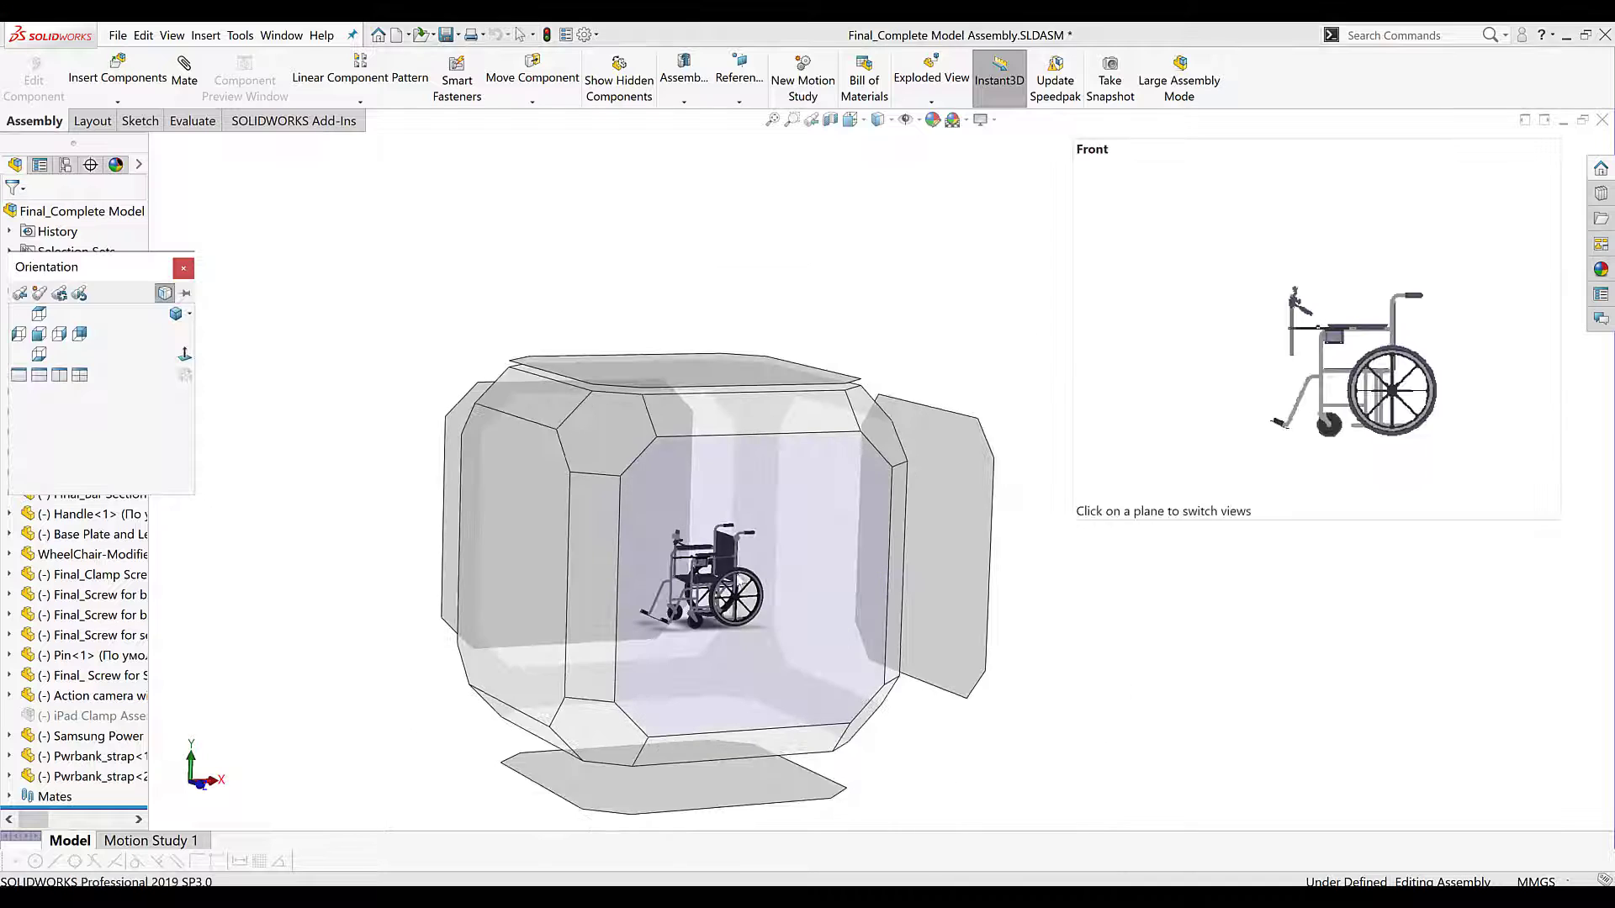
{"action": "left_click", "coordinate": [715, 581]}
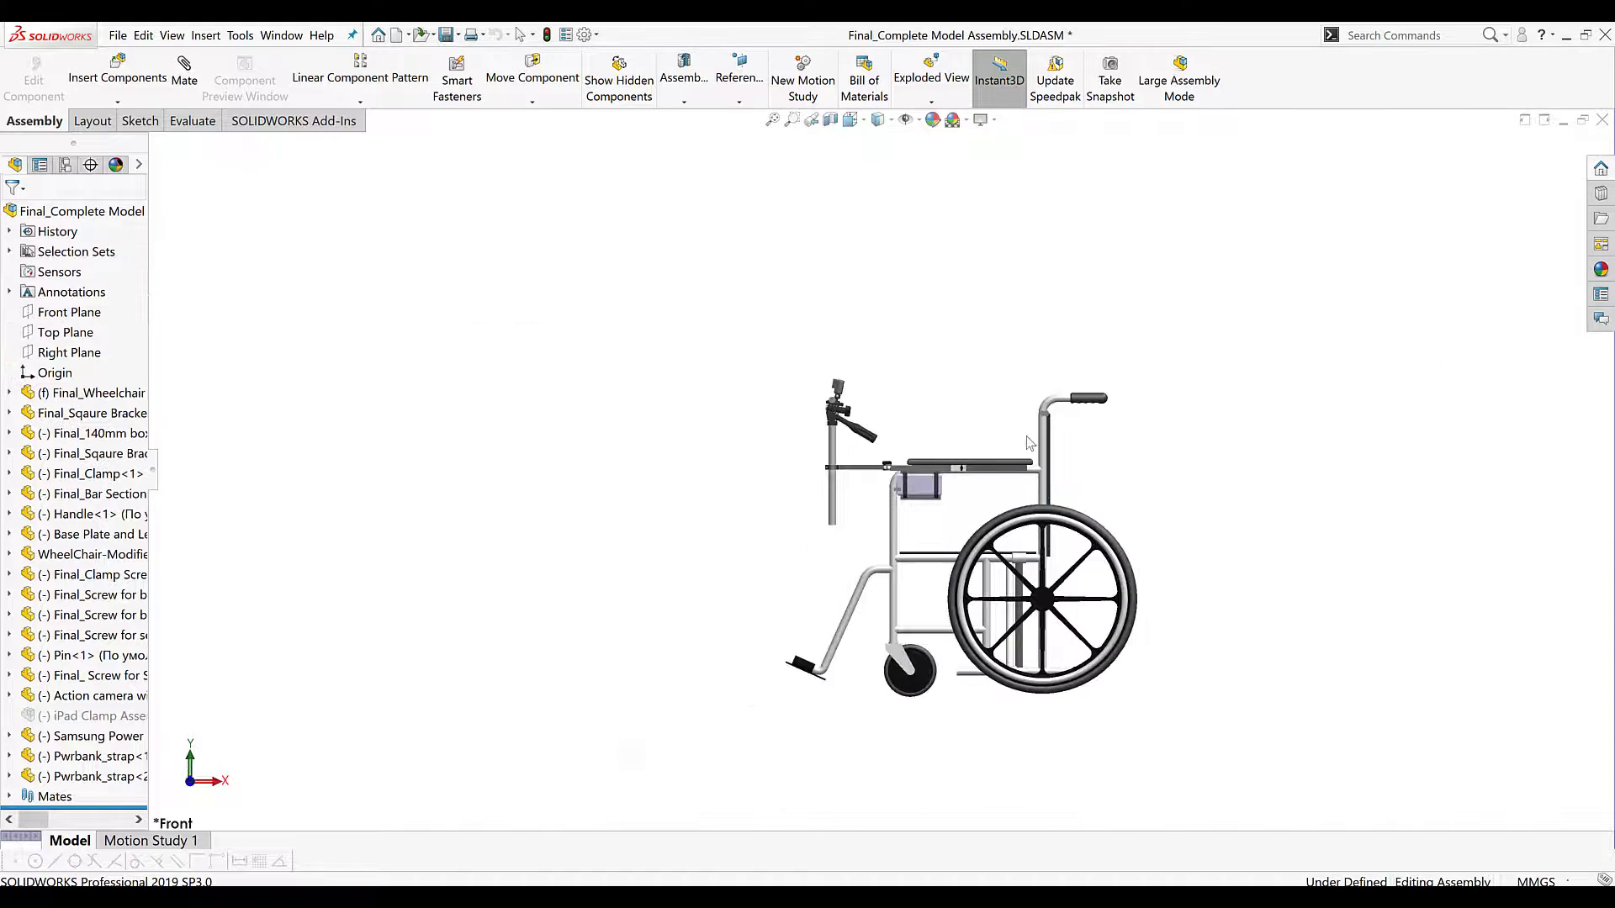
{"action": "scroll", "coordinate": [1056, 430], "scroll_direction": "down", "scroll_amount": 1}
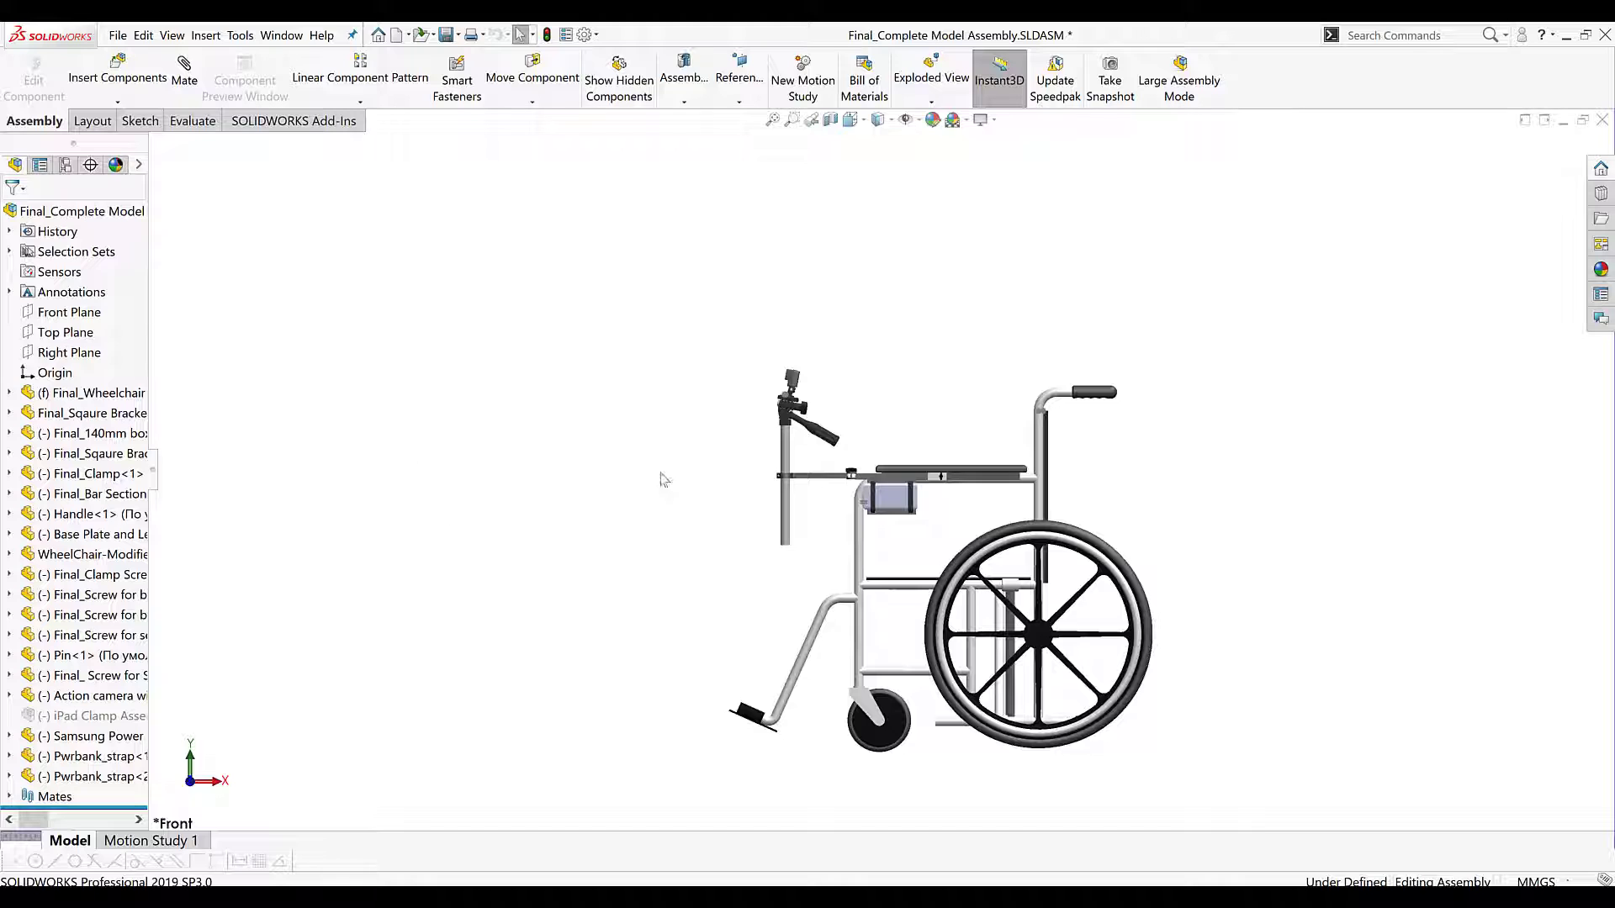
{"action": "left_click", "coordinate": [785, 509]}
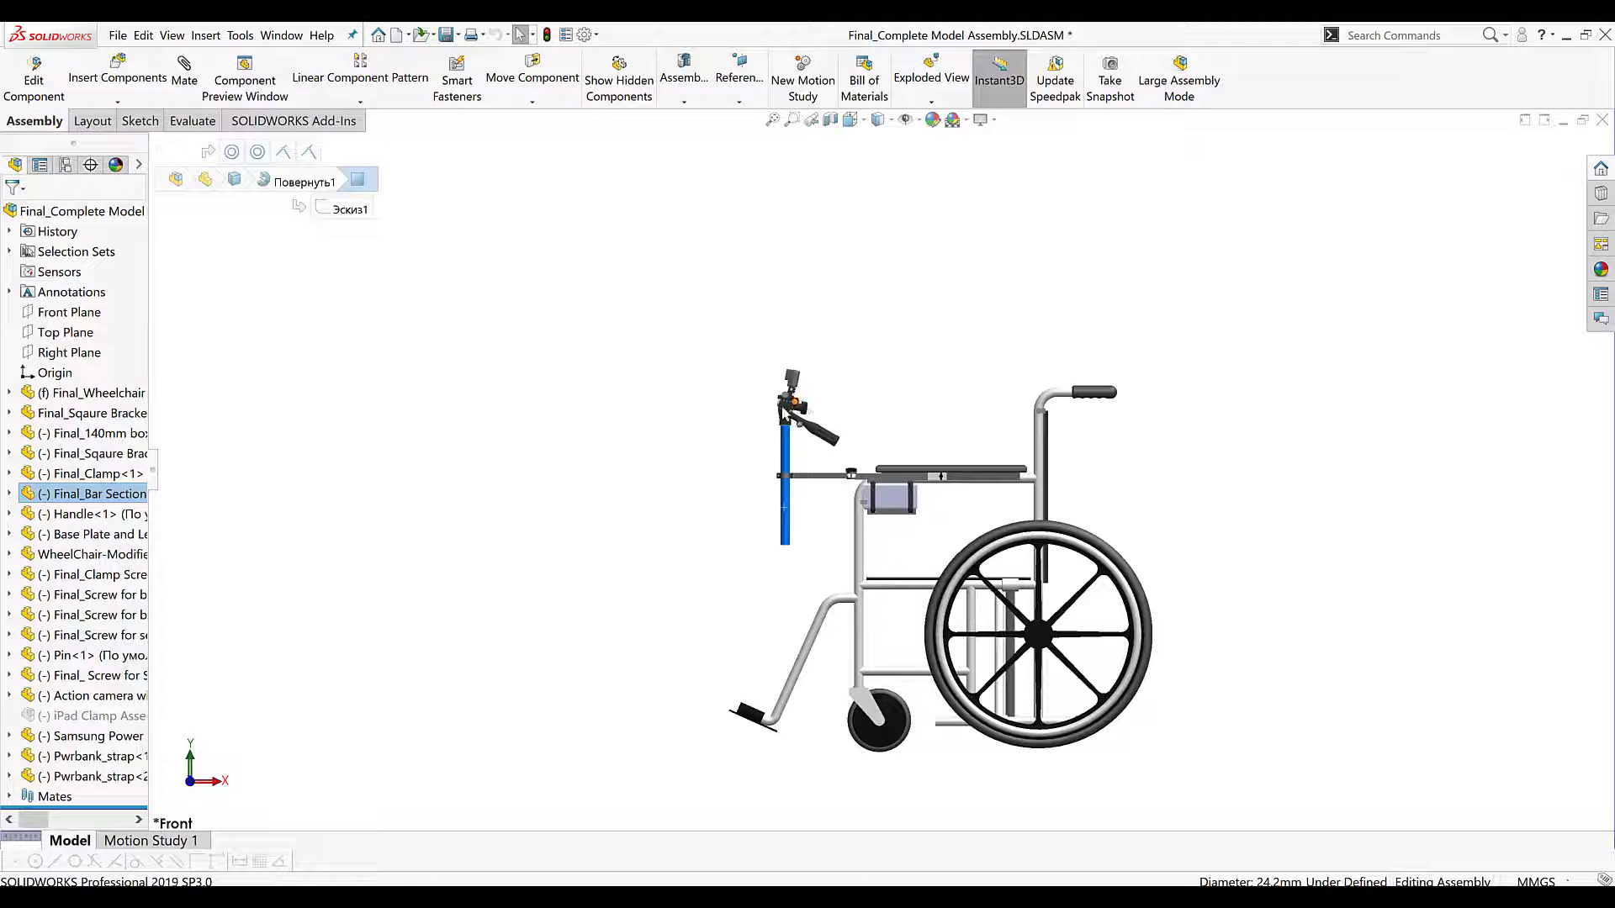
{"action": "scroll", "coordinate": [825, 402], "scroll_direction": "down", "scroll_amount": 3}
{"action": "middle_click_drag", "start_coordinate": [858, 430], "coordinate": [911, 455]}
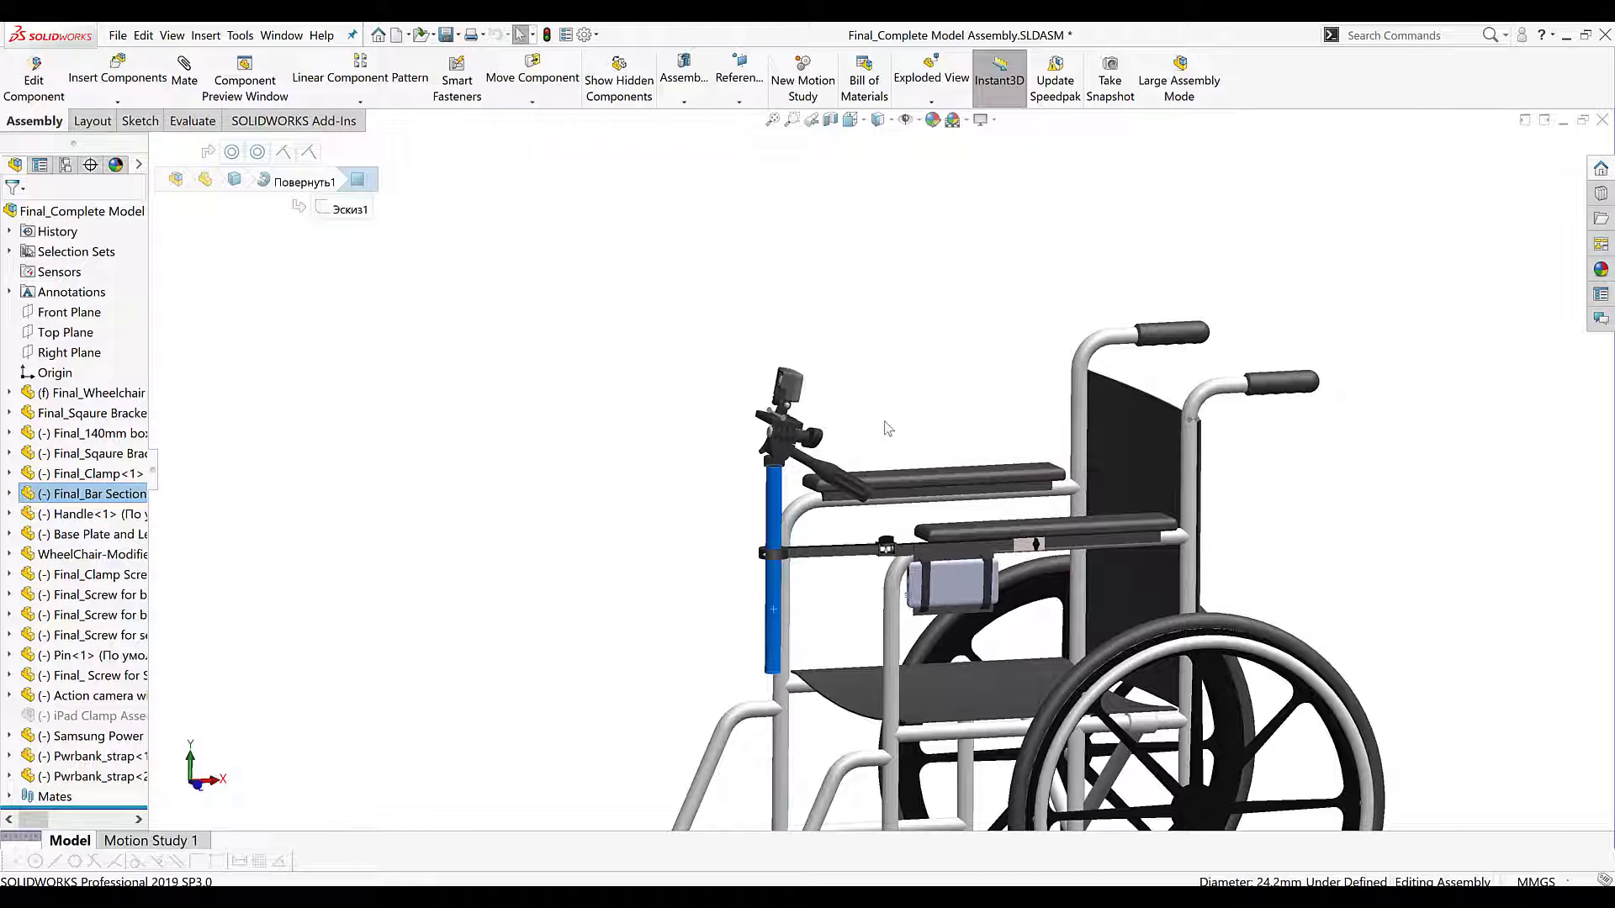
{"action": "left_click", "coordinate": [858, 429]}
{"action": "scroll", "coordinate": [953, 496], "scroll_direction": "up", "scroll_amount": 4}
{"action": "scroll", "coordinate": [953, 496], "scroll_direction": "down", "scroll_amount": 2}
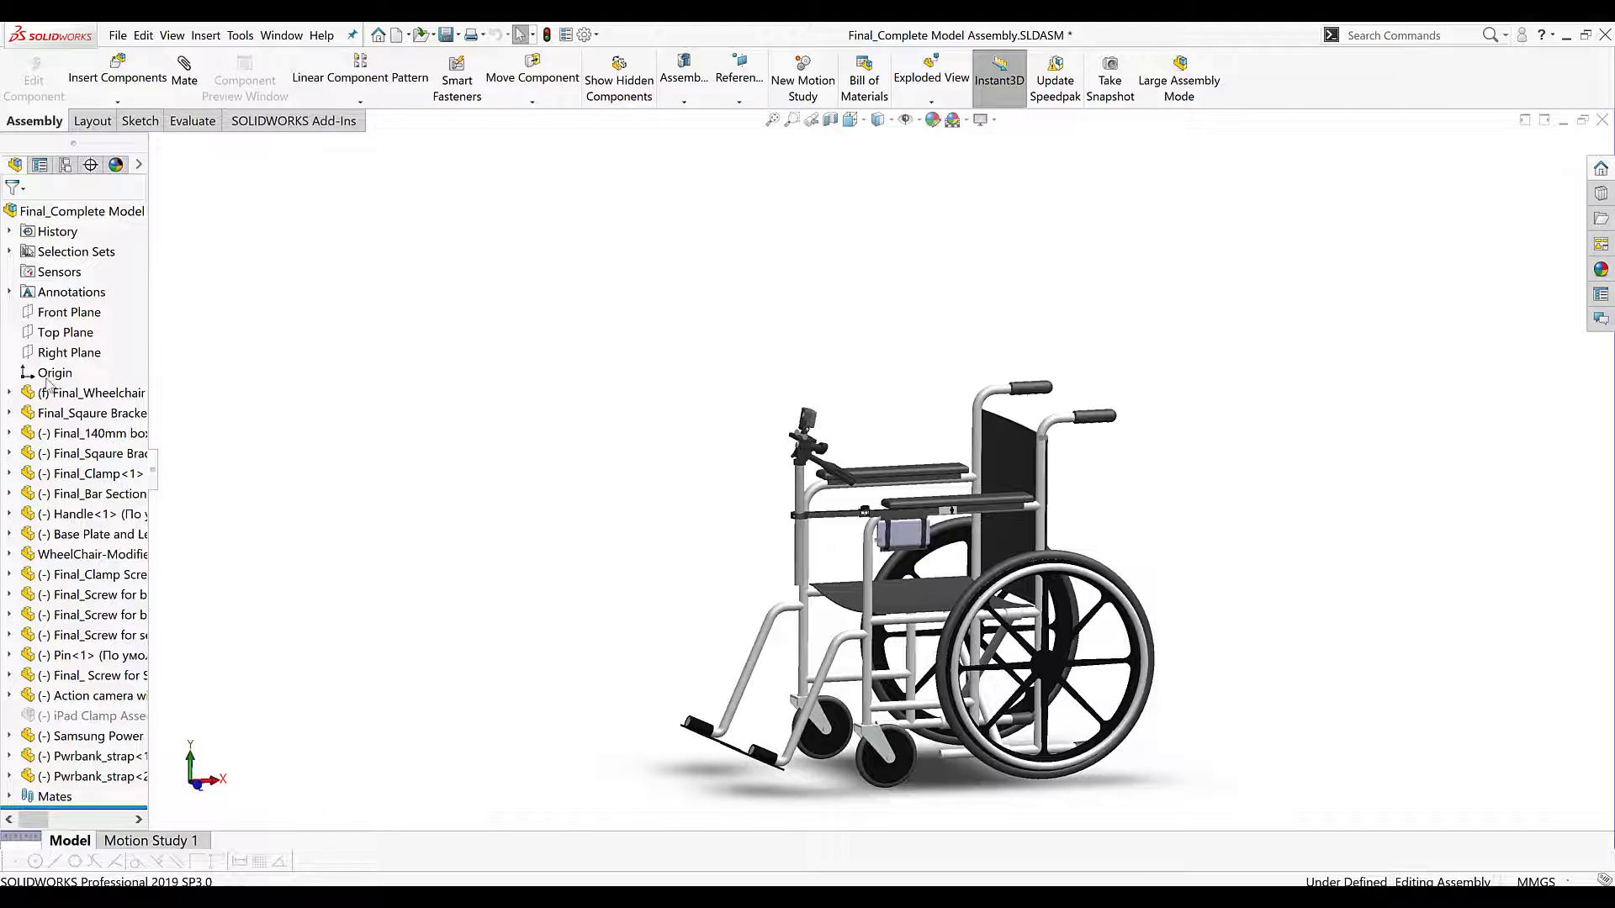
Suppress the five consecutive components from Final_Wheelchair slide in section through Final_Clamp
{"action": "left_click", "coordinate": [88, 395]}
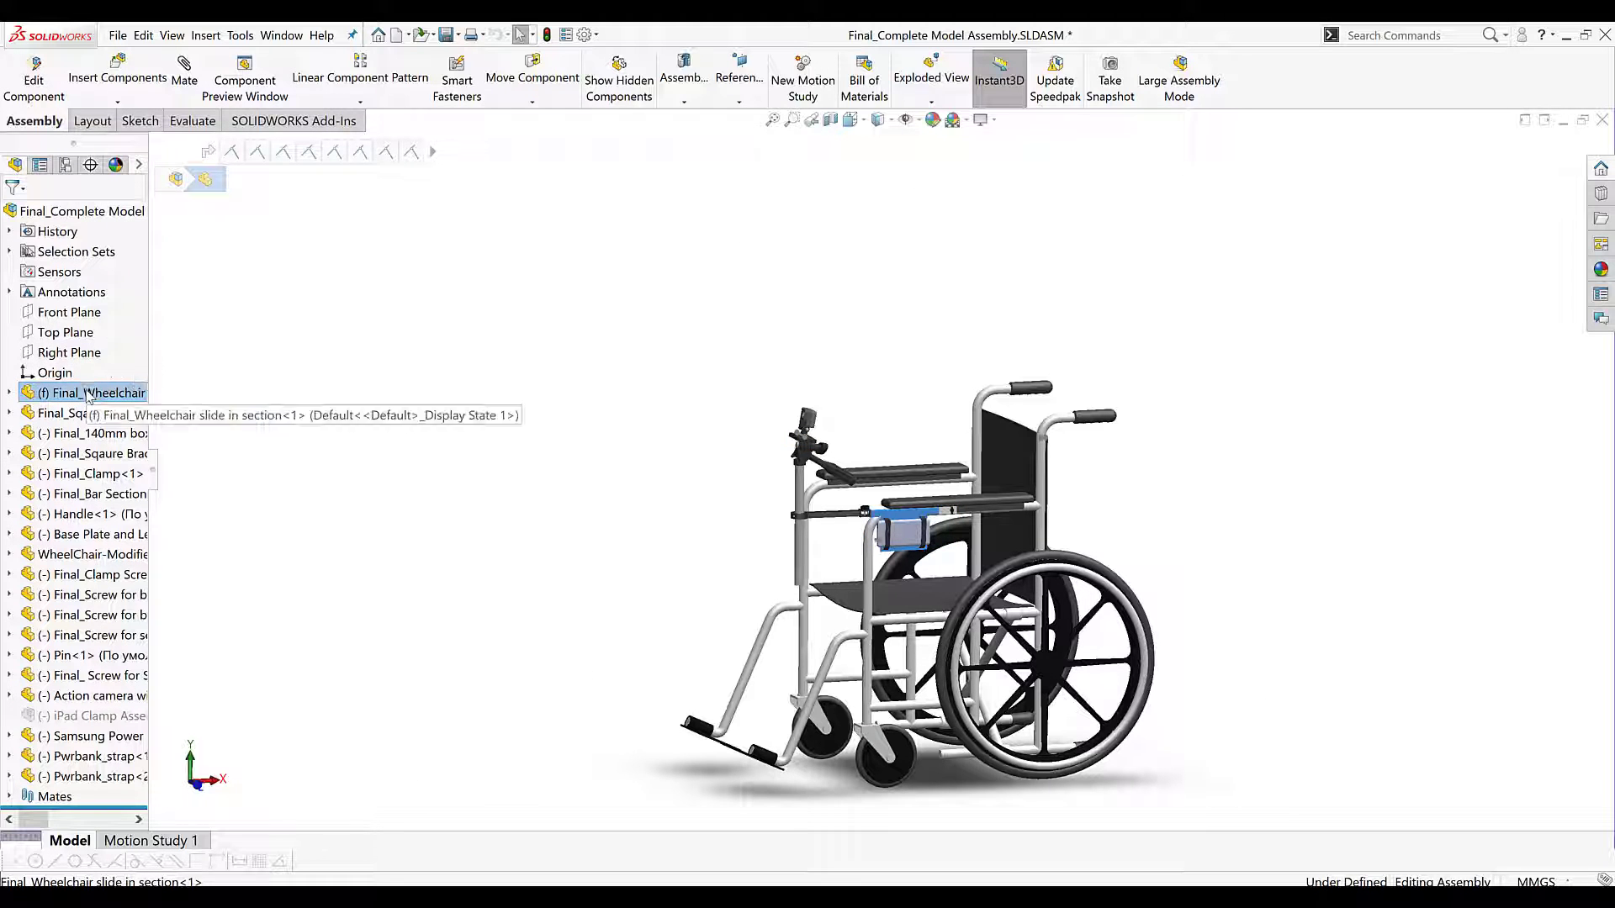
{"action": "left_click", "coordinate": [111, 478], "text": "shift"}
{"action": "right_click", "coordinate": [111, 478]}
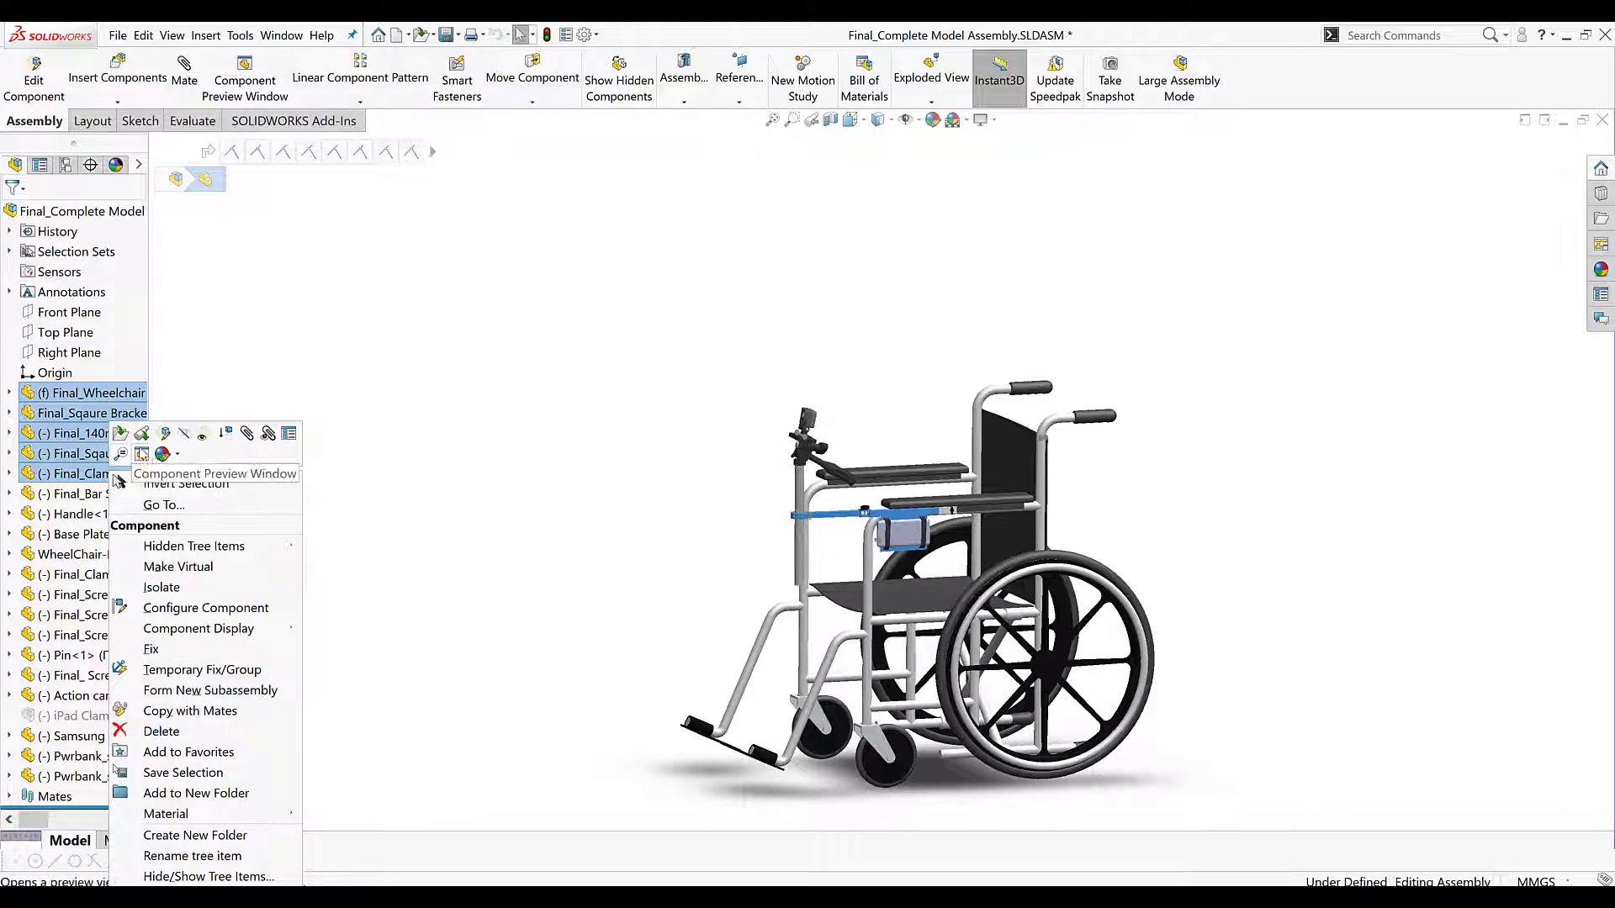
{"action": "left_click", "coordinate": [227, 436]}
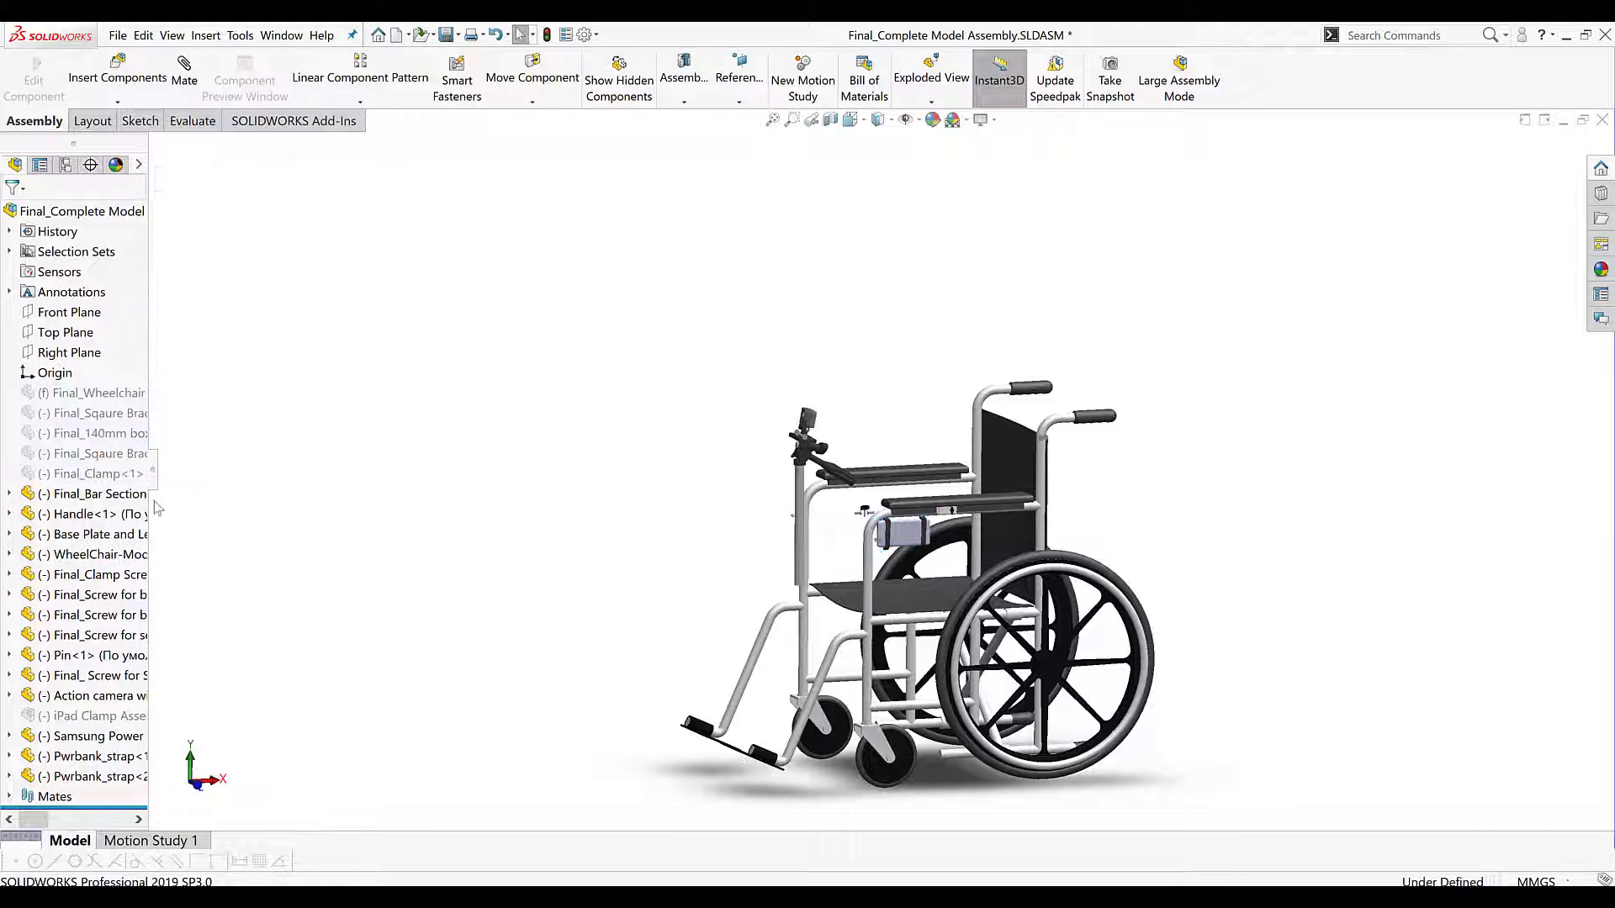
Suppress the wheelchair model and the screws following it, from WheelChair-Modified through Final_Screw for securing in wheelchair
{"action": "left_click", "coordinate": [125, 560]}
{"action": "left_click", "coordinate": [119, 639], "text": "shift"}
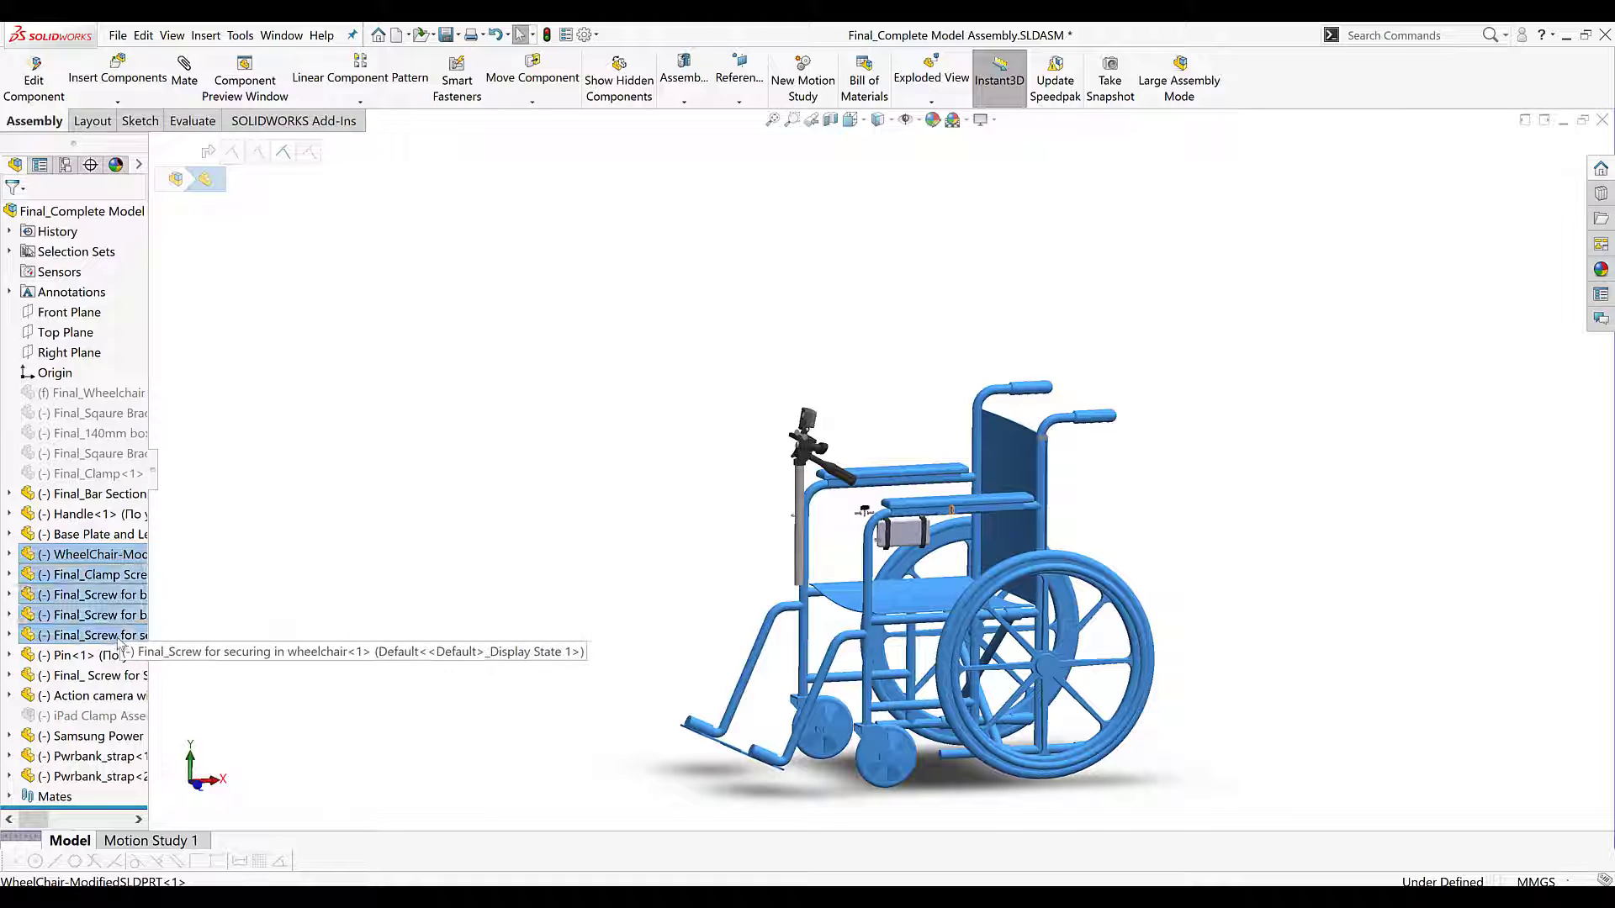
{"action": "right_click", "coordinate": [119, 639]}
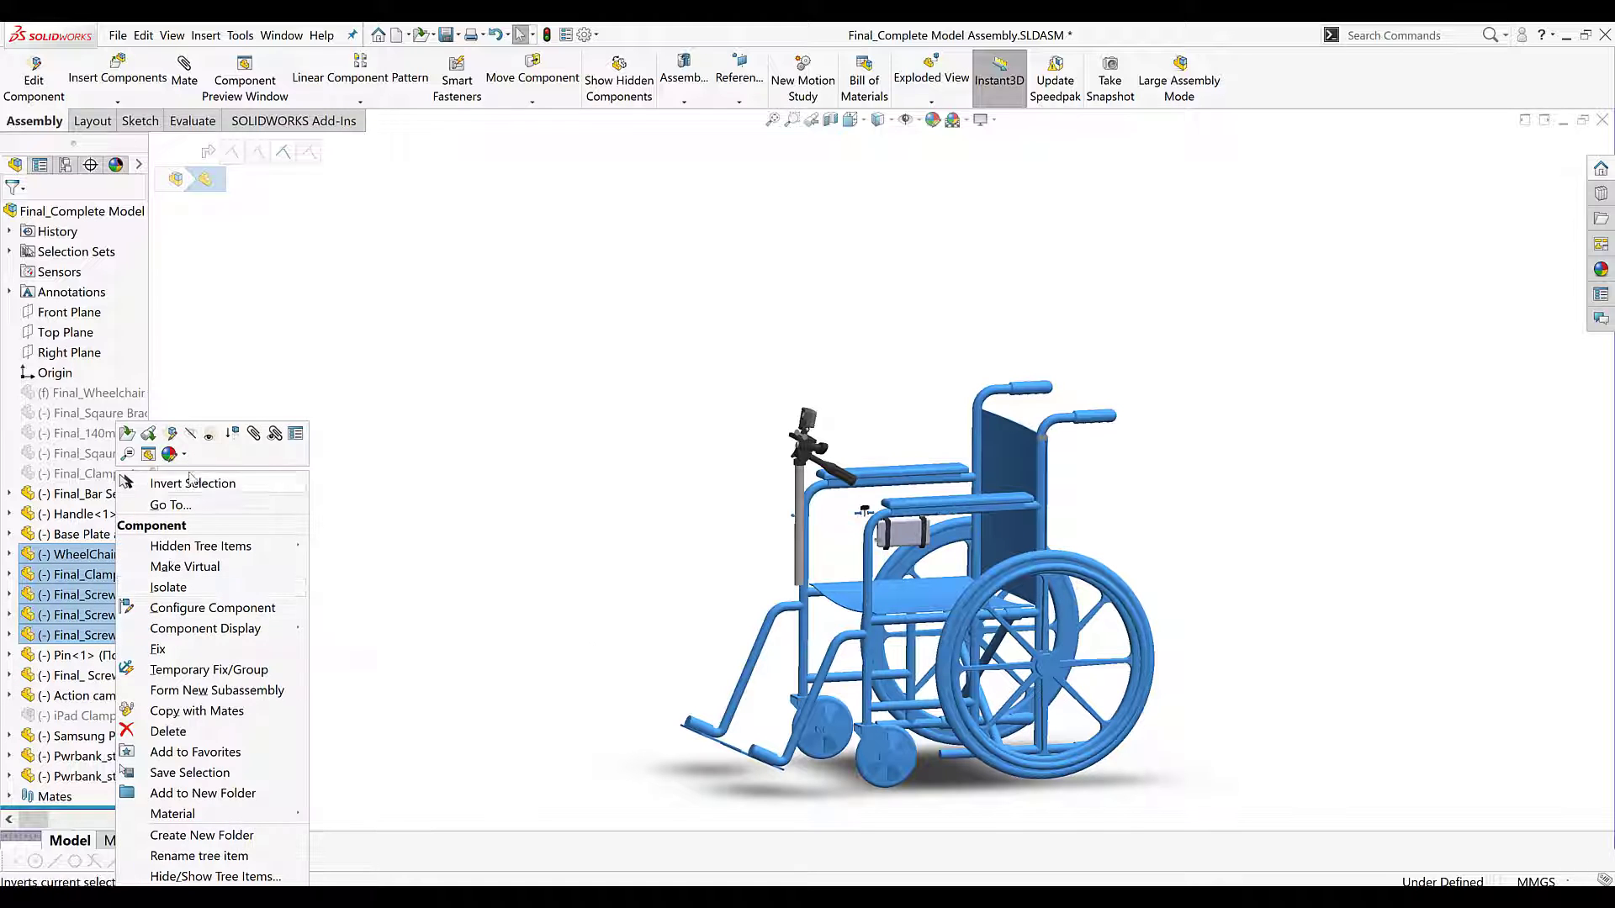
{"action": "left_click", "coordinate": [236, 436]}
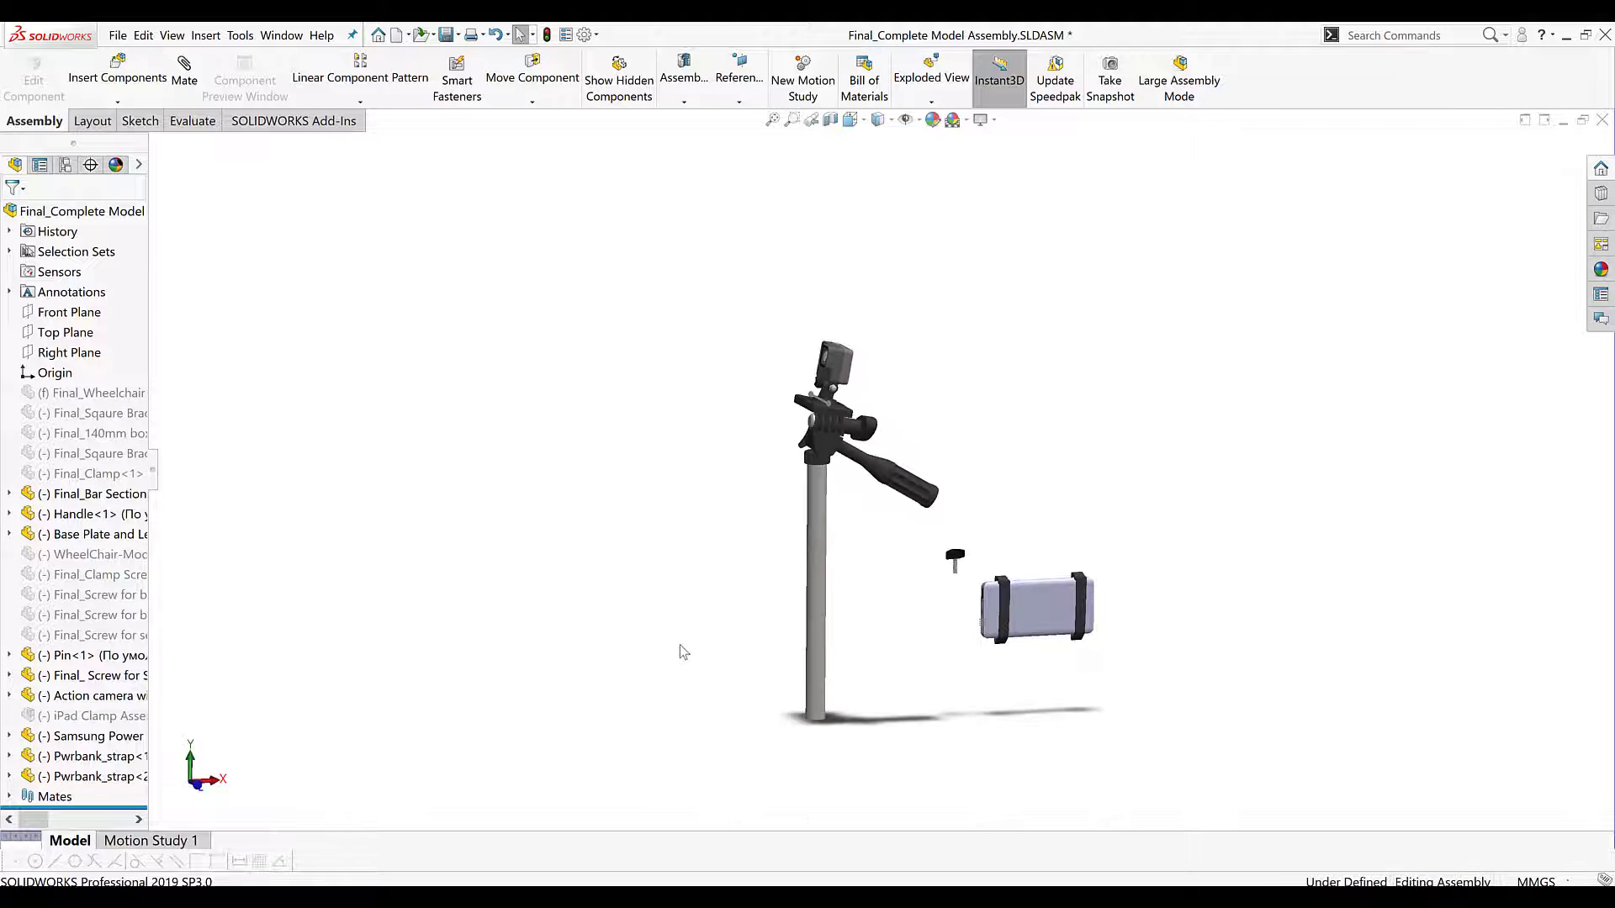
Suppress the Samsung Power Bank and its two Pwrbank_strap components
{"action": "left_click", "coordinate": [84, 776]}
{"action": "left_click", "coordinate": [97, 741], "text": "shift"}
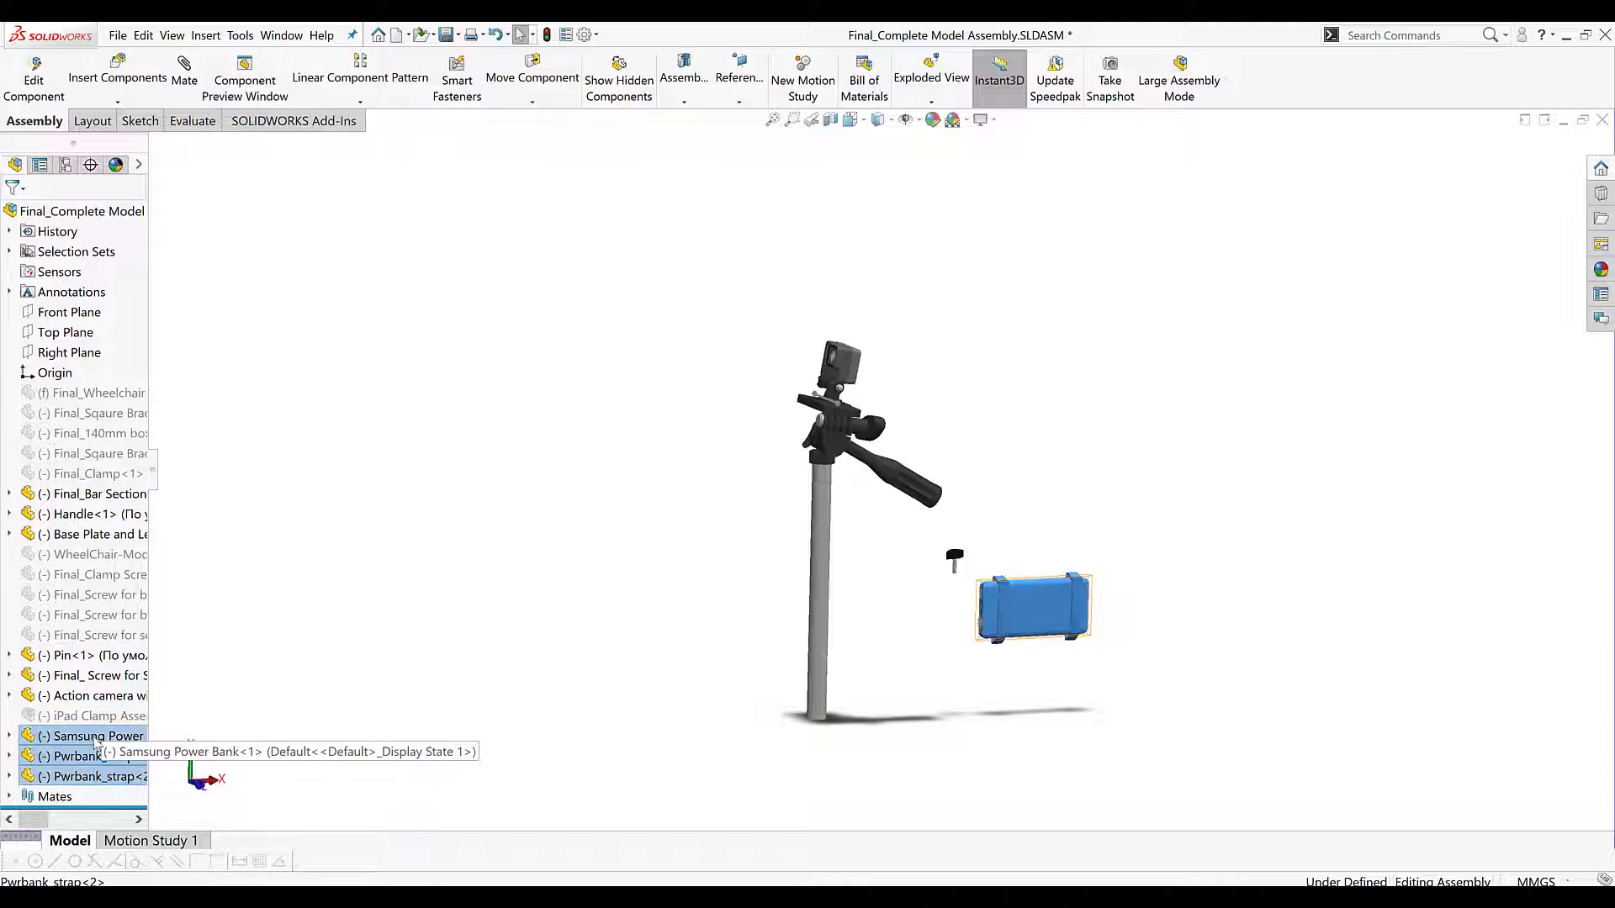
{"action": "right_click", "coordinate": [97, 743]}
{"action": "left_click", "coordinate": [179, 486]}
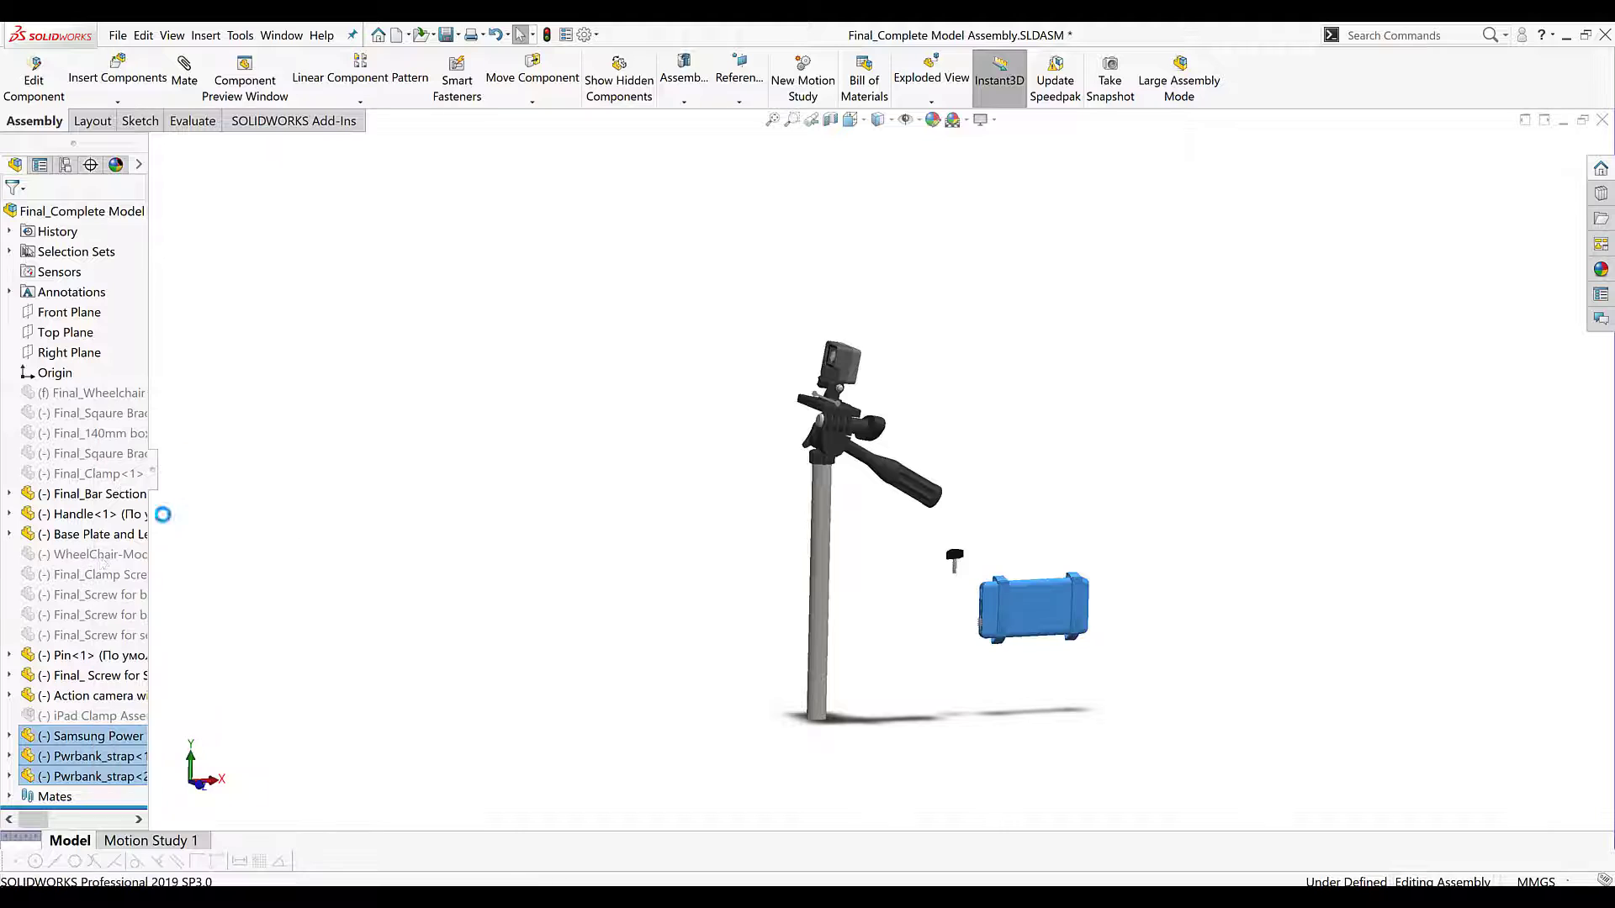
Suppress the Final_ Screw for Swing Out Section Joint component
{"action": "left_click", "coordinate": [112, 659]}
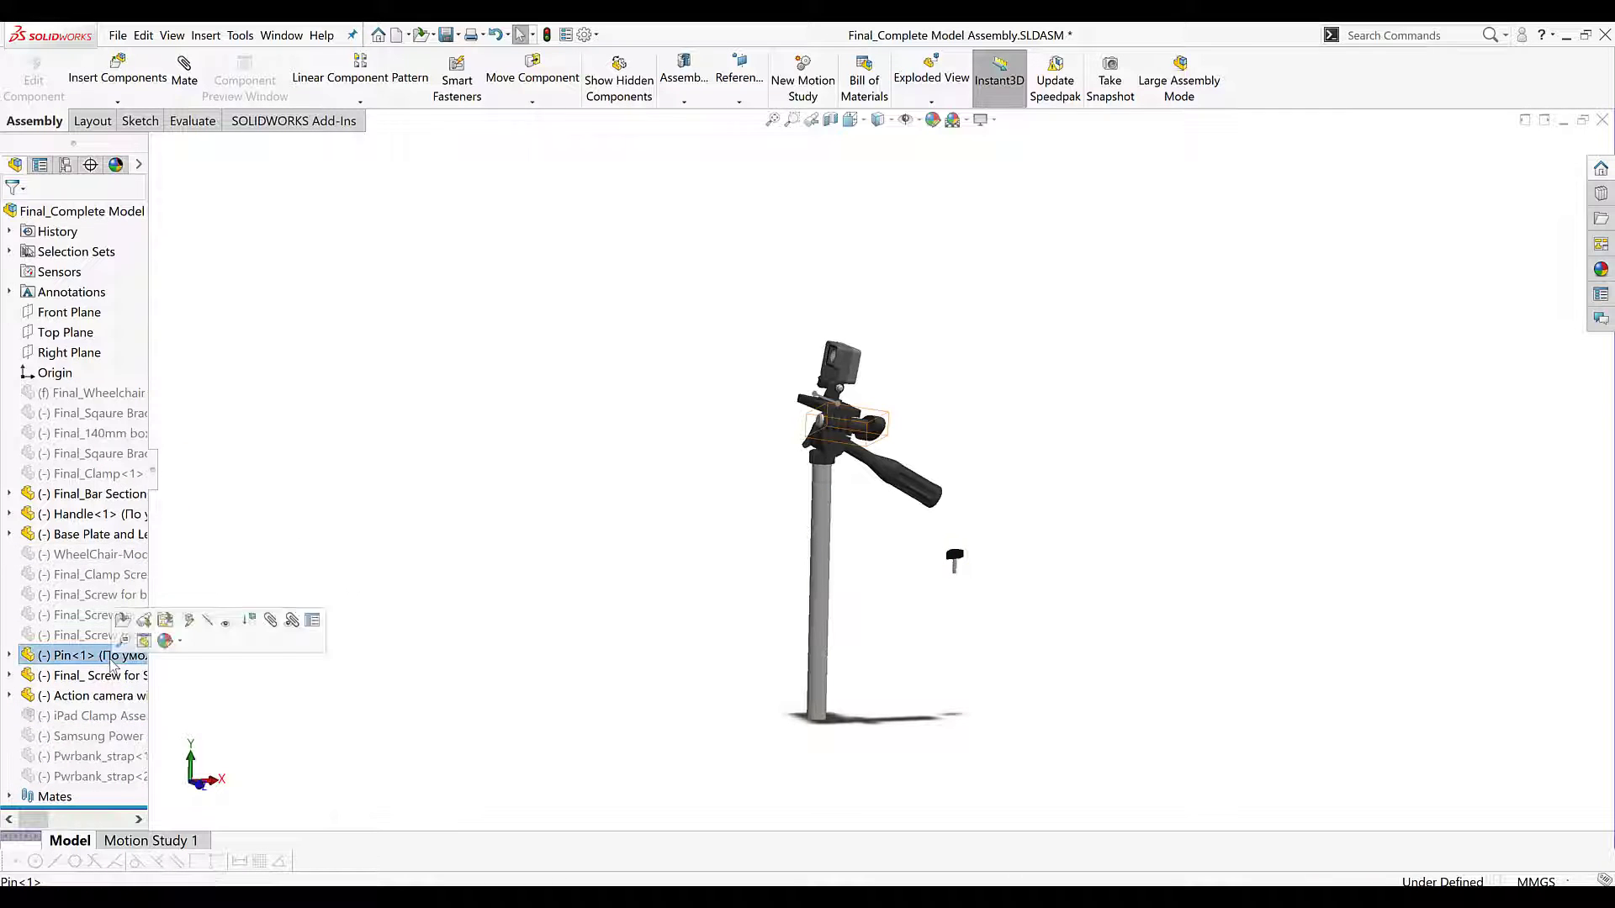
{"action": "left_click", "coordinate": [97, 677]}
{"action": "right_click", "coordinate": [106, 679]}
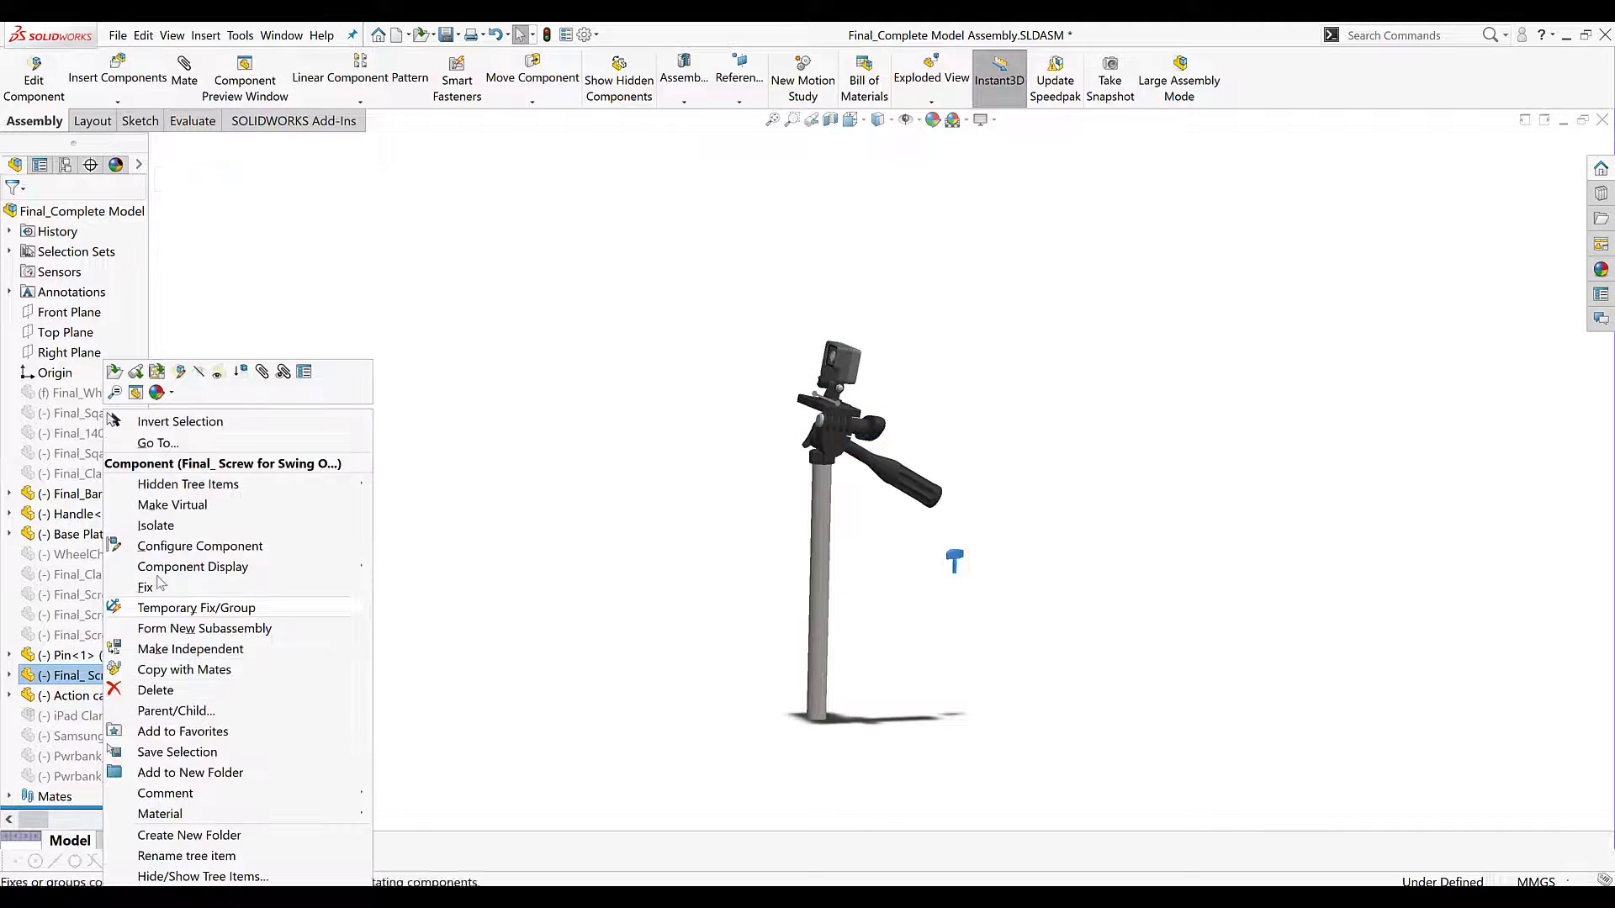
{"action": "left_click", "coordinate": [240, 371]}
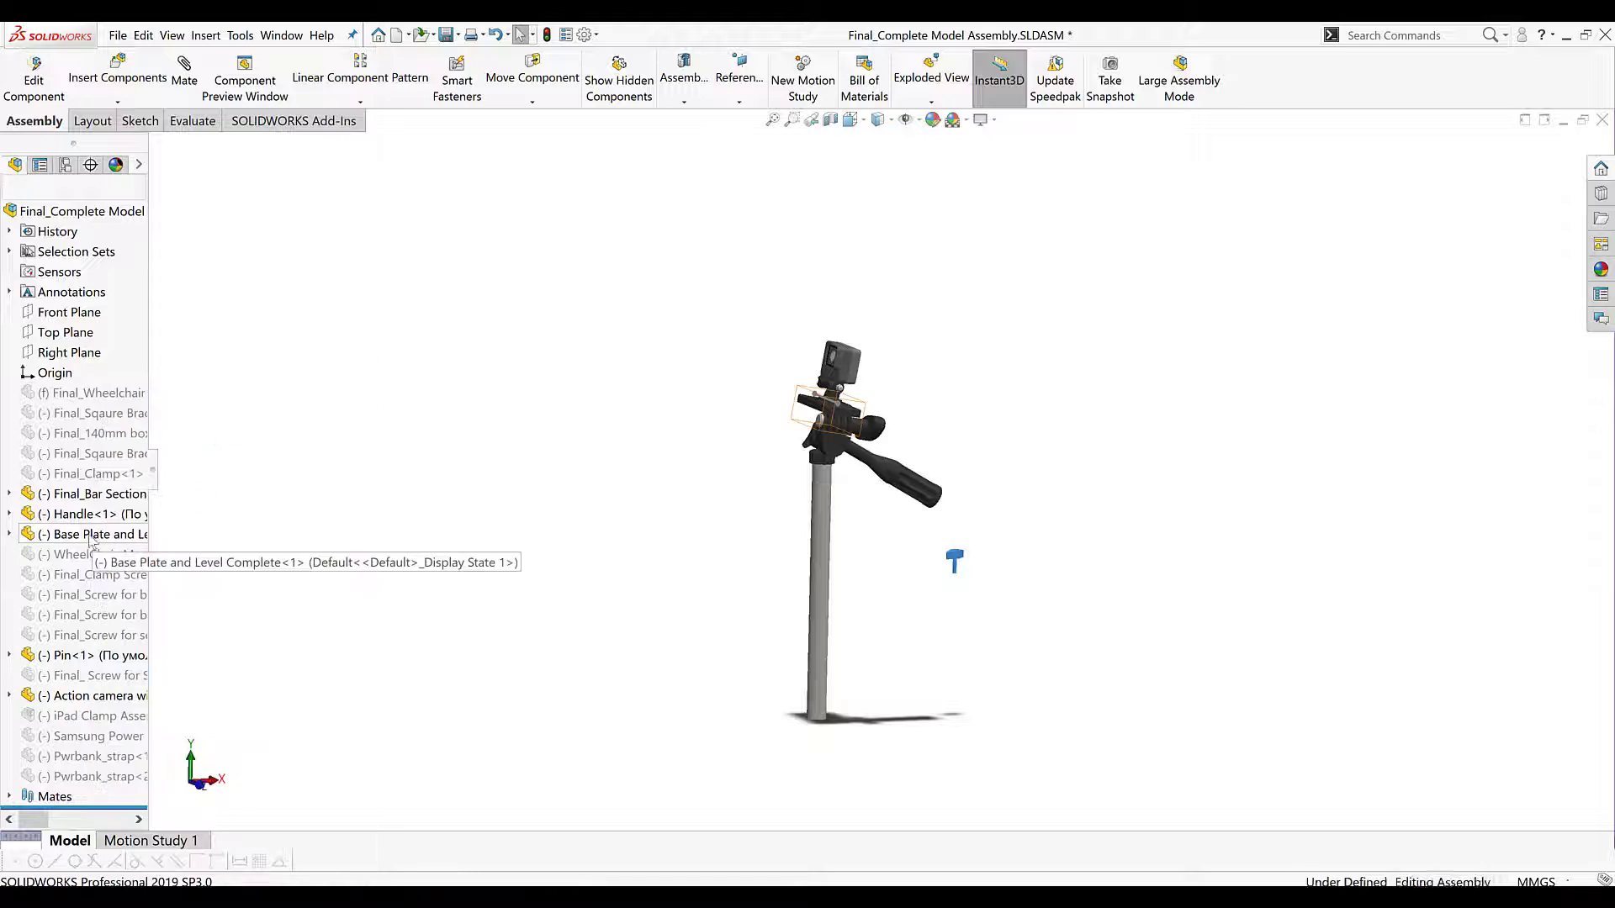
Suppress the Final_Bar Section component that supports the camera mount, and inspect the remaining camera and handle
{"action": "right_click", "coordinate": [99, 496]}
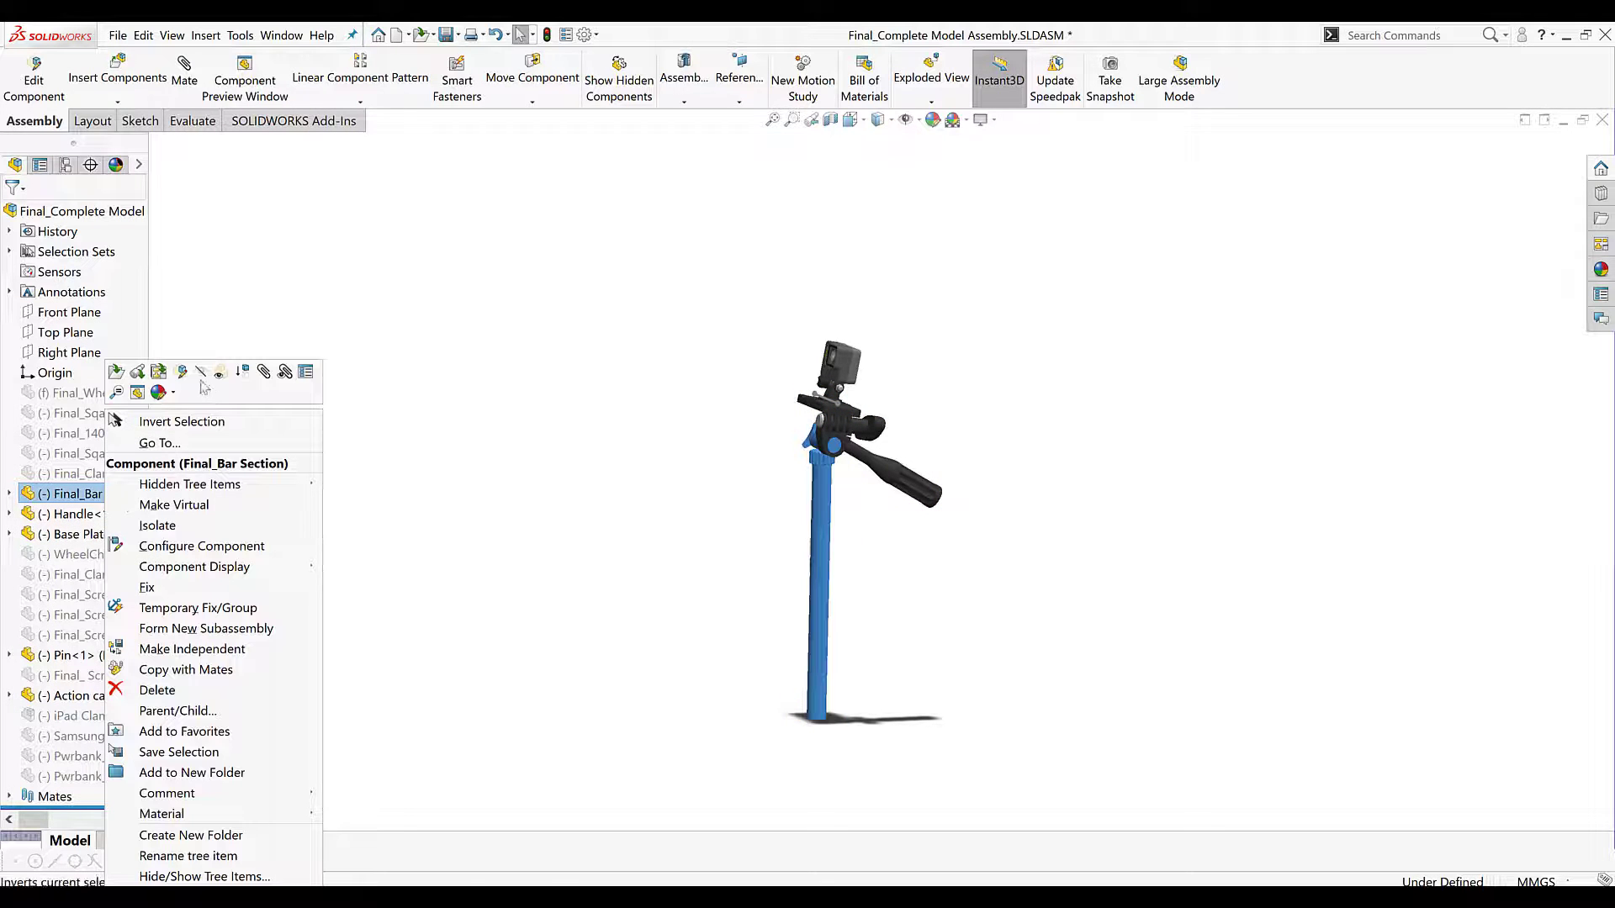
{"action": "left_click", "coordinate": [243, 372]}
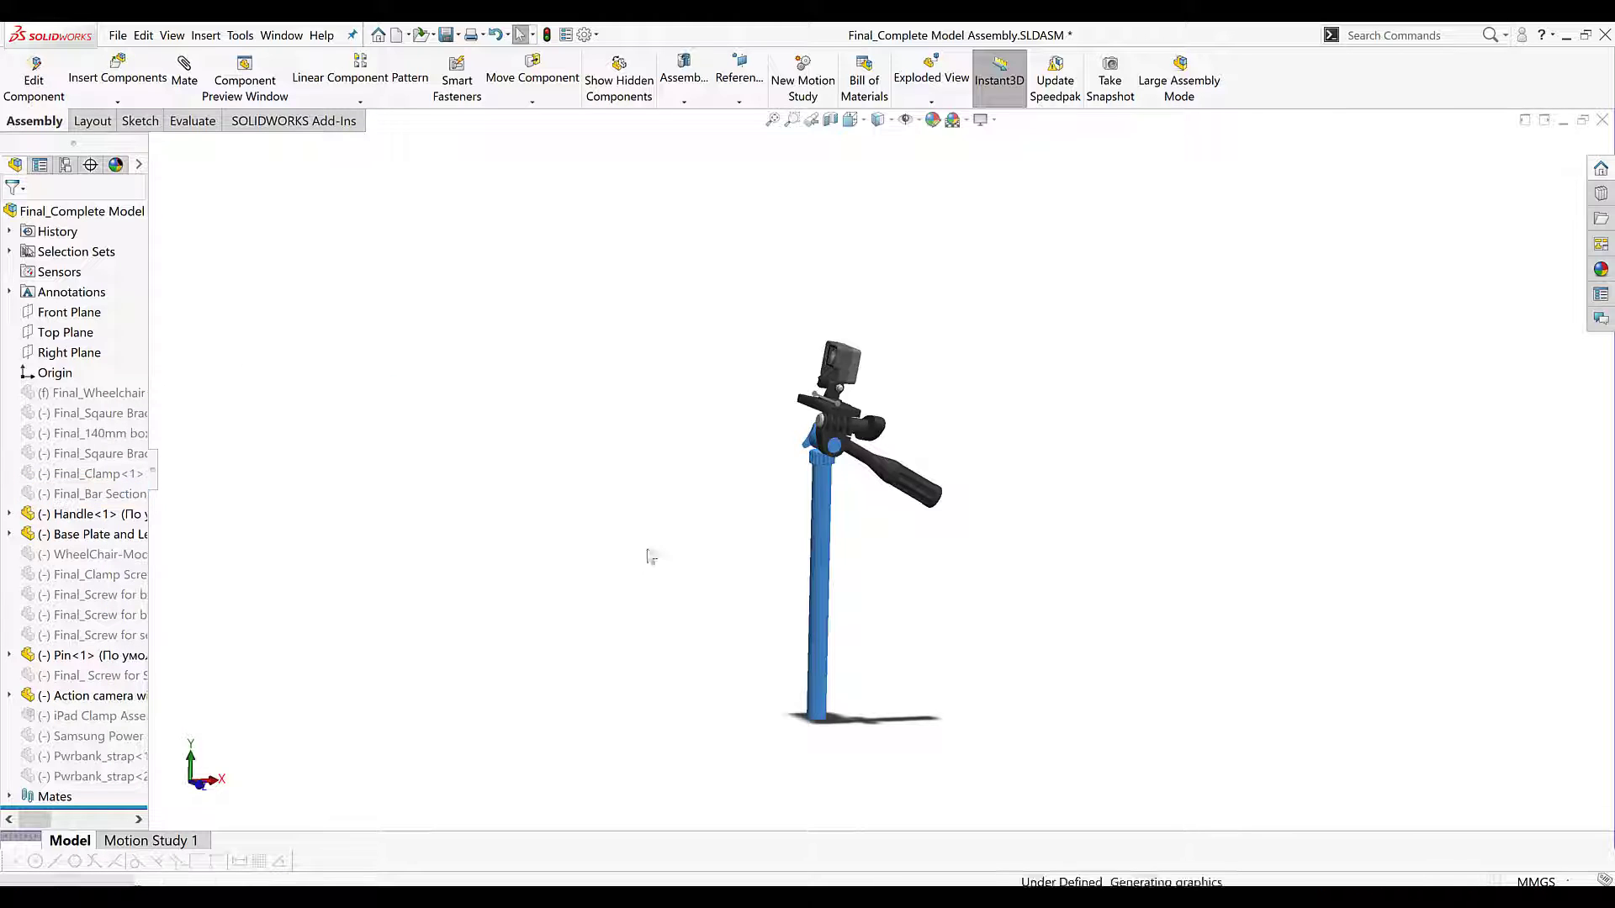
{"action": "scroll", "coordinate": [884, 431], "scroll_direction": "down", "scroll_amount": 4}
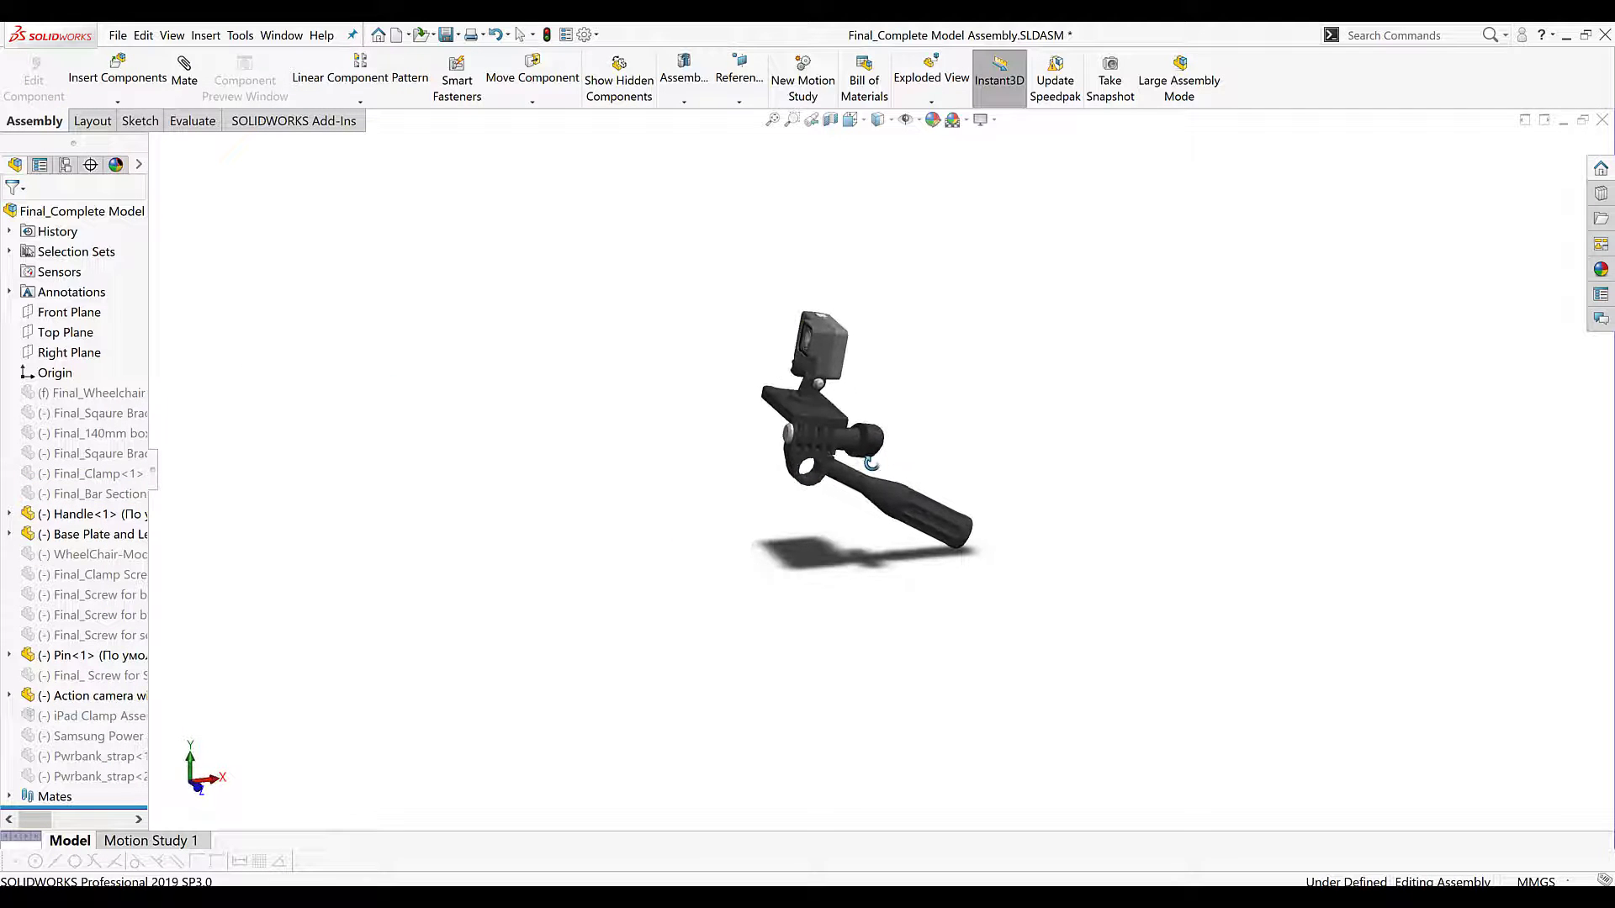
{"action": "scroll", "coordinate": [864, 387], "scroll_direction": "up", "scroll_amount": 1}
{"action": "middle_click_drag", "start_coordinate": [865, 387], "coordinate": [864, 400]}
{"action": "scroll", "coordinate": [864, 401], "scroll_direction": "down", "scroll_amount": 1}
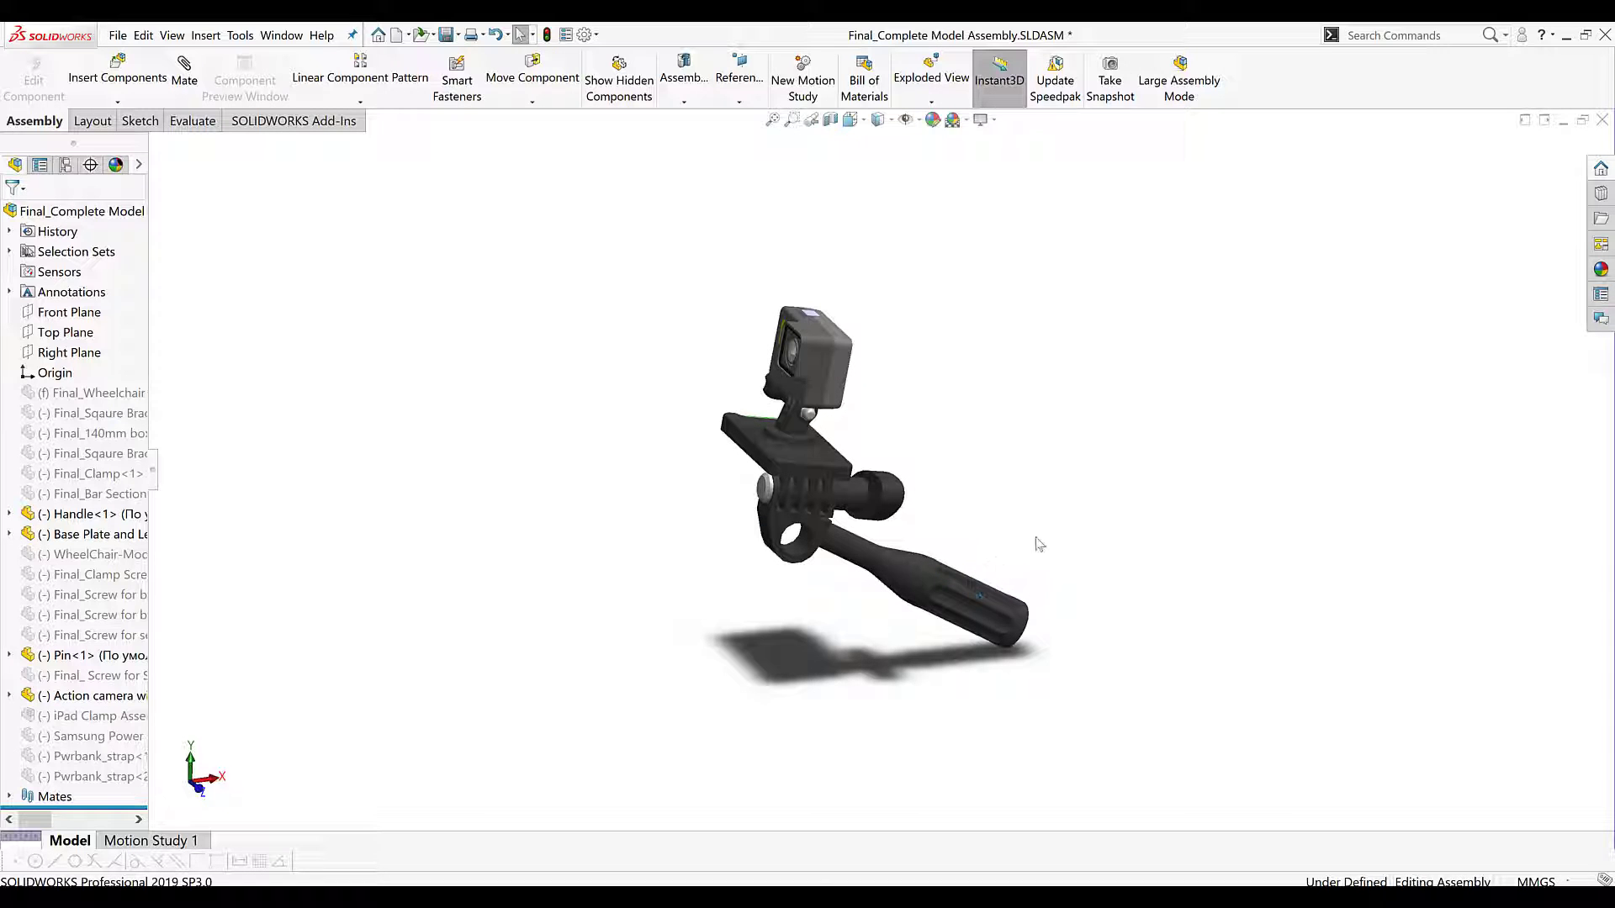
Review the export file types available when saving the assembly, including STEP AP214, and leave without saving
{"action": "left_click", "coordinate": [458, 35]}
{"action": "left_click", "coordinate": [468, 75]}
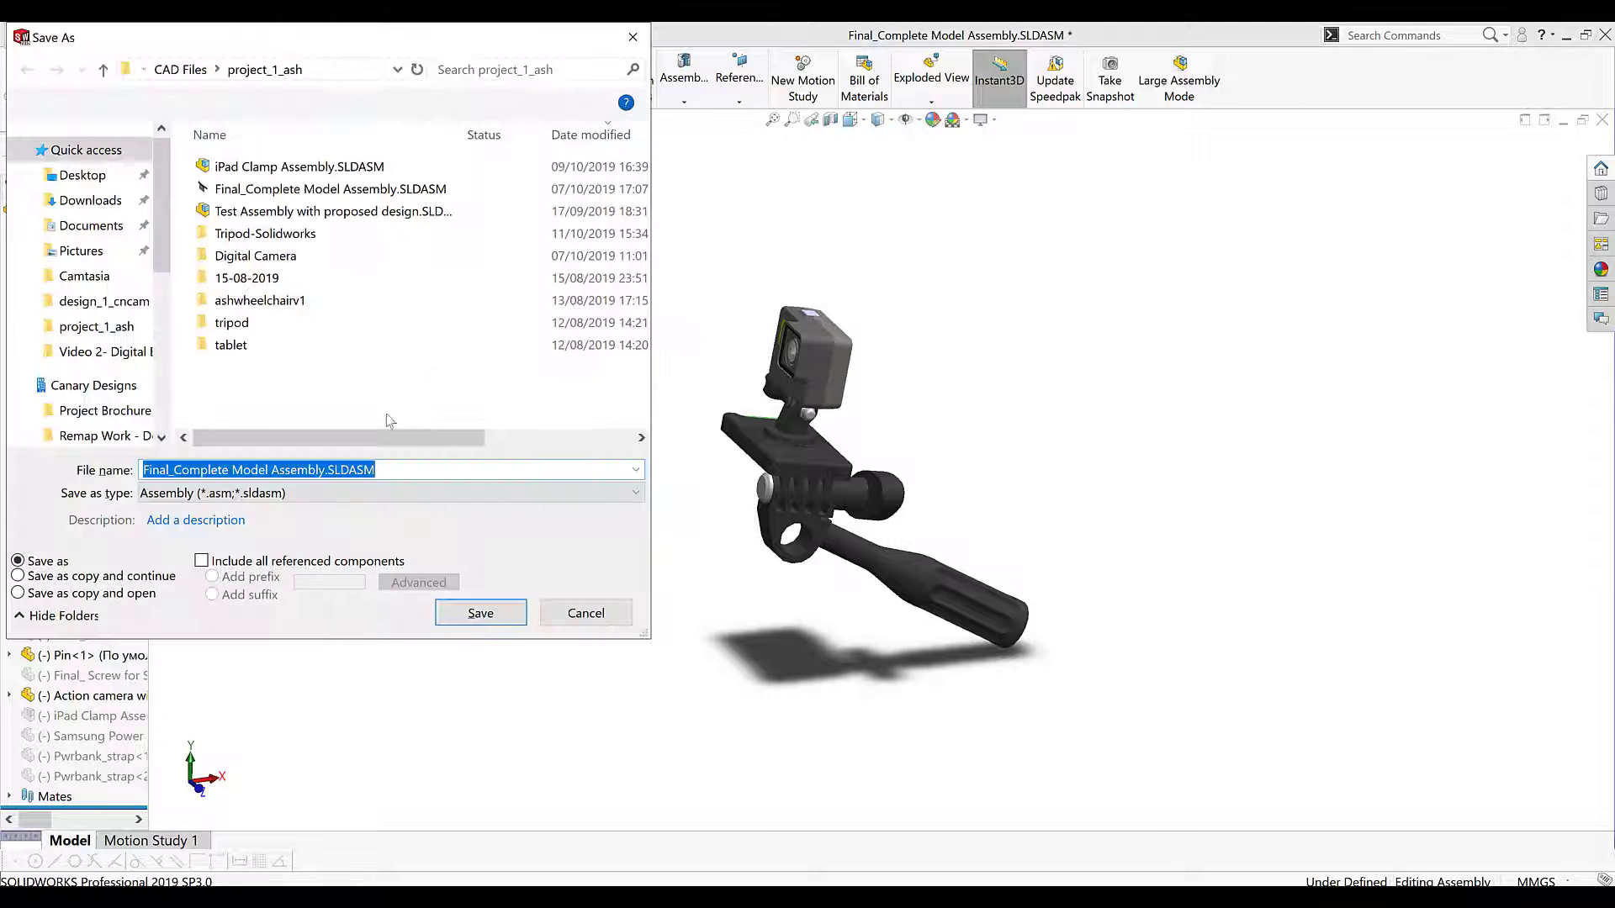
{"action": "left_click", "coordinate": [350, 496]}
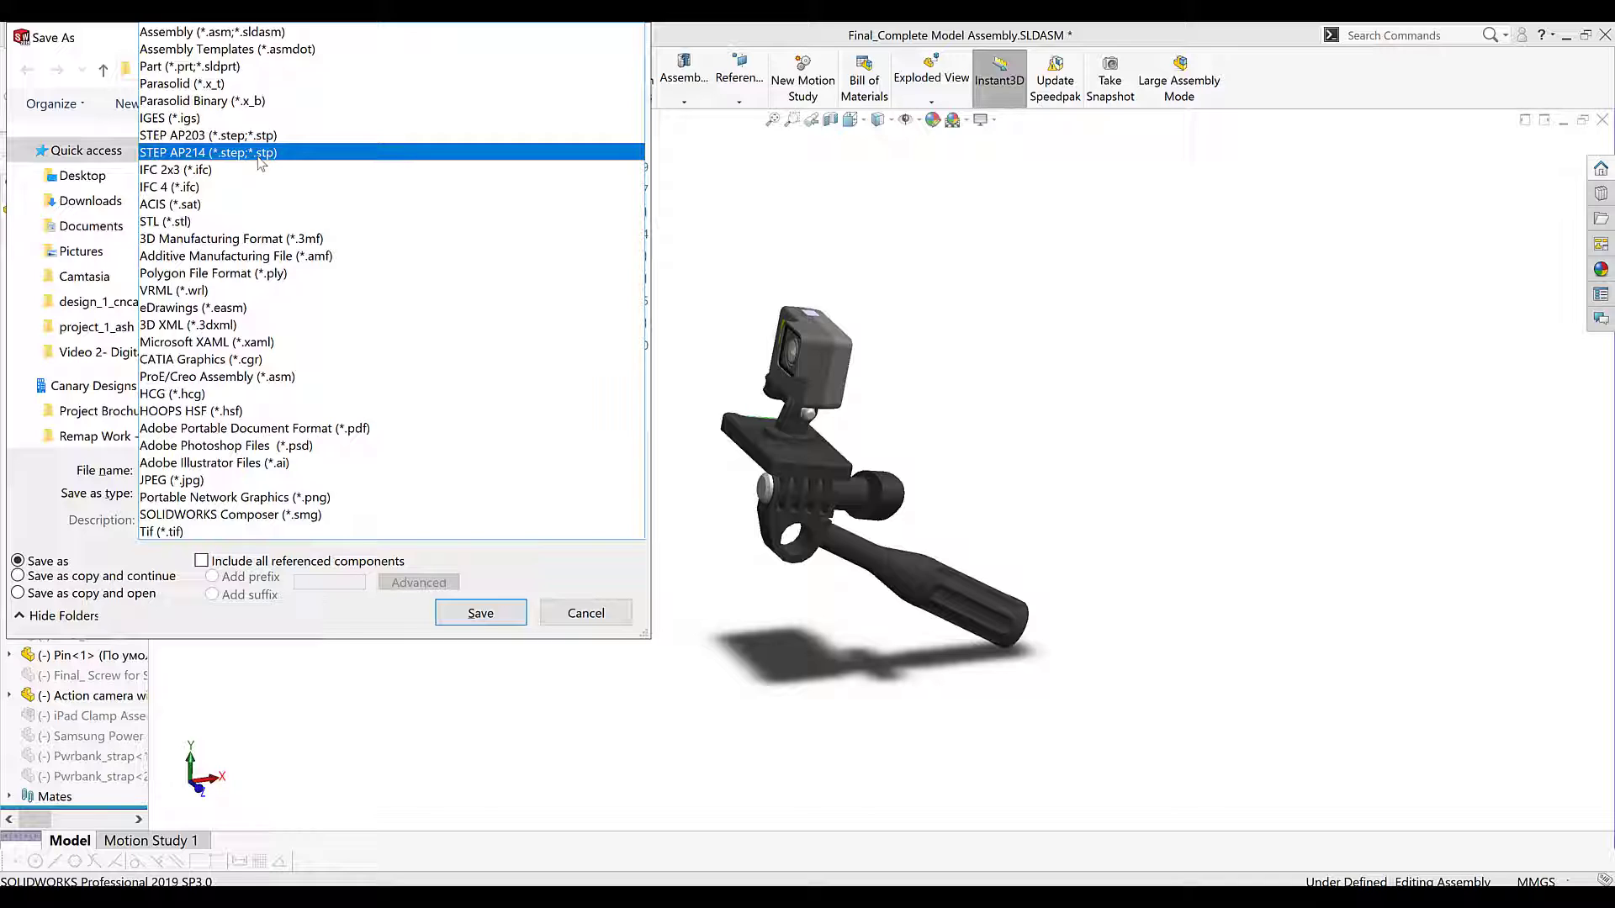
{"action": "left_click", "coordinate": [589, 629]}
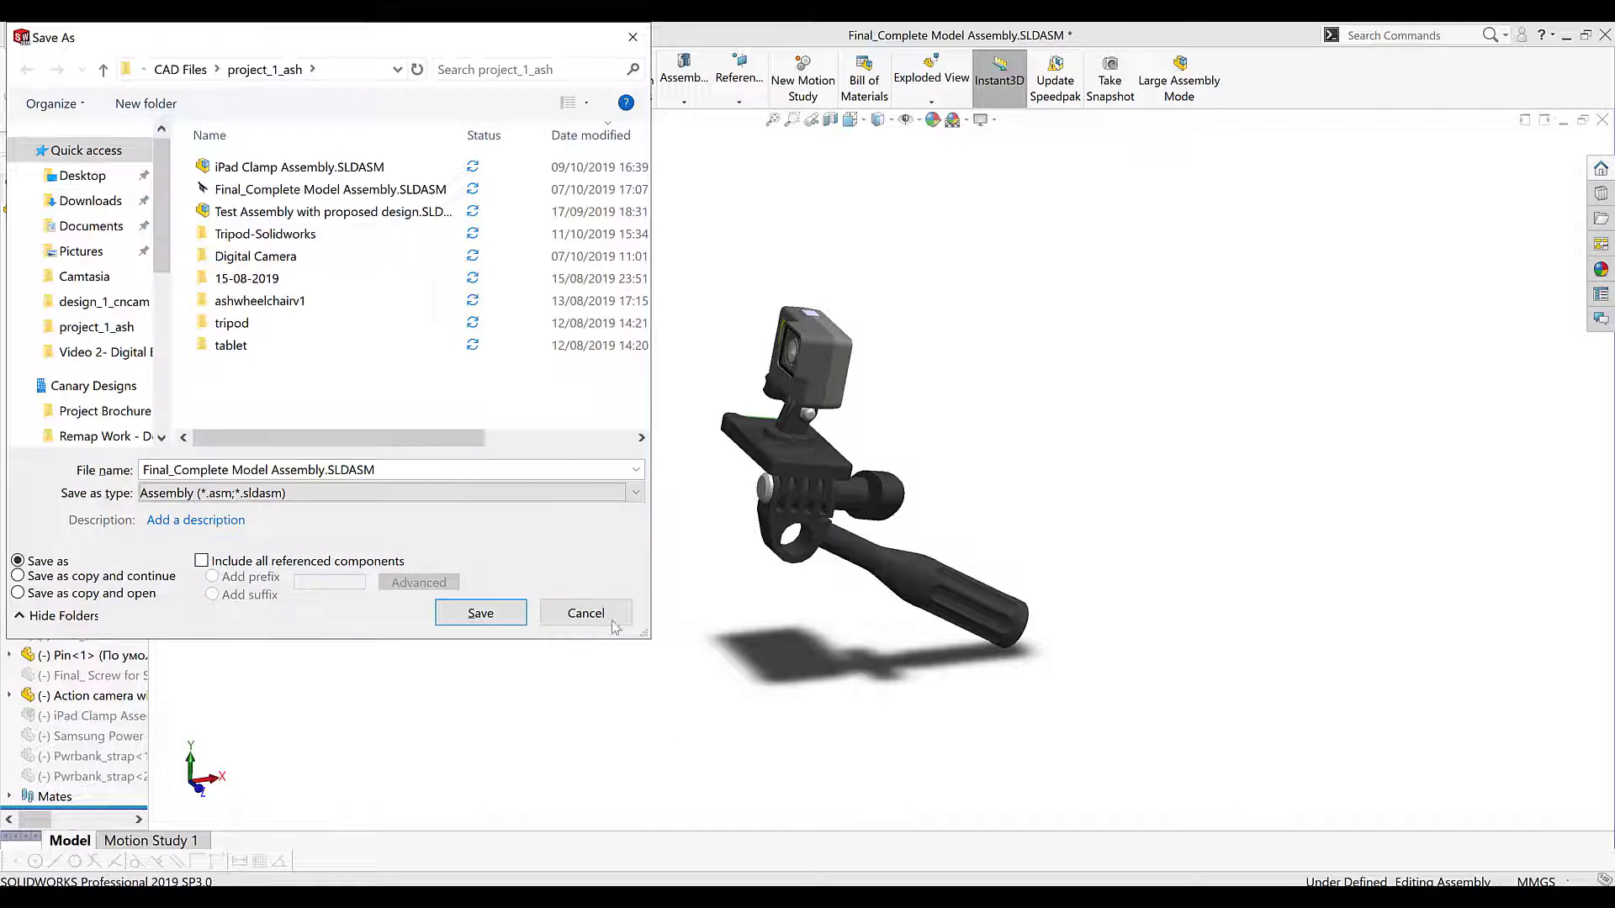
{"action": "left_click", "coordinate": [607, 621]}
Switch to the GoPro_and_Handle part, review its export file types including STEP AP214, and leave without saving
{"action": "left_click", "coordinate": [805, 897]}
{"action": "left_click", "coordinate": [879, 837]}
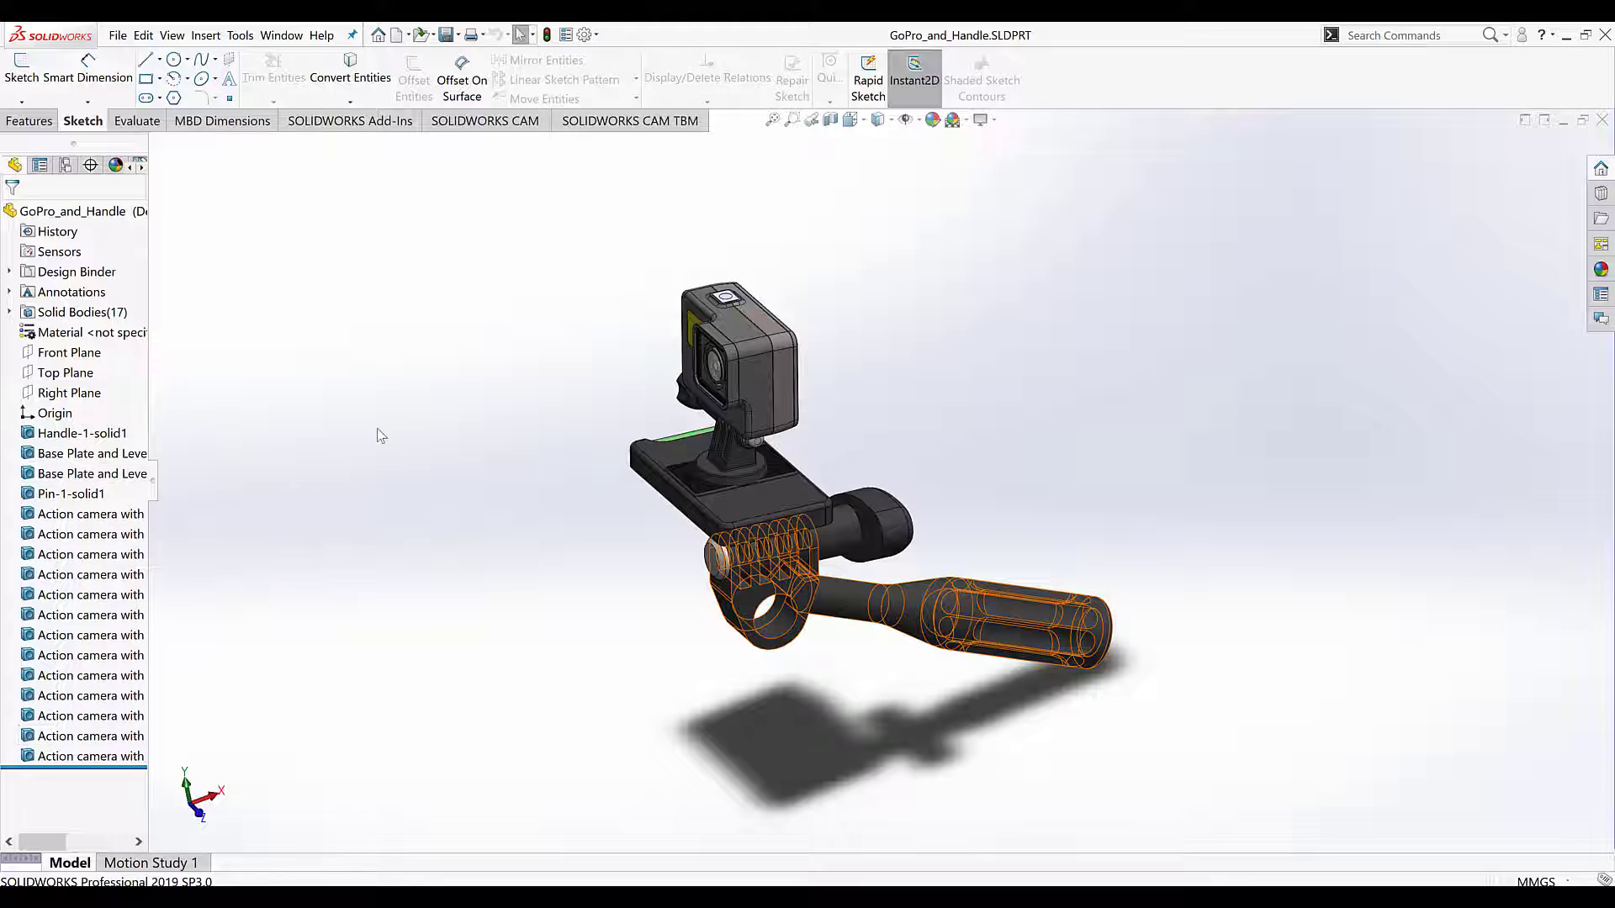
{"action": "left_click", "coordinate": [459, 36]}
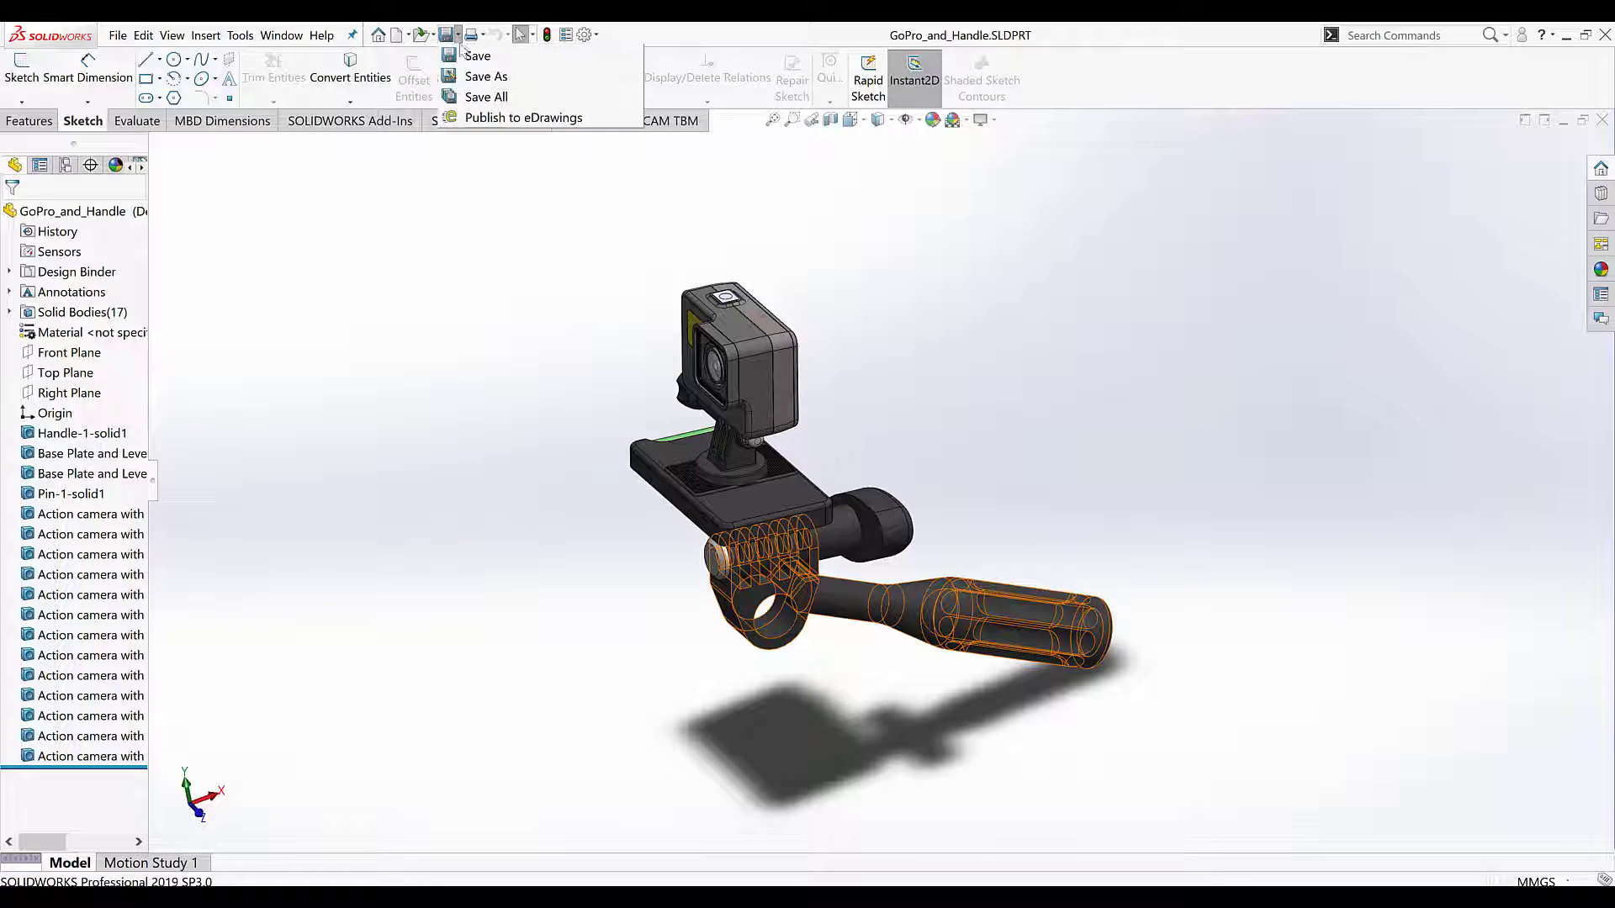
{"action": "left_click", "coordinate": [480, 77]}
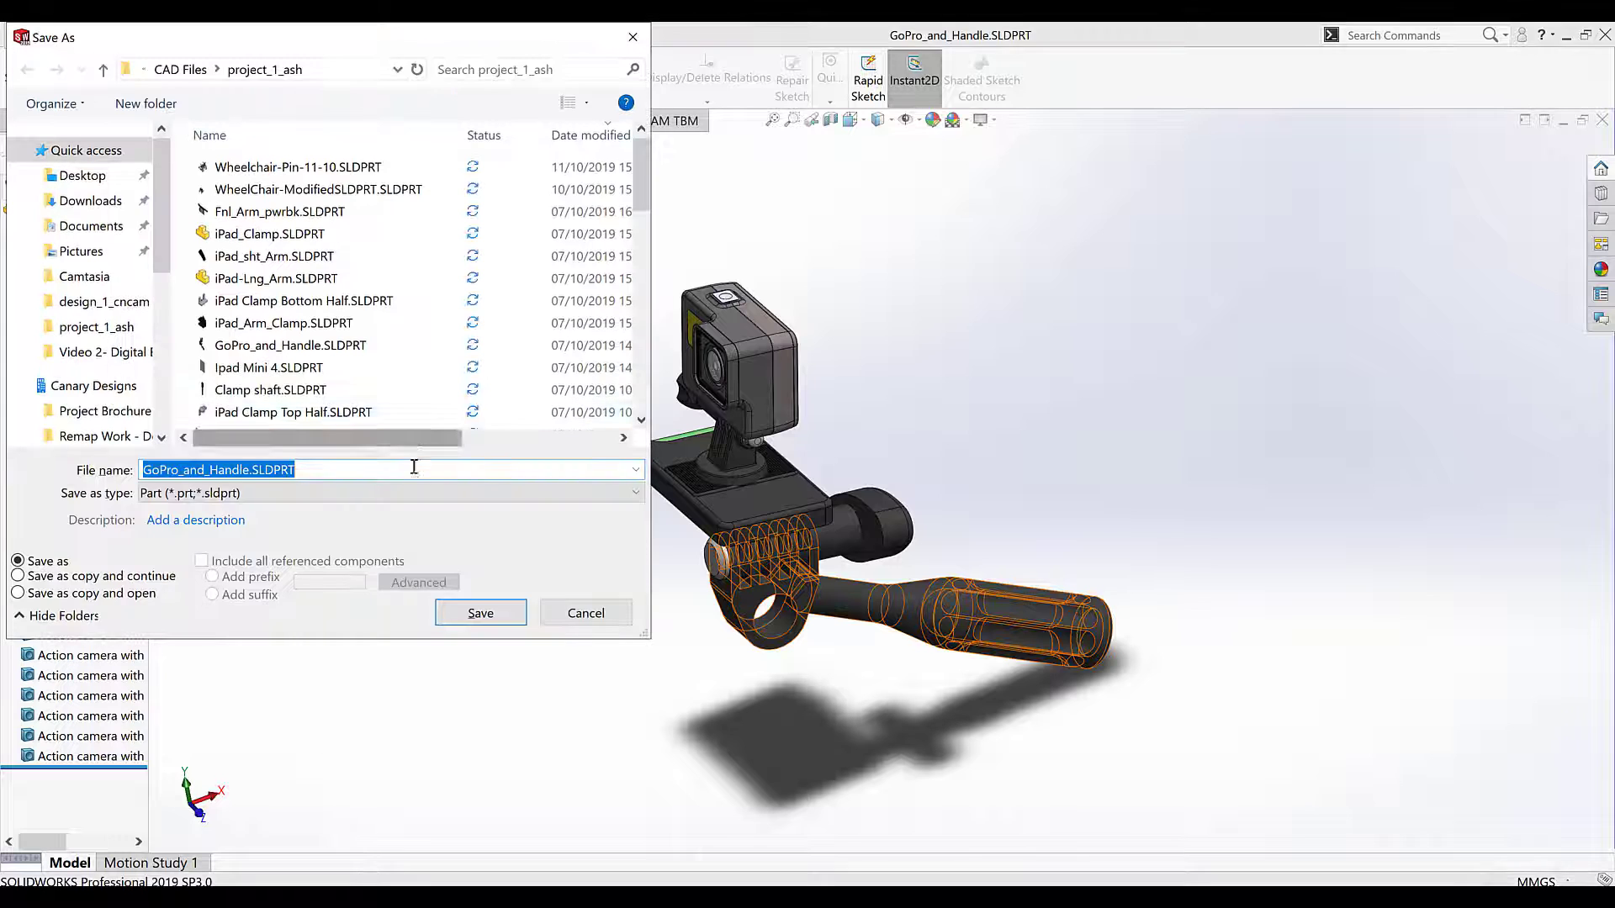
{"action": "left_click", "coordinate": [247, 497]}
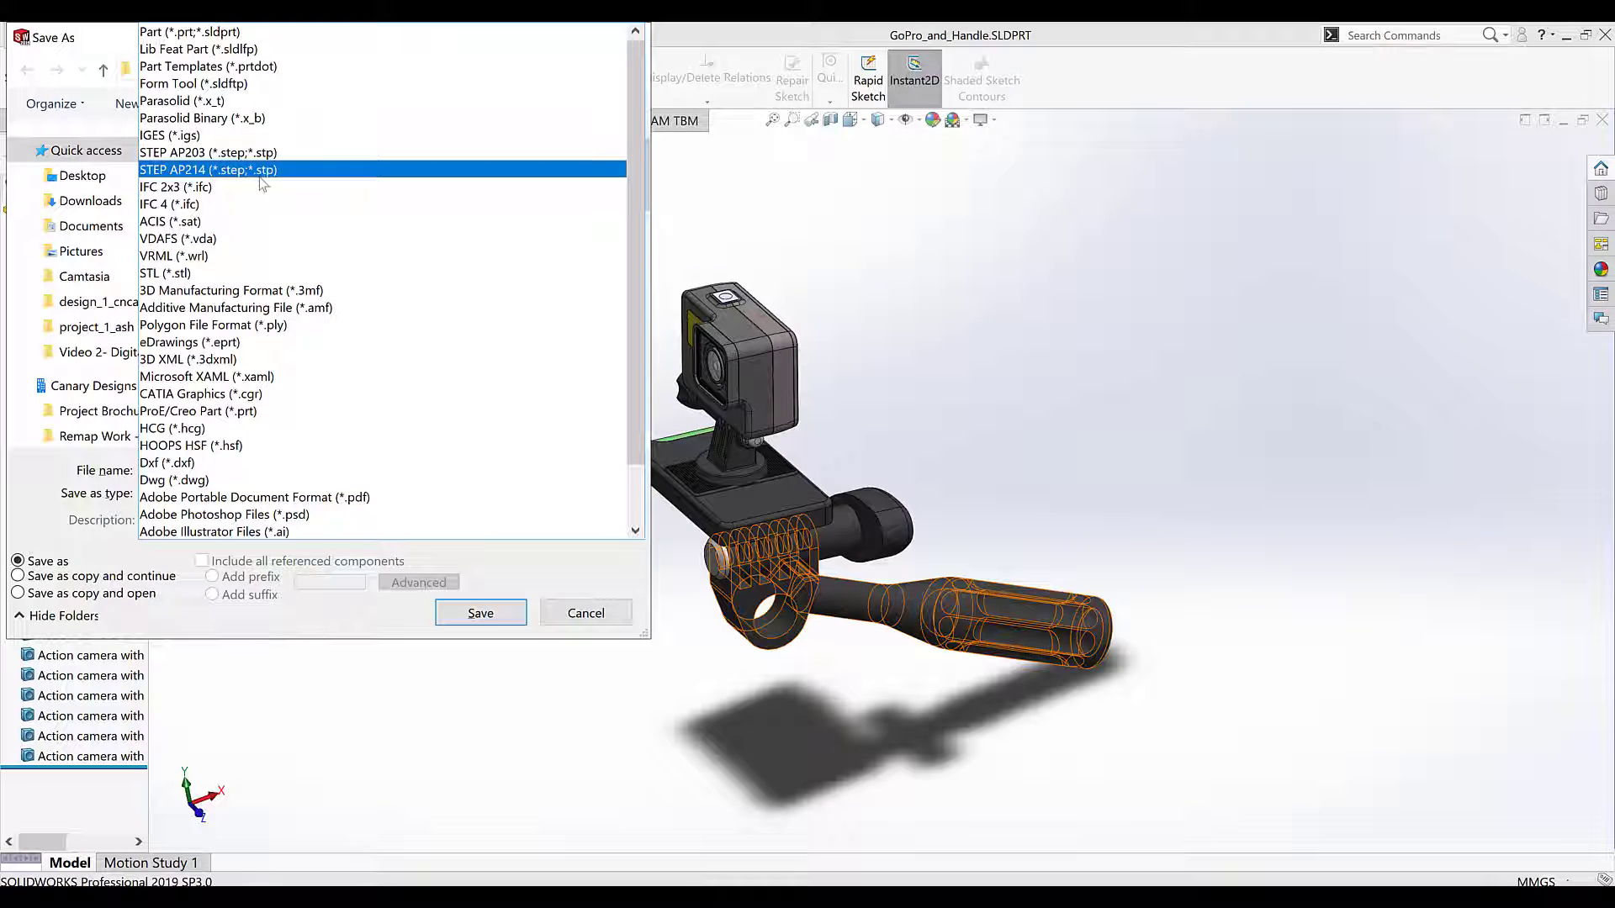
{"action": "left_click", "coordinate": [576, 621]}
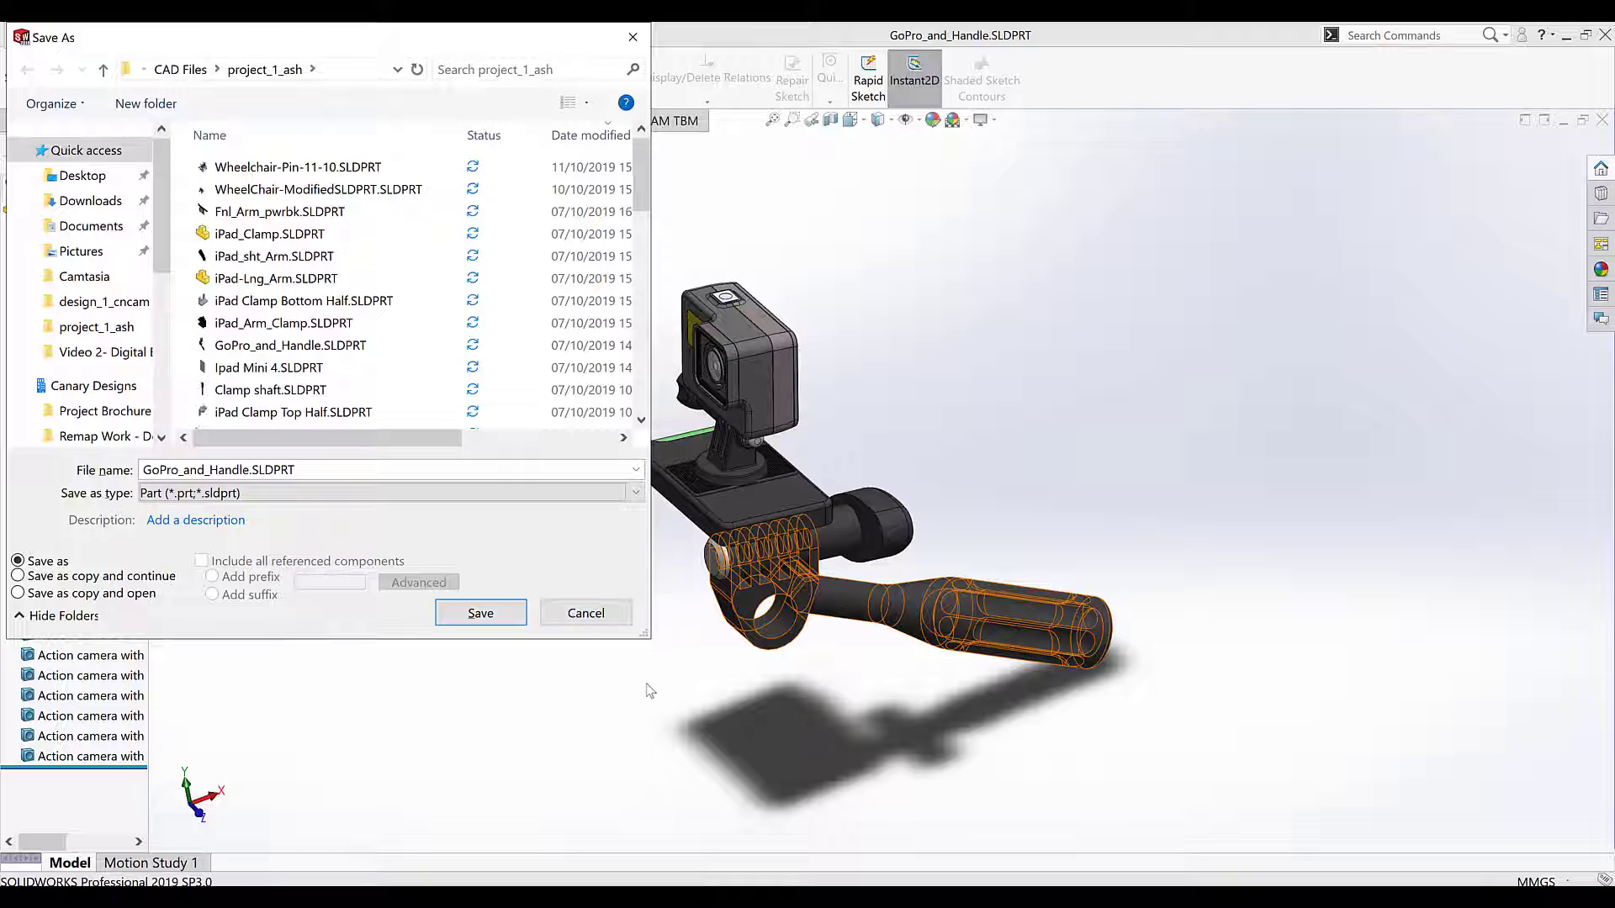
{"action": "left_click", "coordinate": [580, 617]}
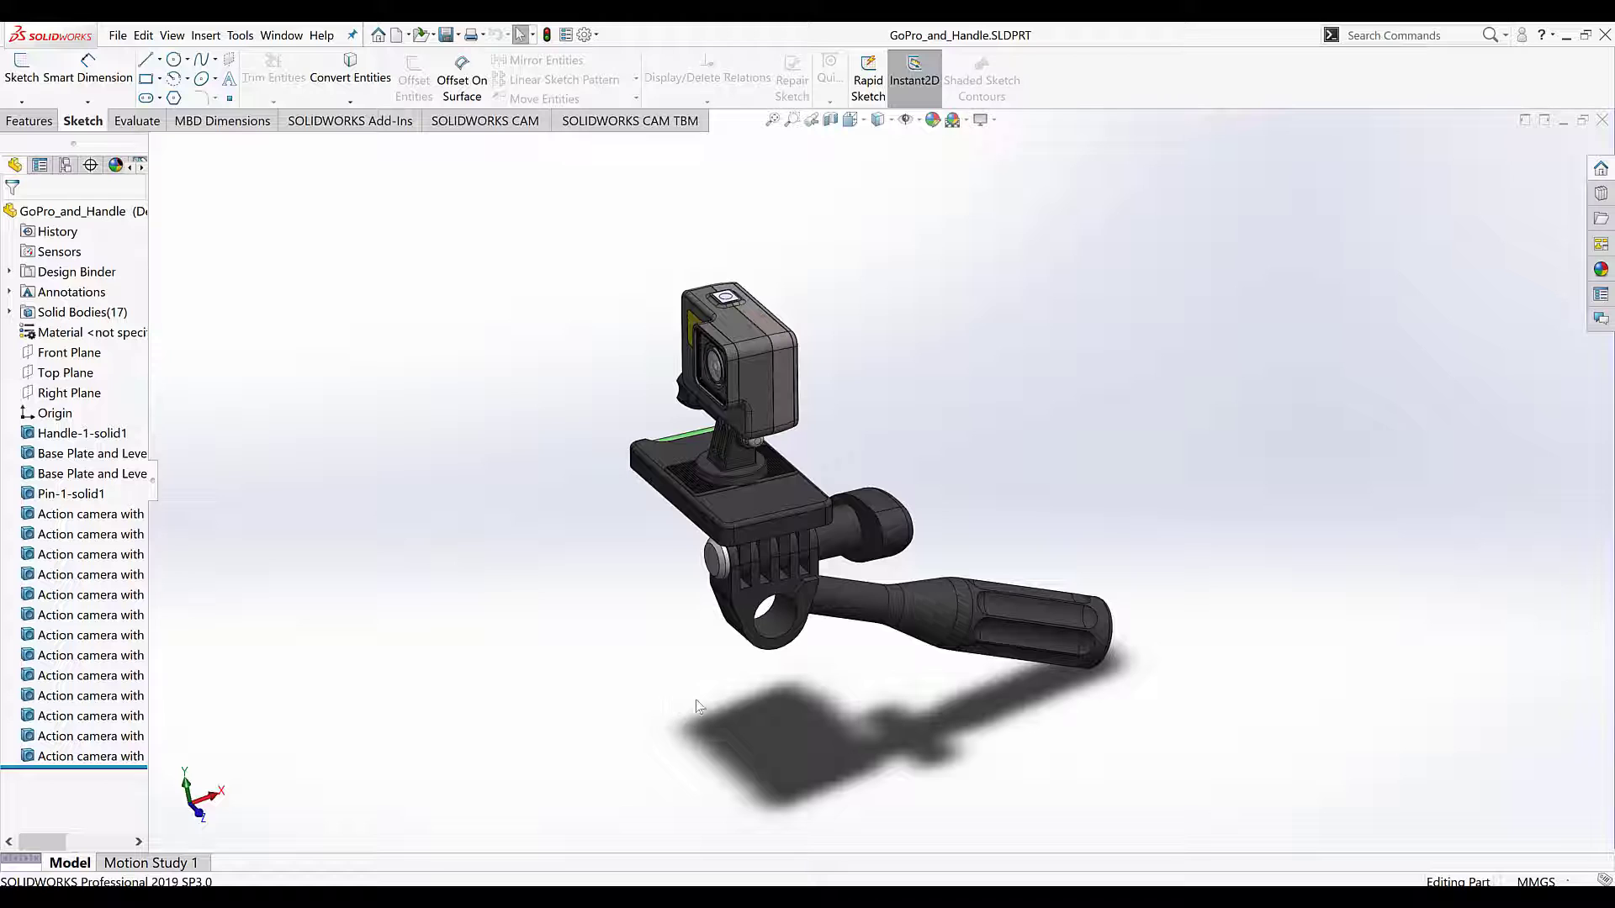
Switch to Teamcenter Visualization, open GoPro_and_Handle.STEP from the project_1_ash folder, and inspect the camera and handle model
{"action": "left_click", "coordinate": [1566, 35]}
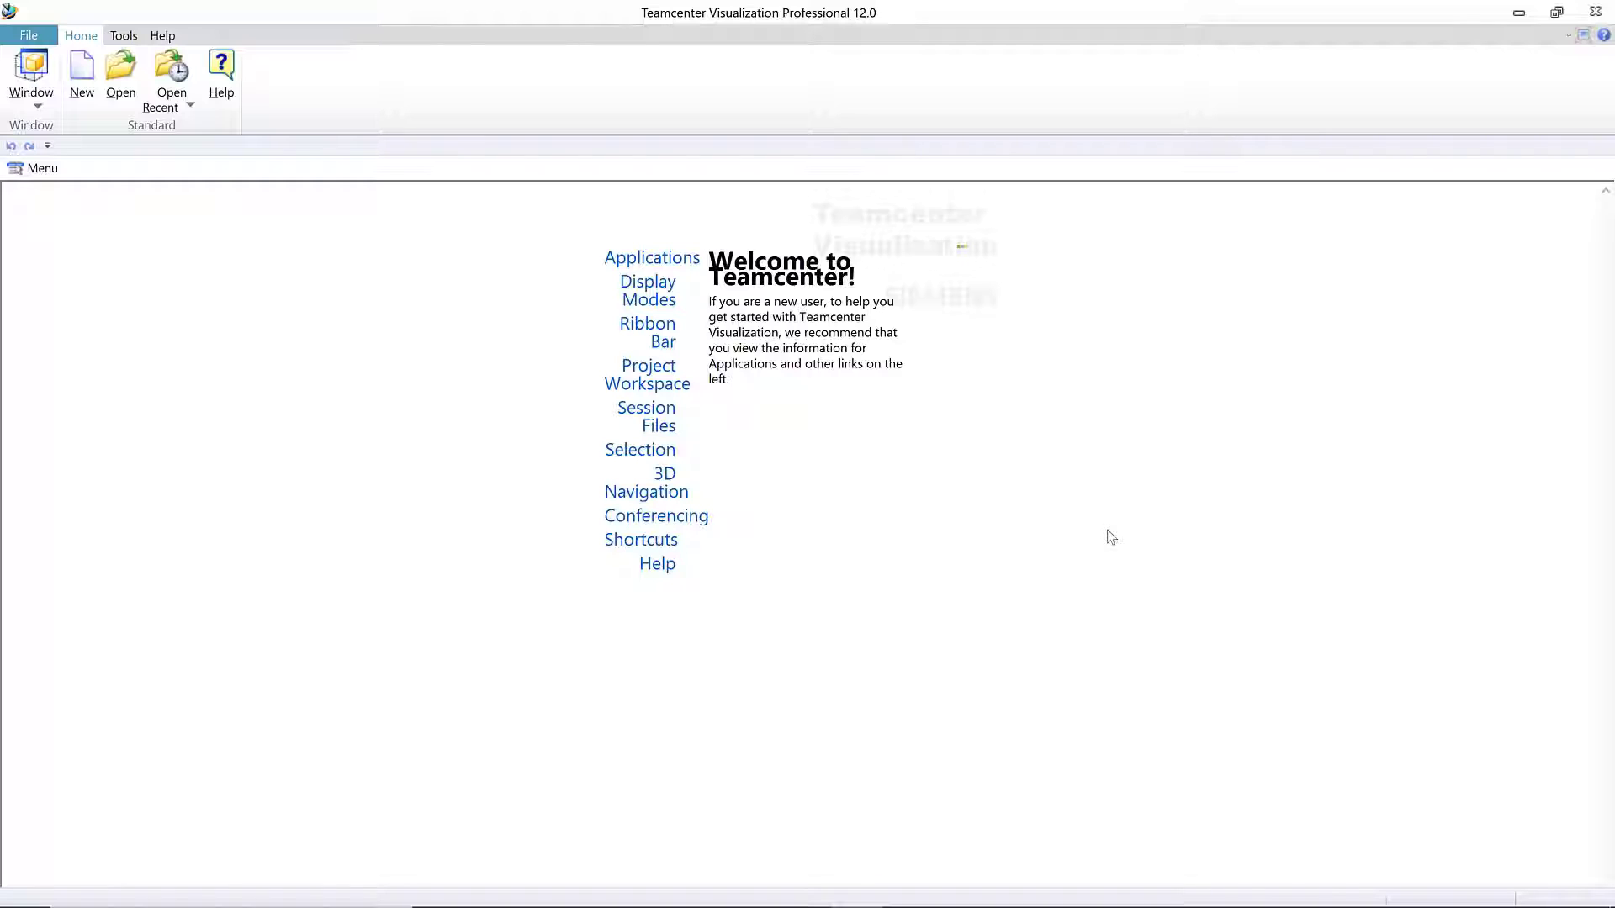
{"action": "left_click", "coordinate": [126, 75]}
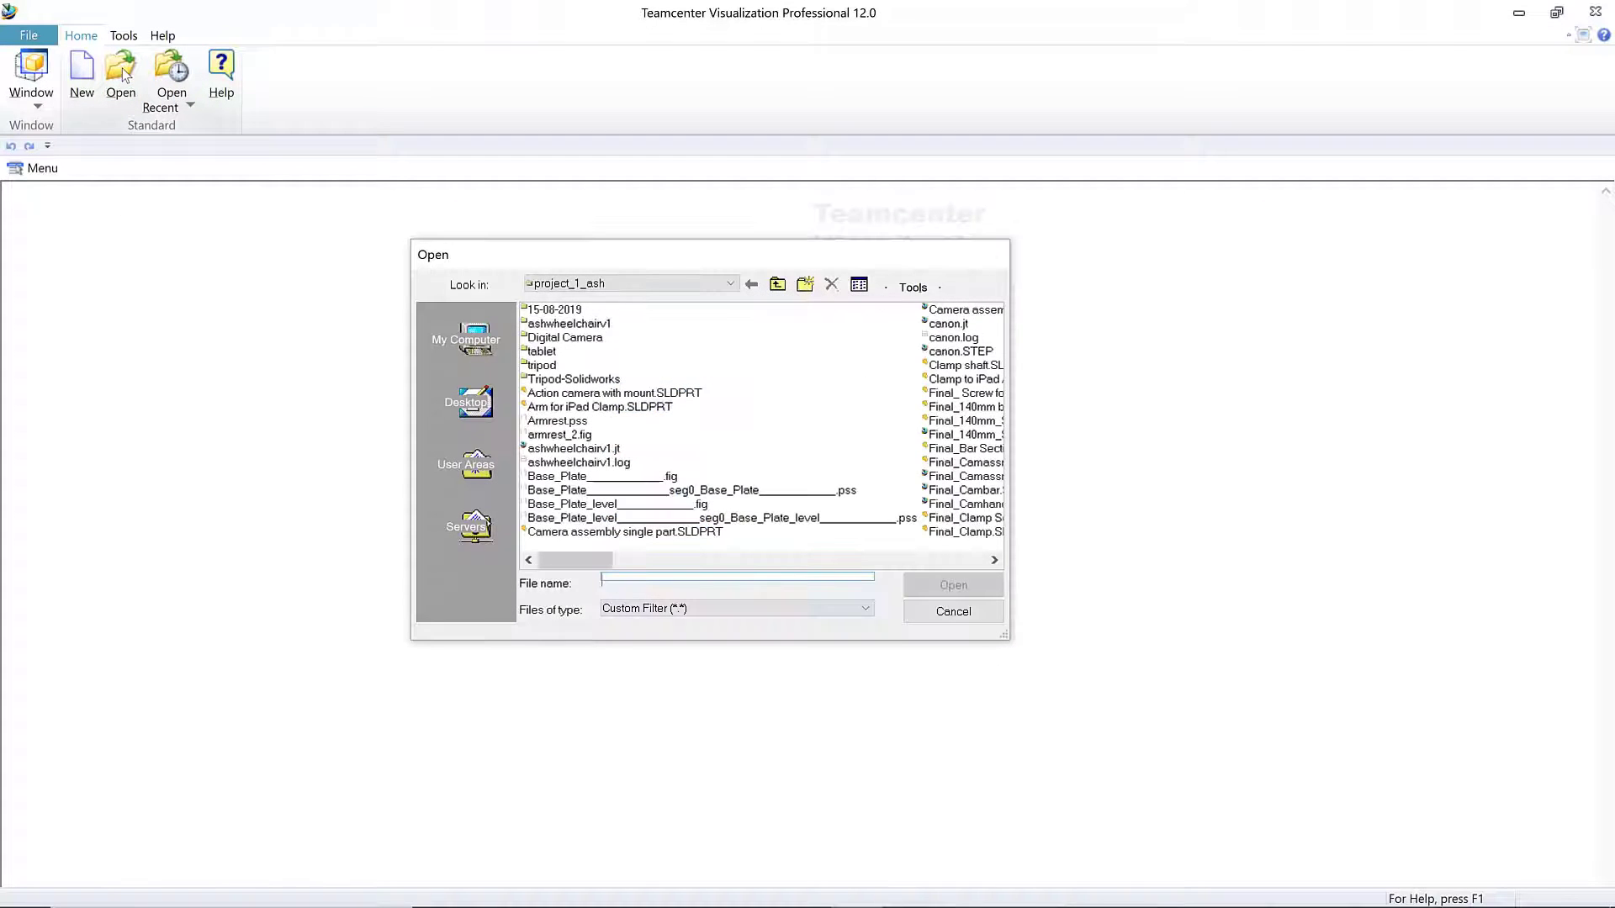
{"action": "left_click_drag", "start_coordinate": [586, 563], "coordinate": [630, 562]}
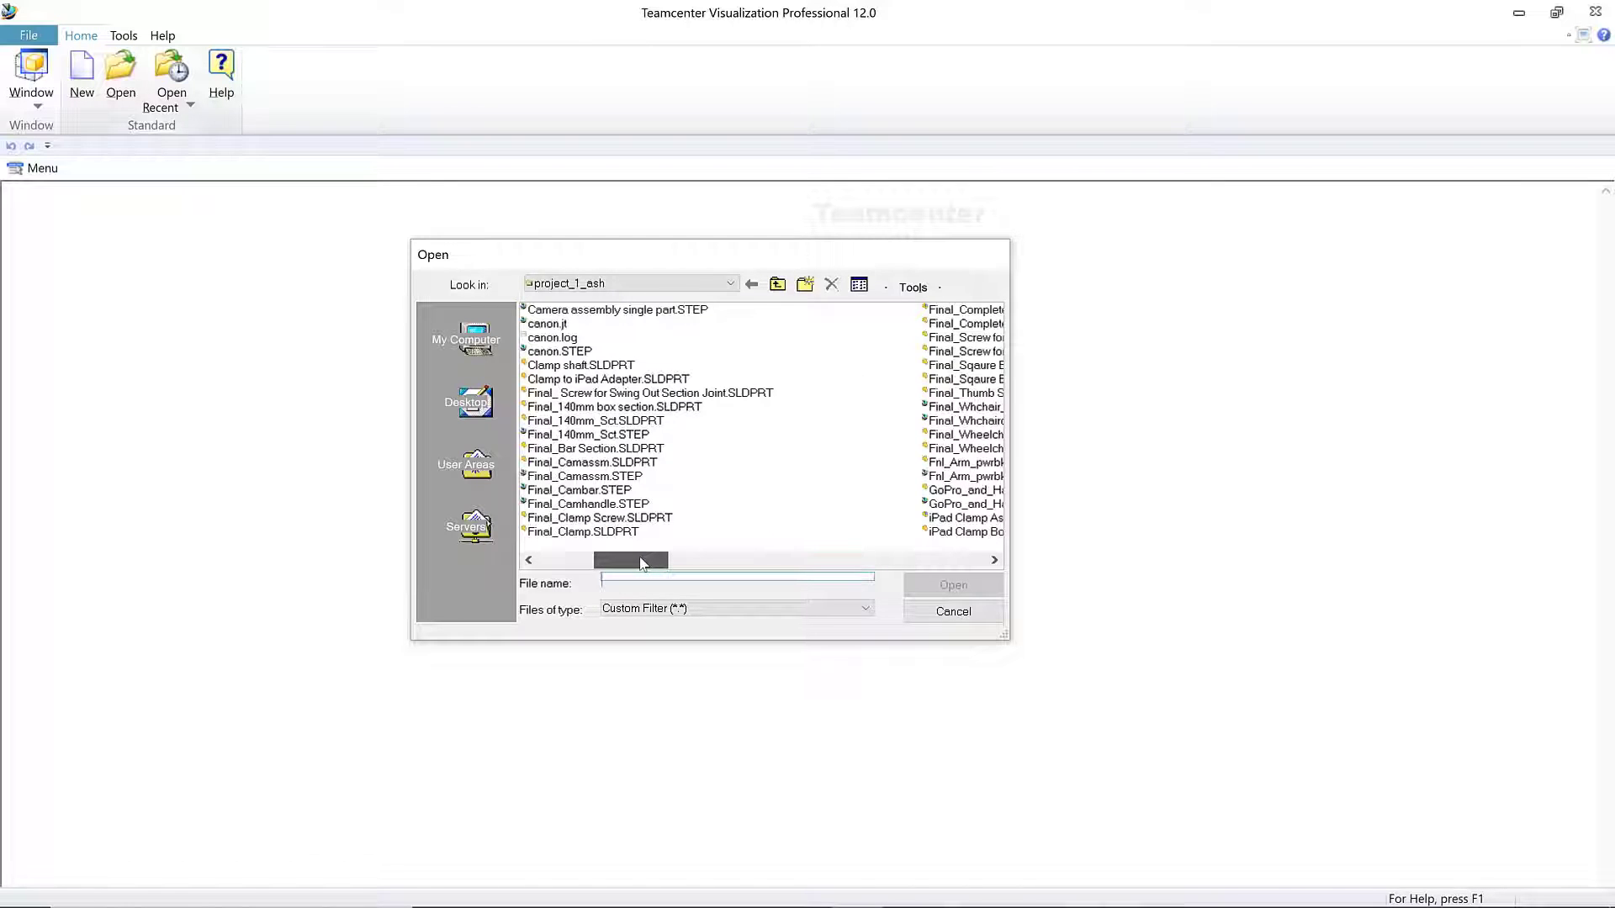
{"action": "left_click_drag", "start_coordinate": [642, 563], "coordinate": [733, 563]}
{"action": "left_click", "coordinate": [606, 504]}
{"action": "left_click", "coordinate": [941, 588]}
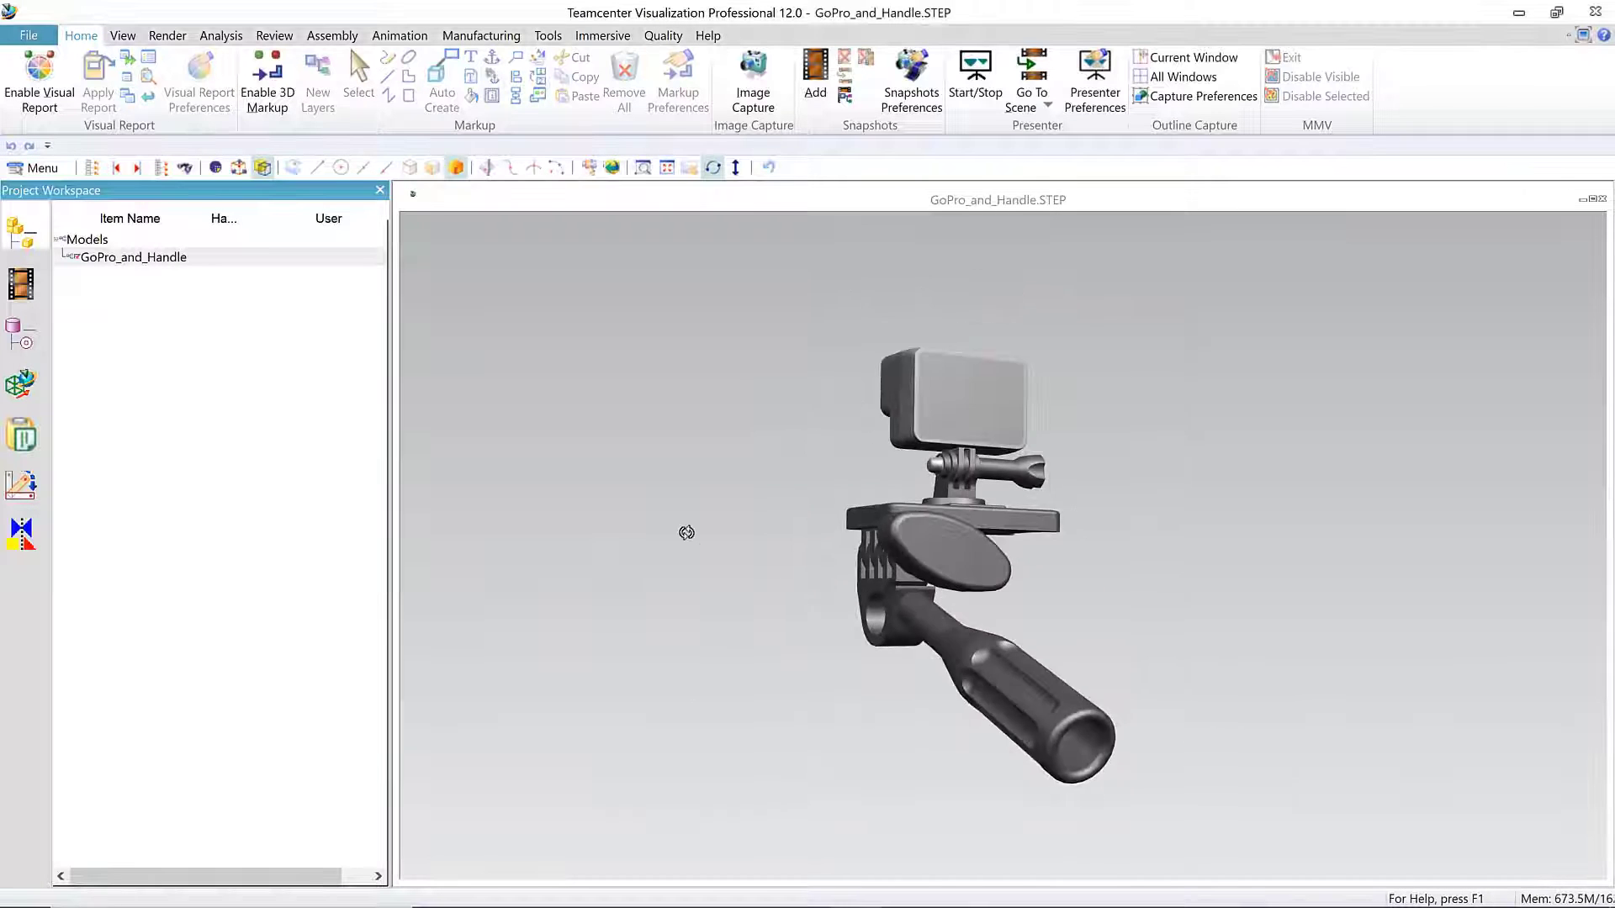
{"action": "left_click_drag", "start_coordinate": [686, 532], "coordinate": [1085, 538]}
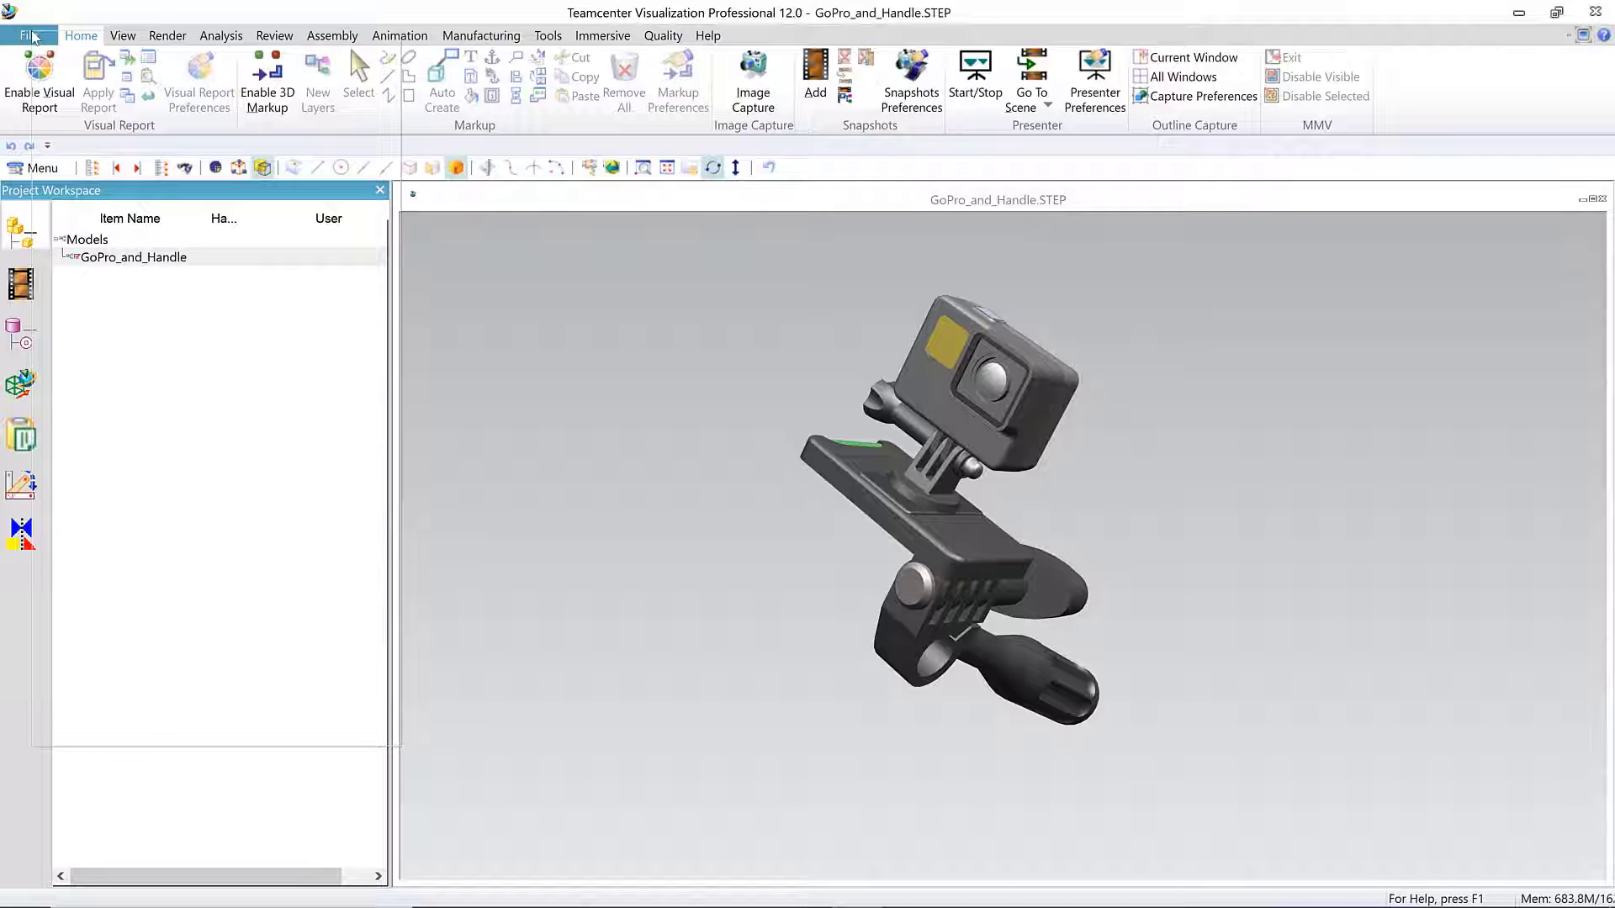
Convert GoPro_and_Handle.STEP to a DirectModel JT file named Goproprototype1 in the design_1_cncam folder
{"action": "left_click", "coordinate": [31, 37]}
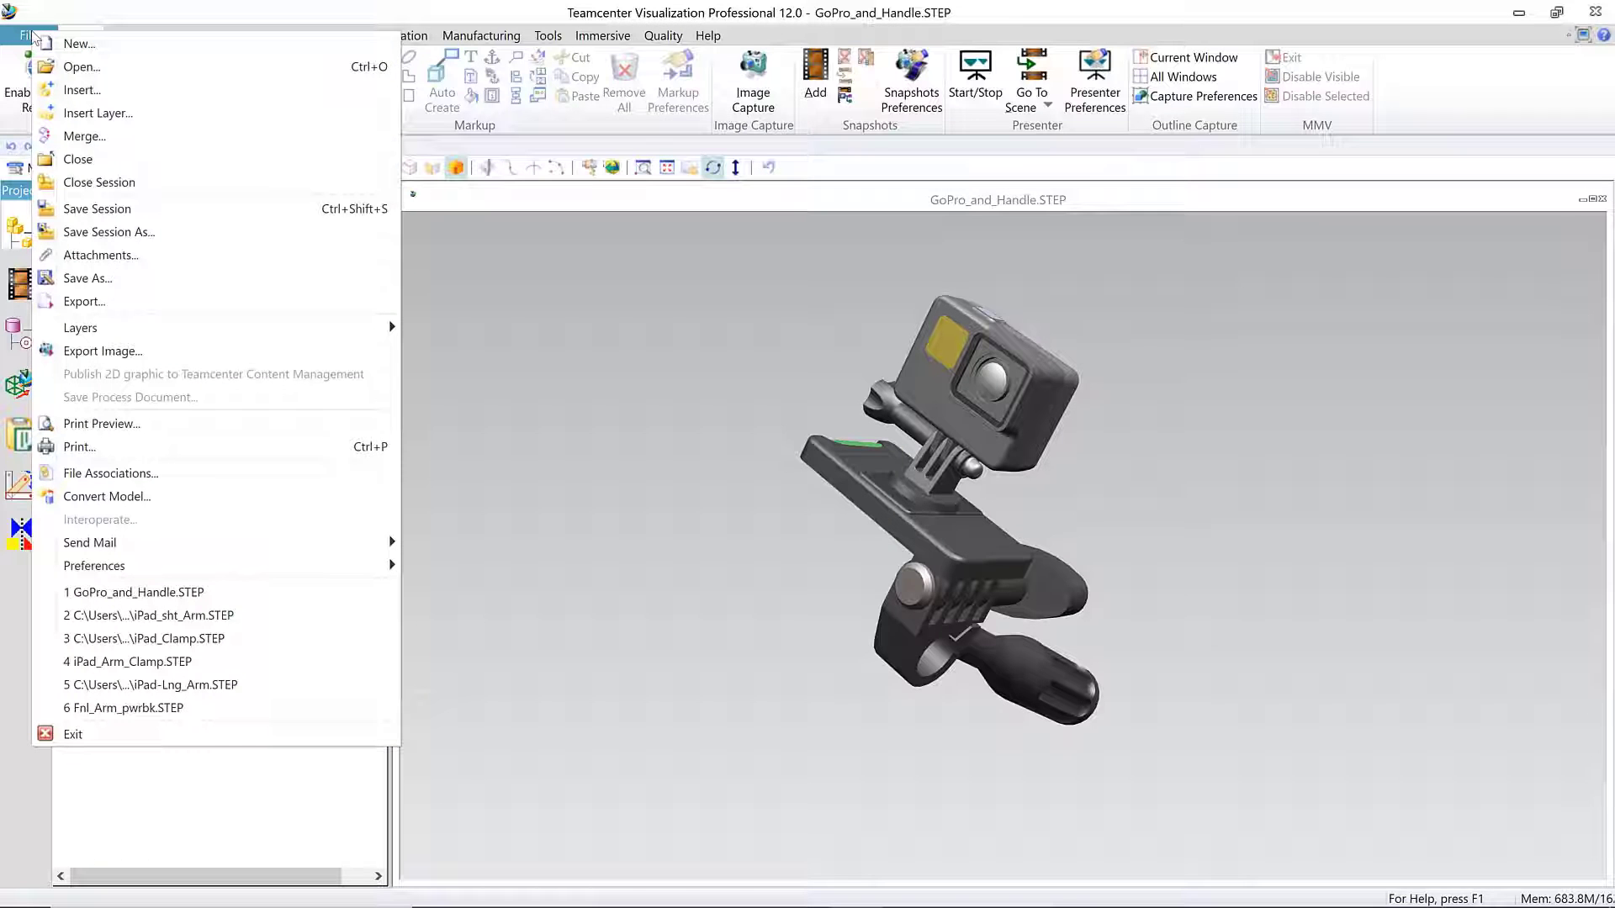
{"action": "left_click", "coordinate": [141, 497]}
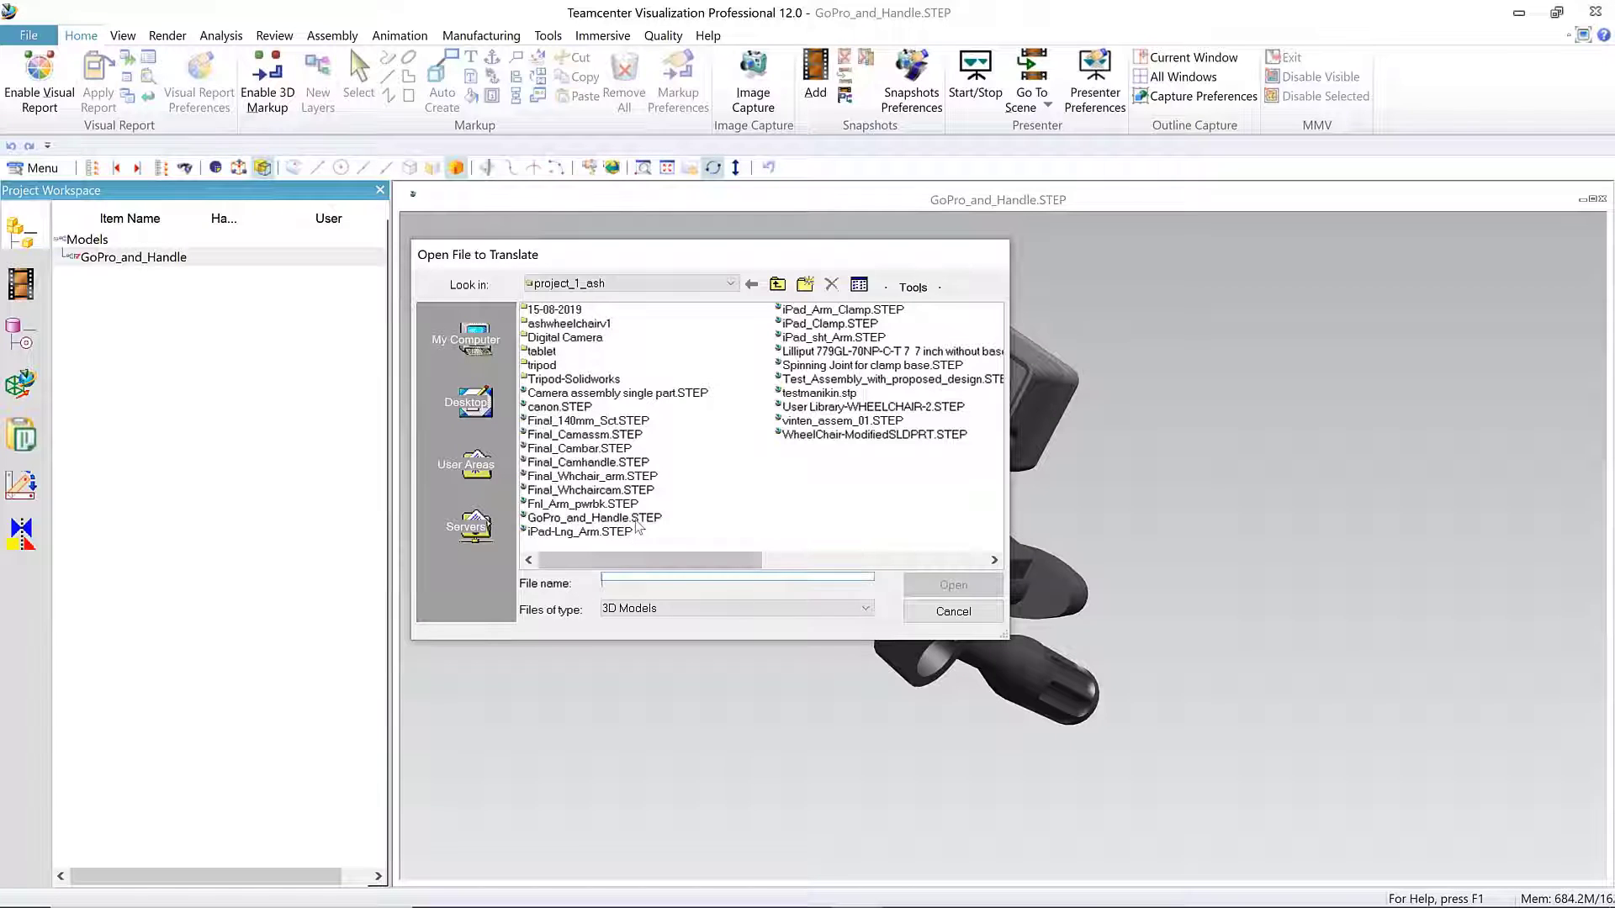
{"action": "left_click", "coordinate": [599, 517]}
{"action": "left_click", "coordinate": [955, 586]}
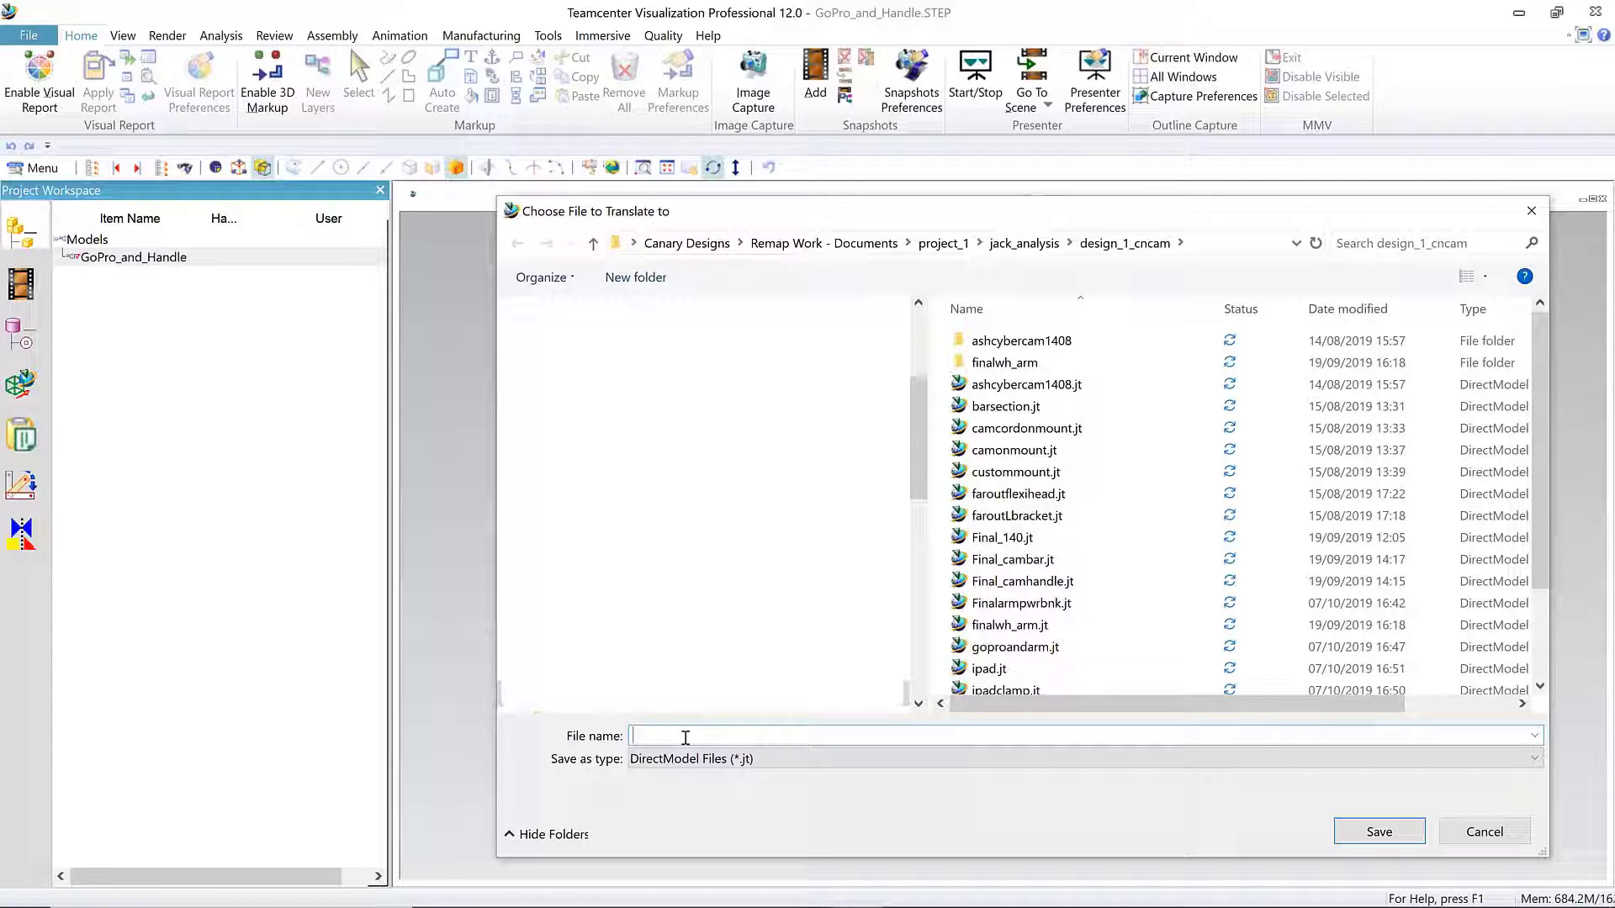
{"action": "type", "text": "Goproprototype1"}
{"action": "key", "text": "Return"}
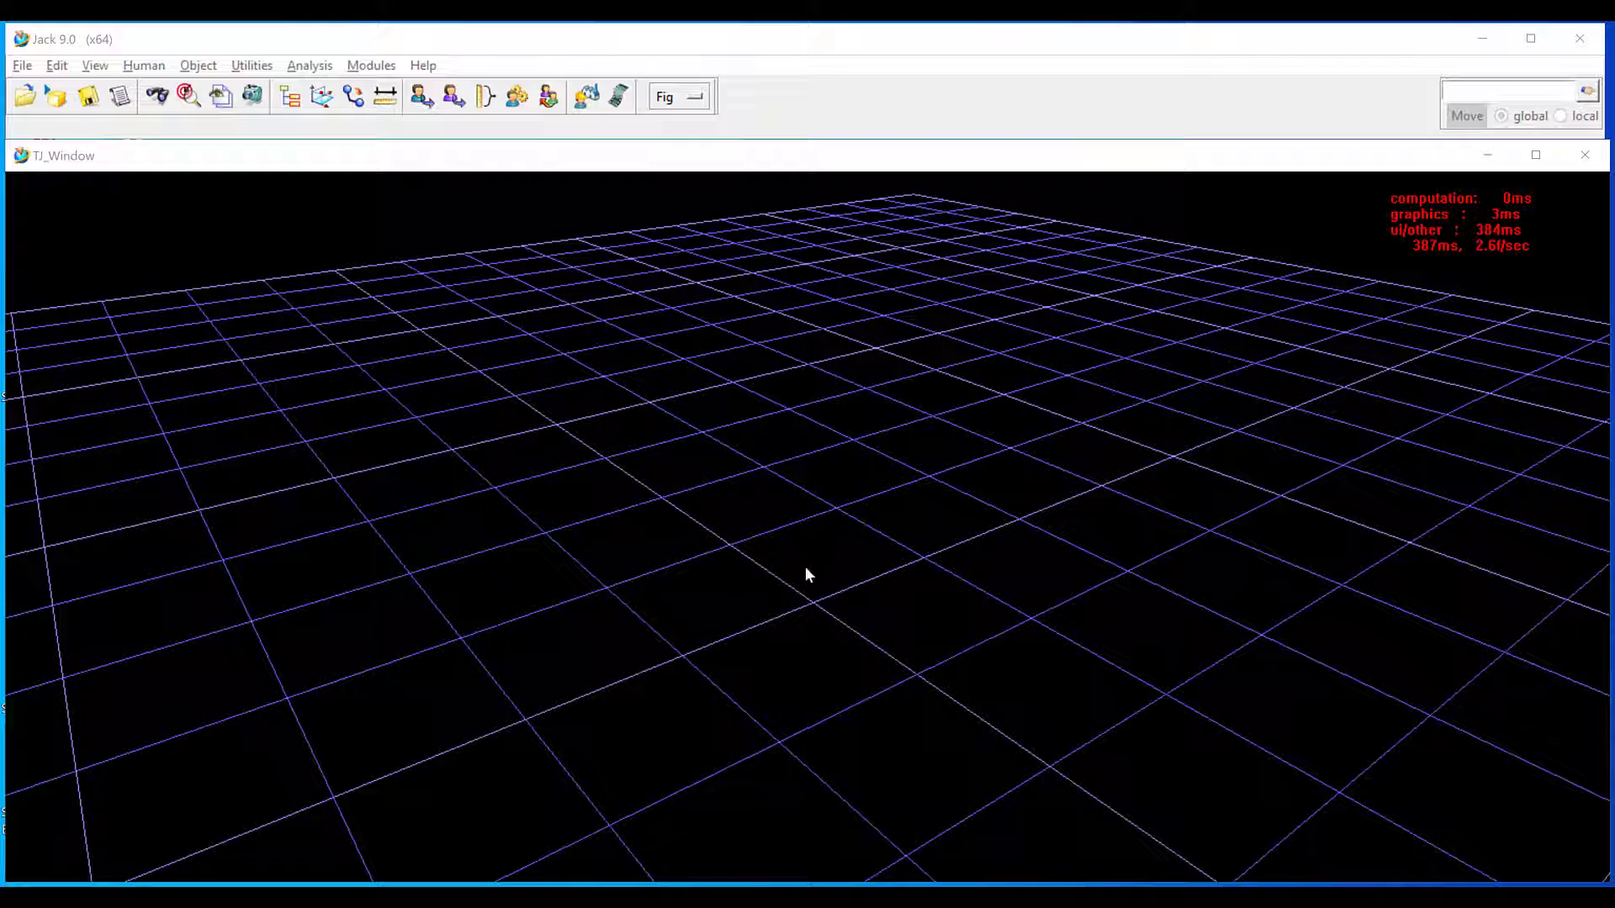
Switch to Jack and open goproandarm.jt from the design_1_cncam folder, keeping the file filter on all files
{"action": "left_click", "coordinate": [23, 66]}
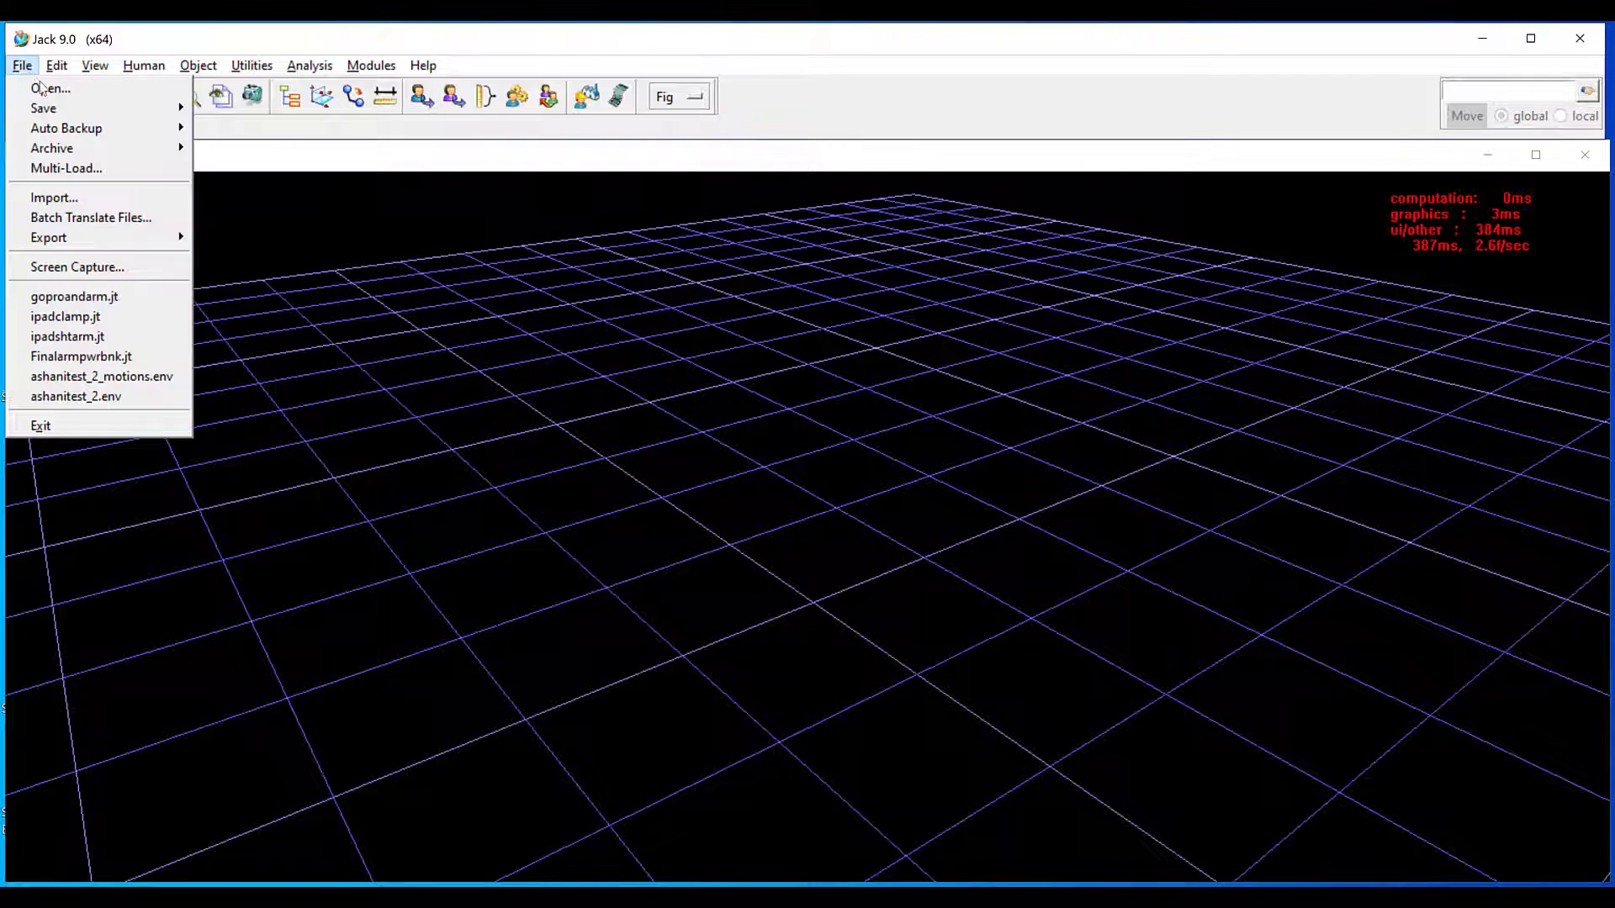
{"action": "left_click", "coordinate": [45, 89]}
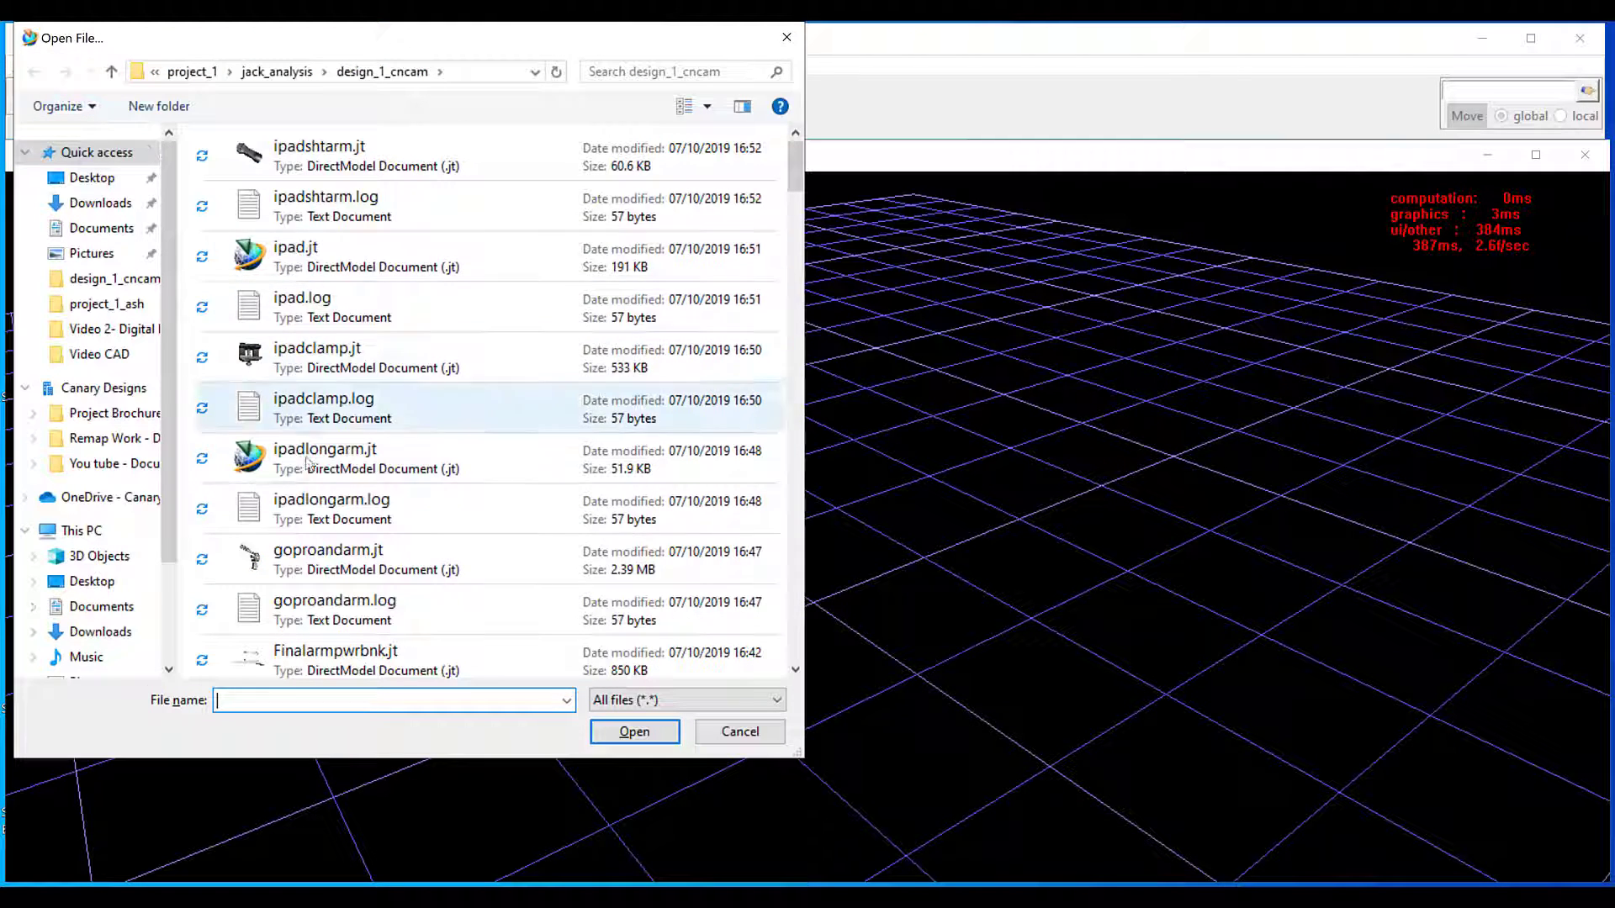
{"action": "left_click", "coordinate": [378, 574]}
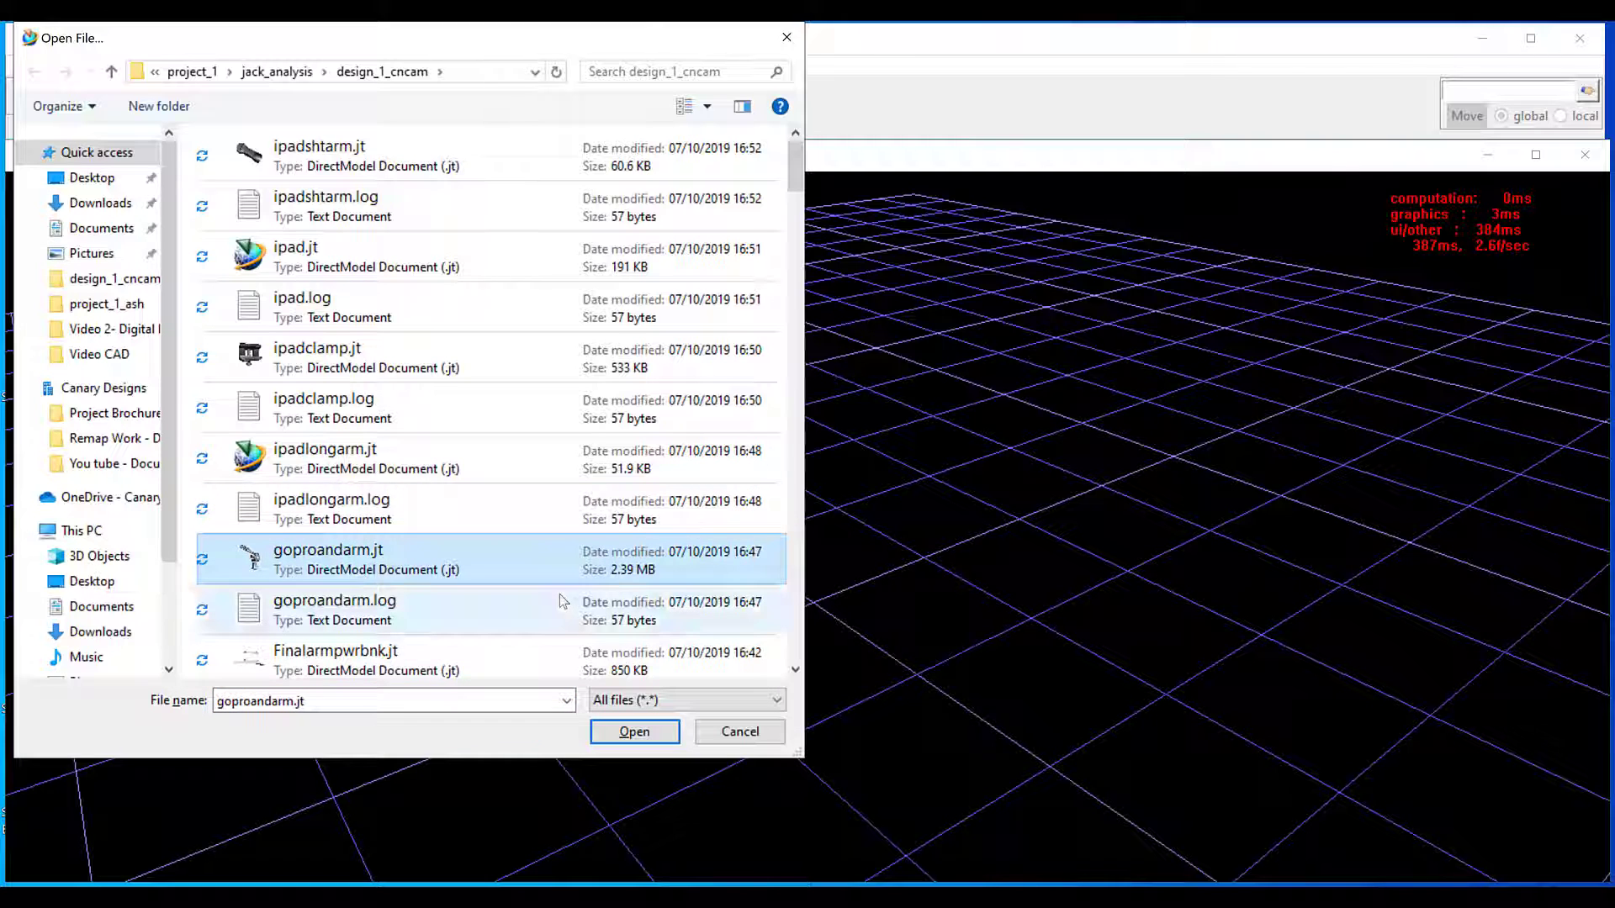
{"action": "left_click", "coordinate": [667, 703]}
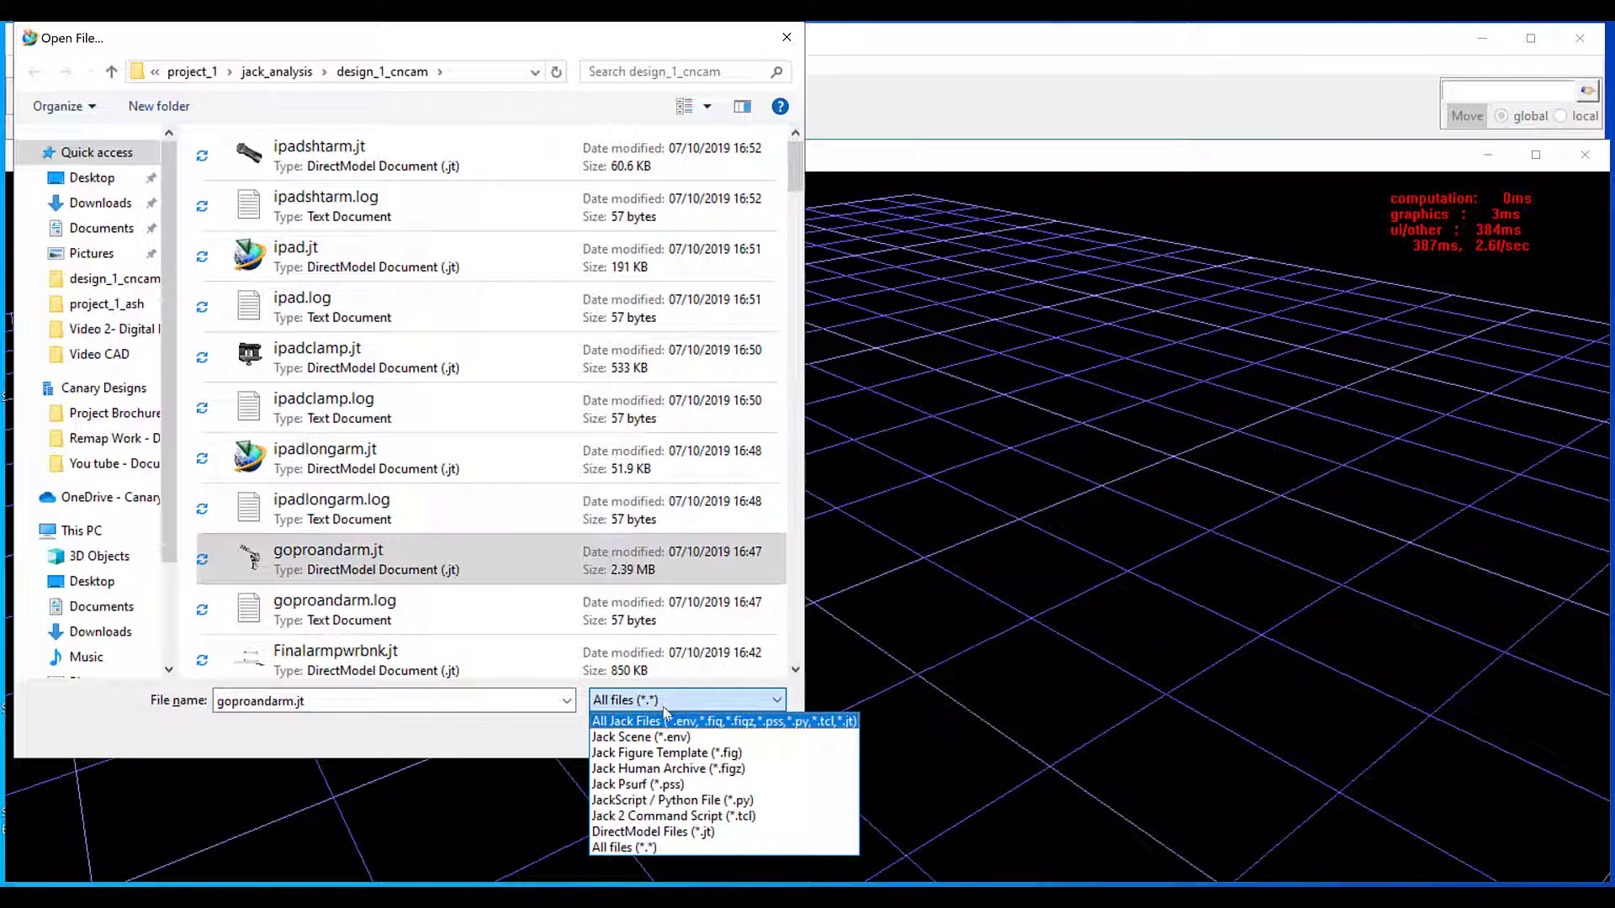
{"action": "left_click", "coordinate": [665, 705]}
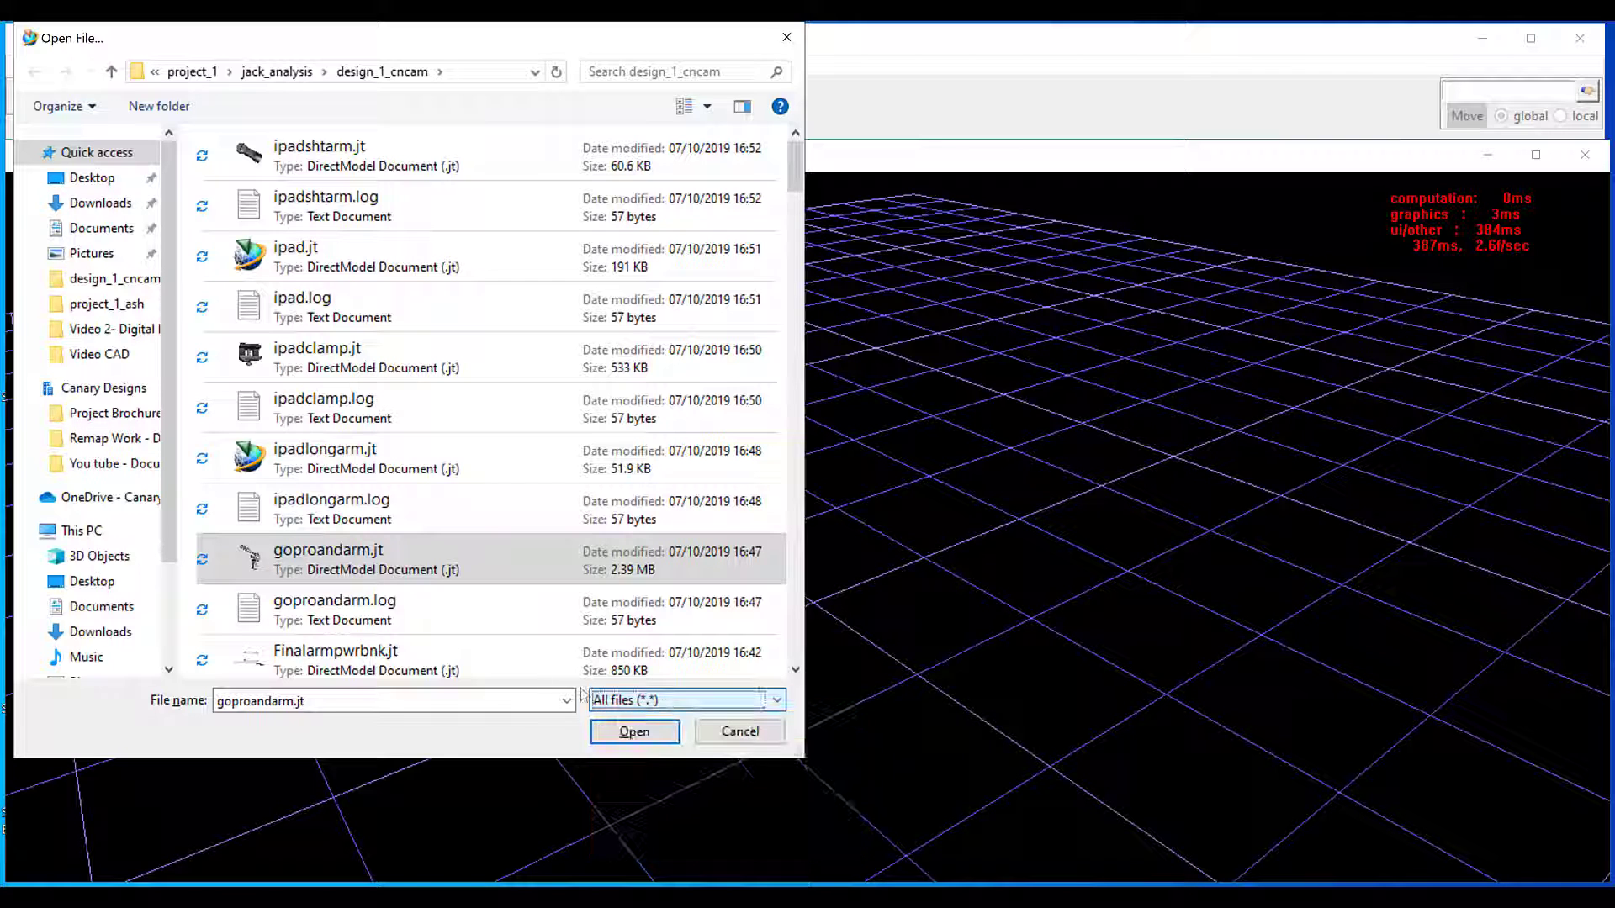
{"action": "left_click", "coordinate": [633, 732]}
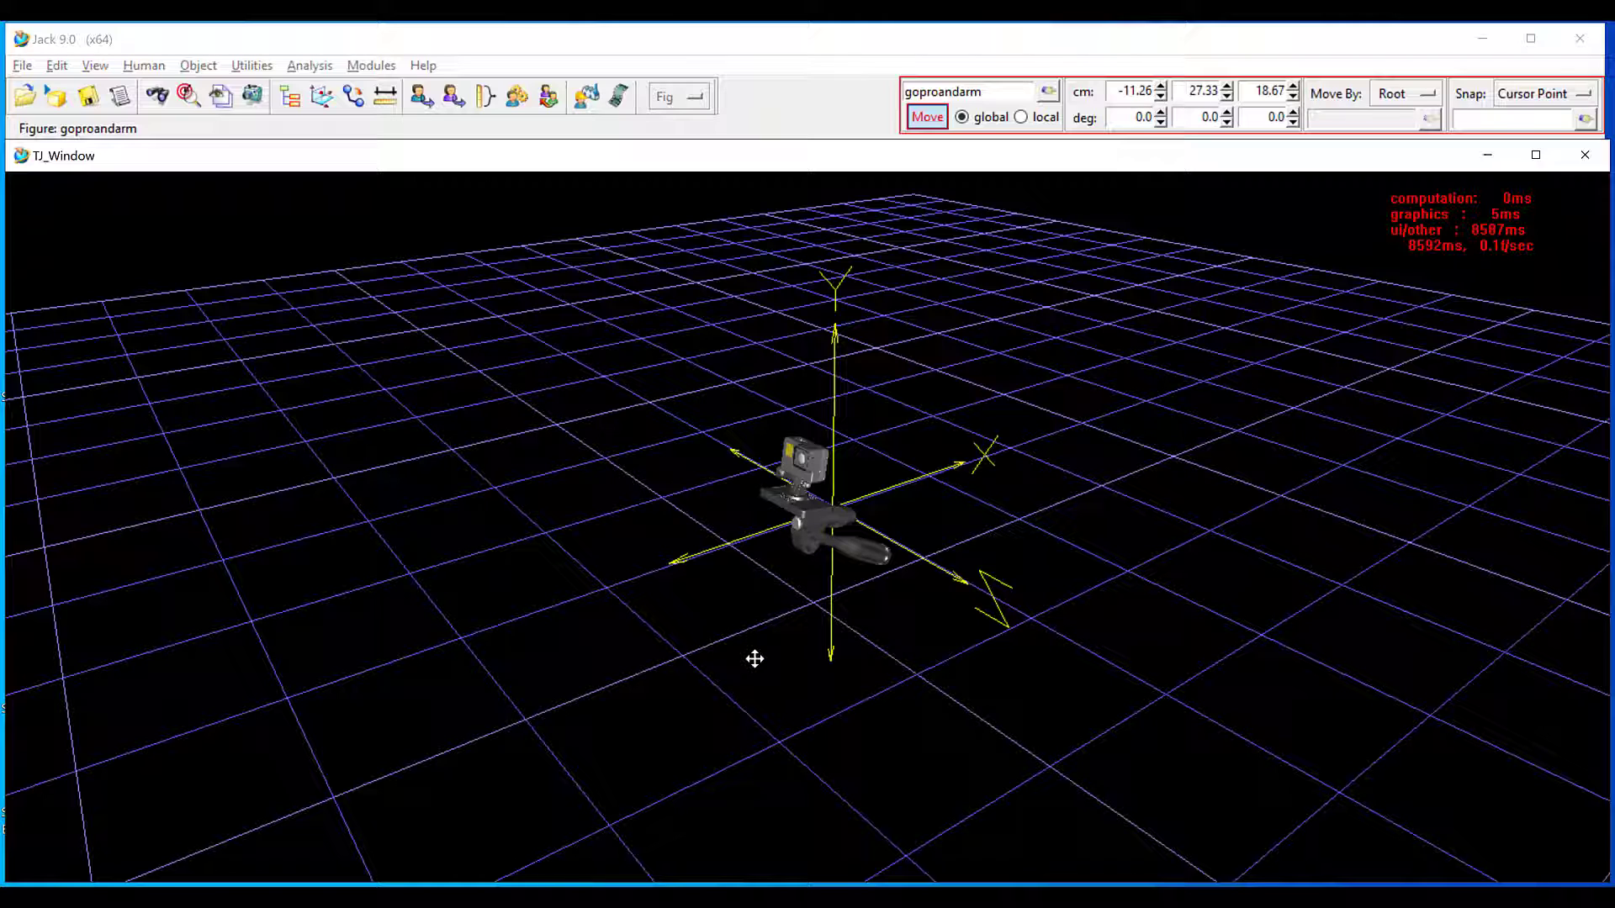
Test the goproandarm figure's pivot by rotating it to -90 degrees about Y and back to 0, and end the move
{"action": "key", "text": "y"}
{"action": "key", "text": "y"}
{"action": "key", "text": "y"}
{"action": "key", "text": "y"}
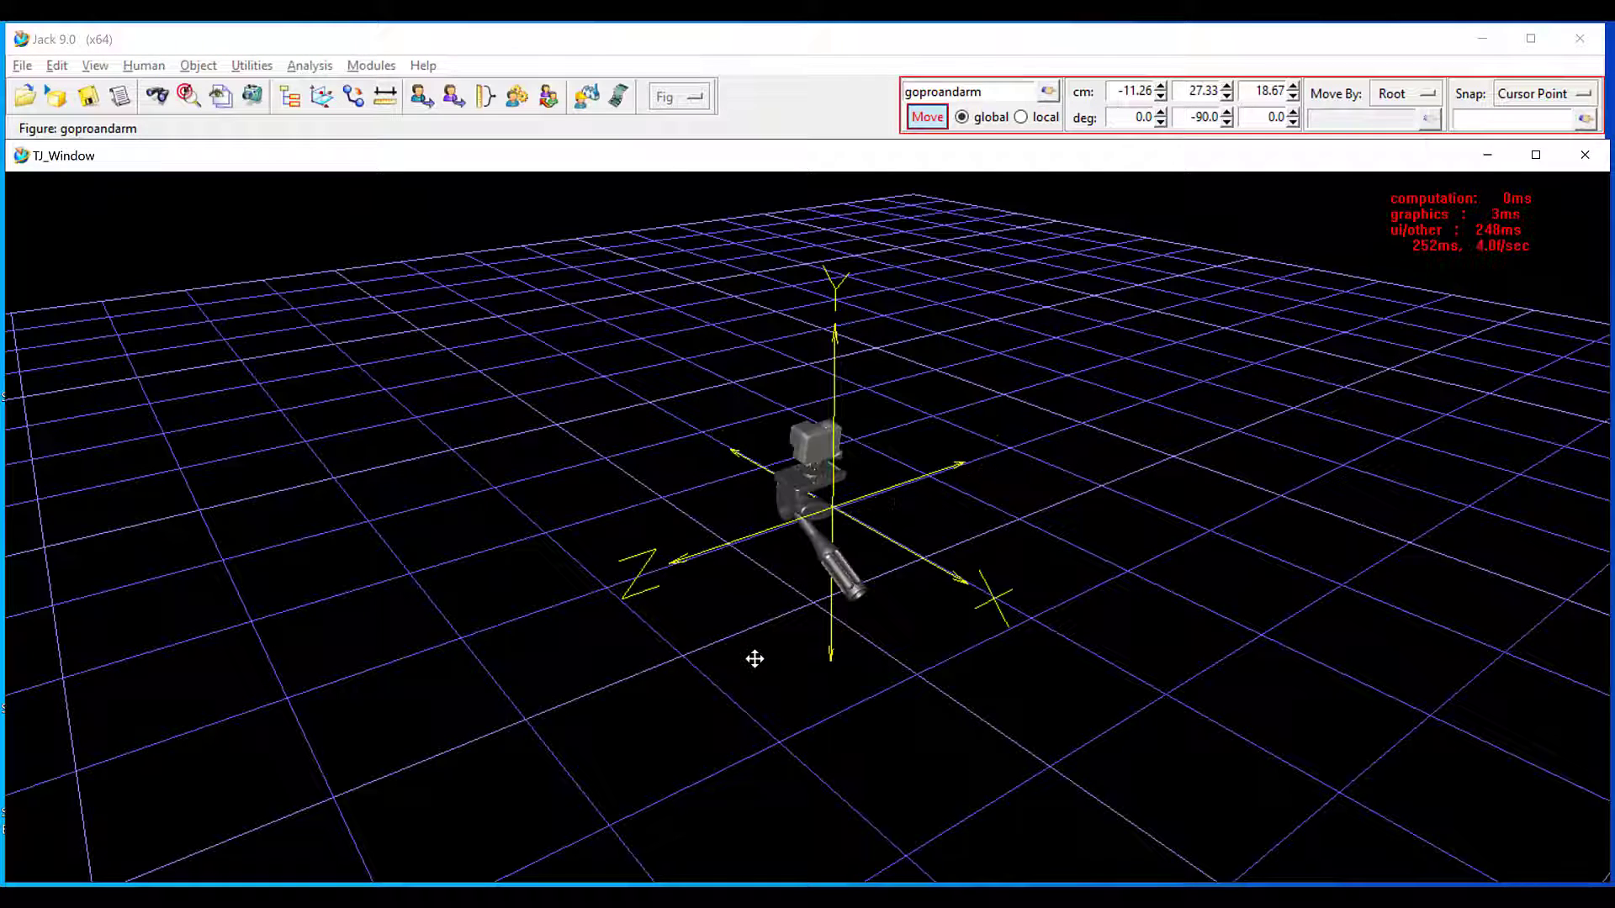
{"action": "key", "text": "y"}
{"action": "key", "text": "y"}
{"action": "key", "text": "y"}
{"action": "key", "text": "y"}
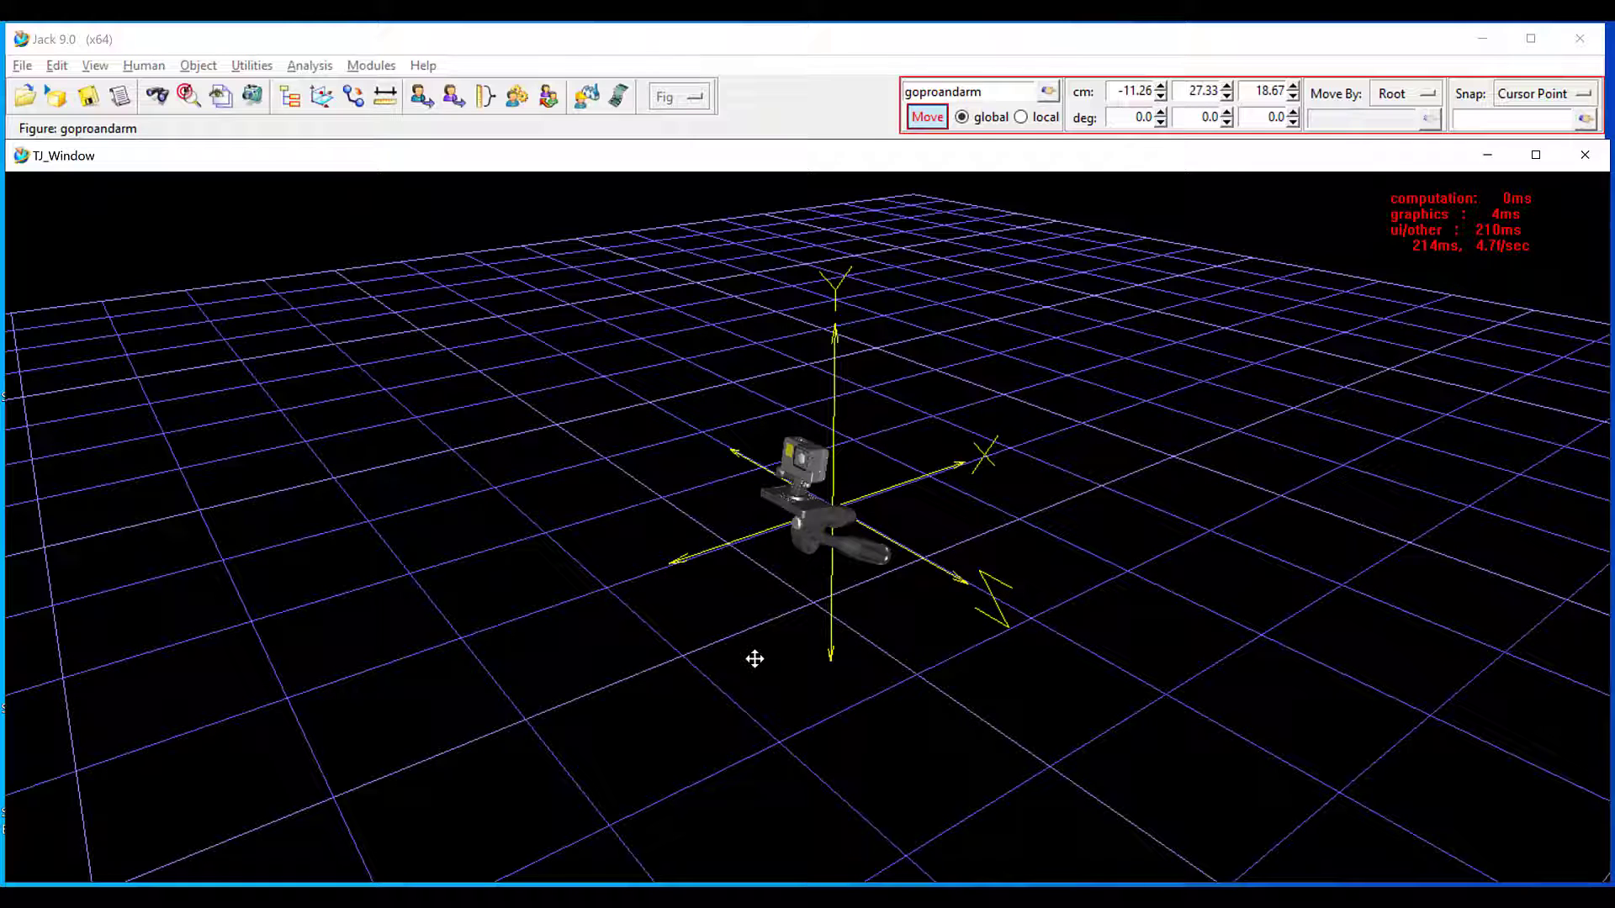
{"action": "key", "text": "Escape"}
Set the selection type to site and start a new site on the GoPro_and_Handle segment of the camera figure
{"action": "left_click", "coordinate": [693, 98]}
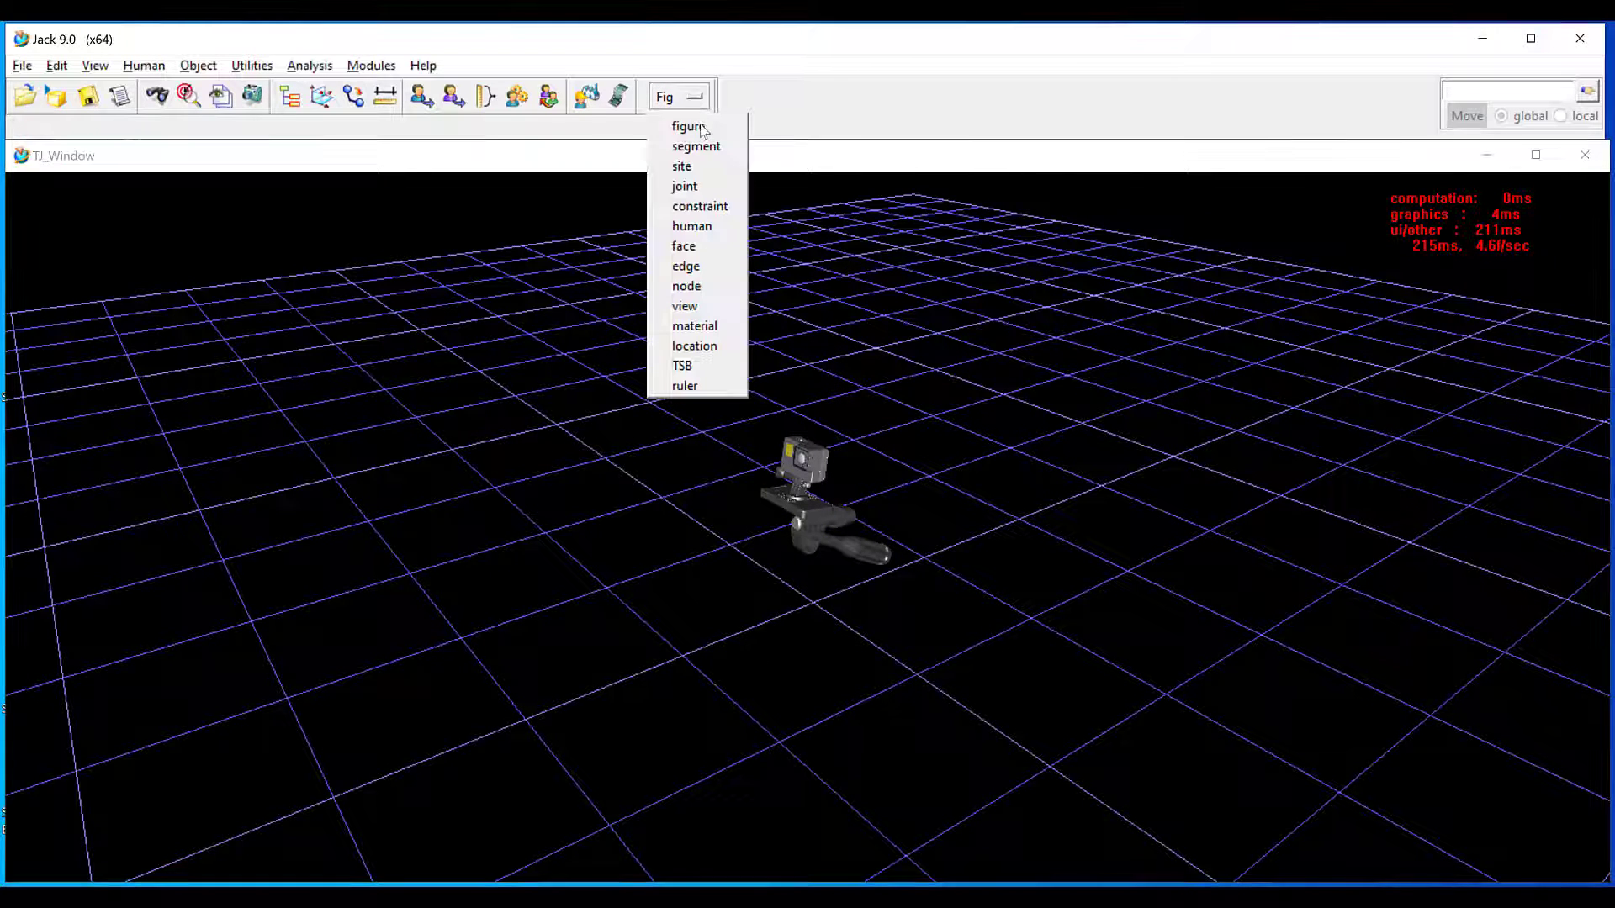
{"action": "left_click", "coordinate": [710, 172]}
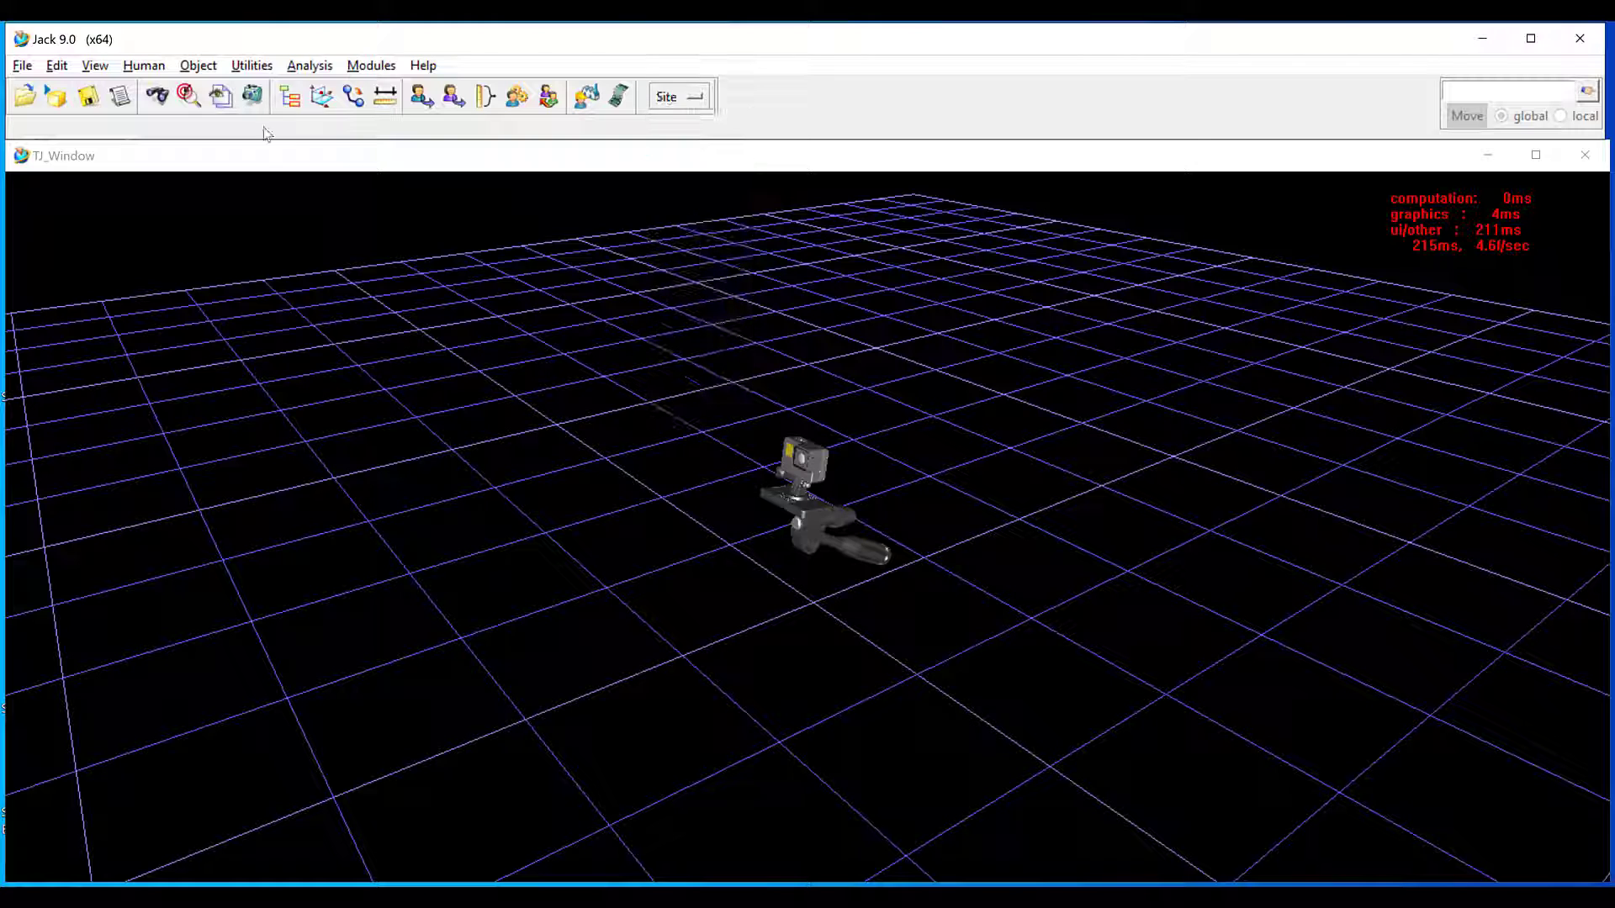
{"action": "left_click", "coordinate": [198, 65]}
{"action": "mouse_move", "coordinate": [204, 90]}
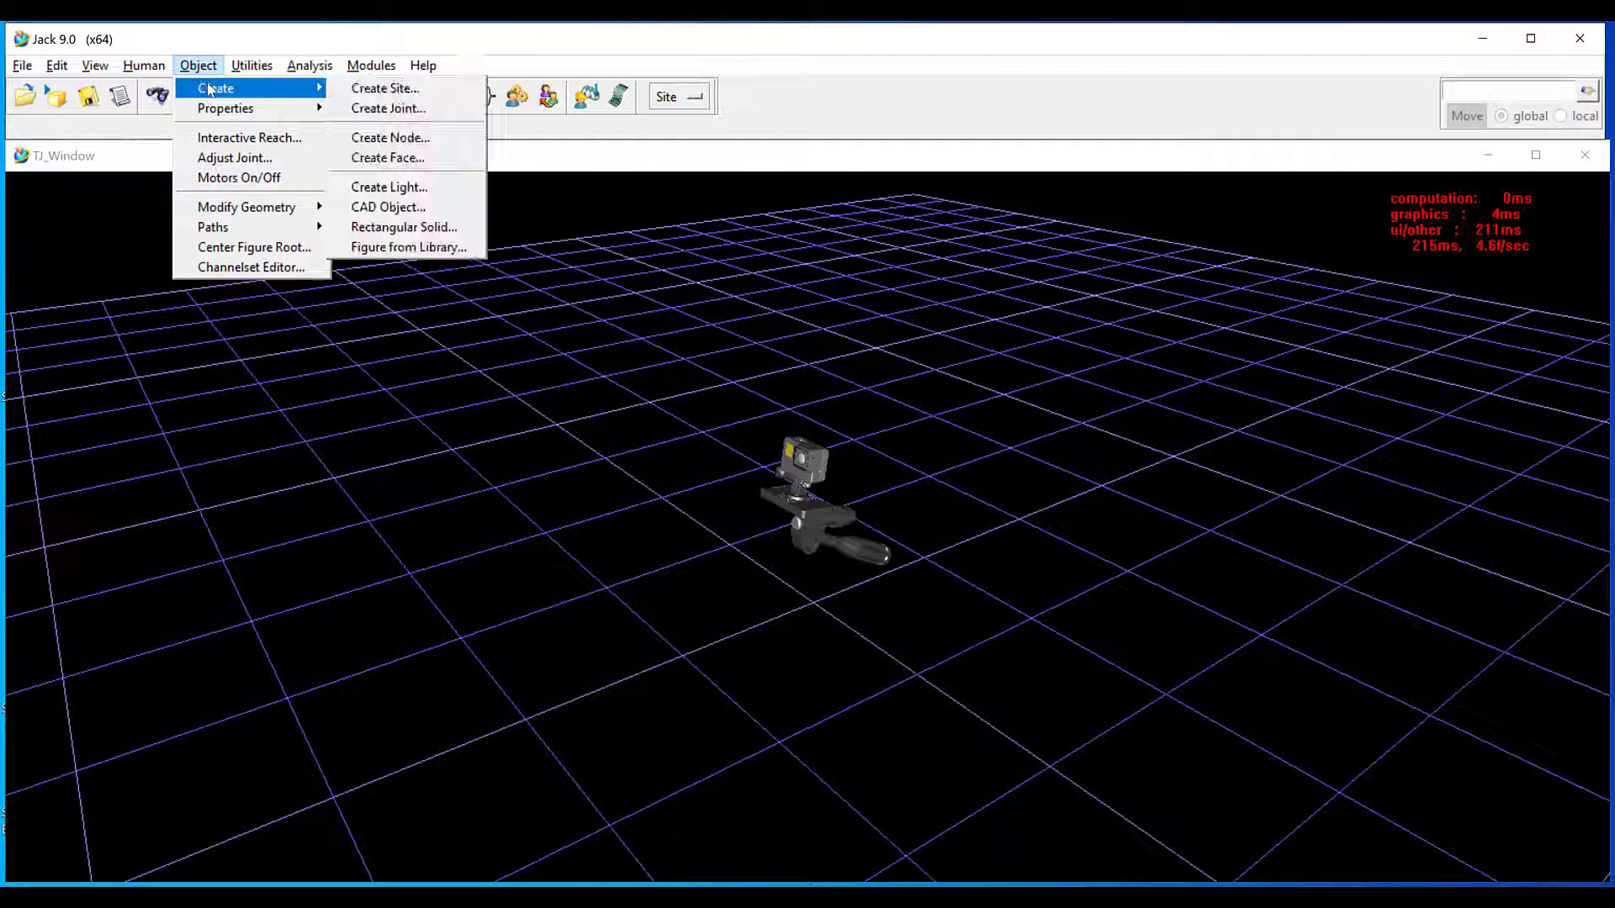
{"action": "left_click", "coordinate": [385, 88]}
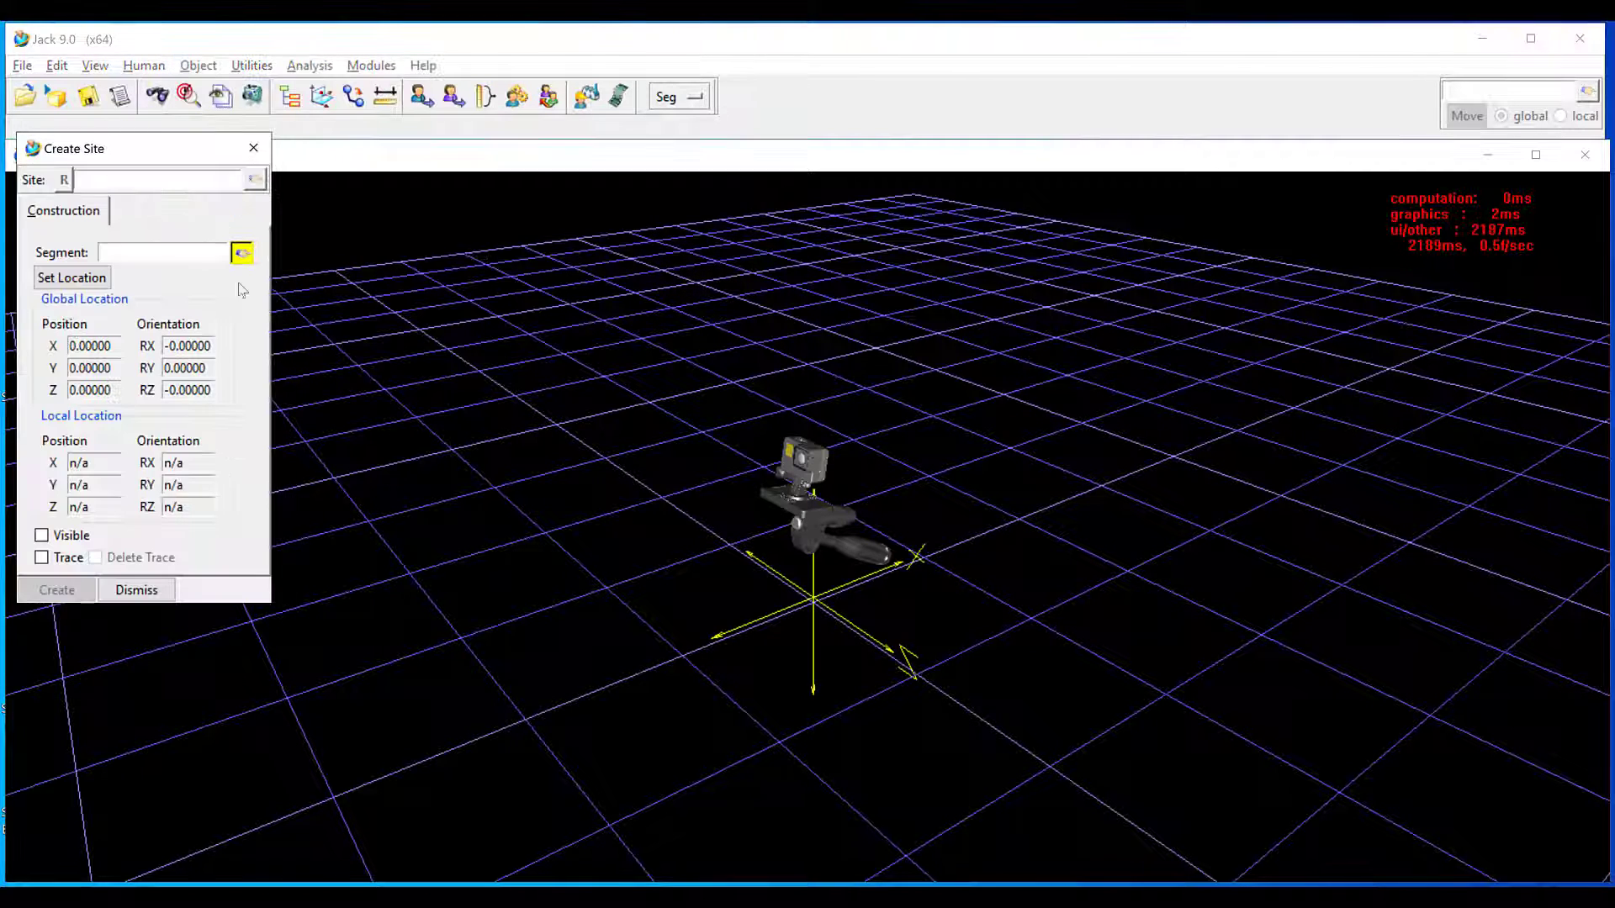
{"action": "left_click", "coordinate": [797, 515]}
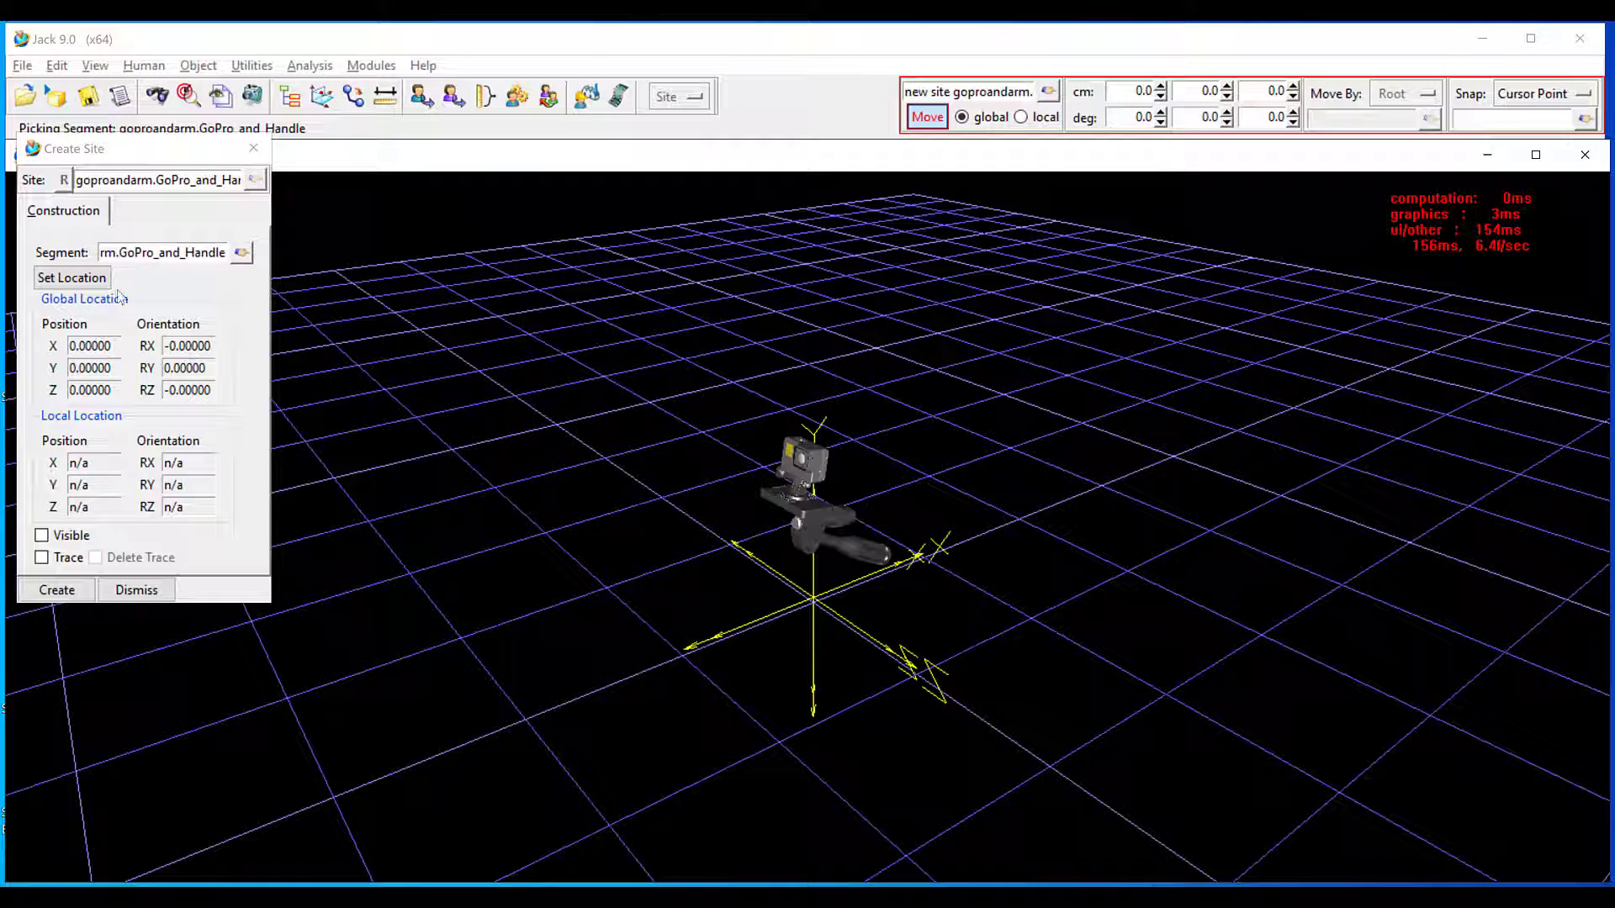
Move the new site's location onto the camera mount, at about X -16.57, Y 29.61, Z 17.94 cm
{"action": "left_click", "coordinate": [76, 284]}
{"action": "middle_click_drag", "start_coordinate": [614, 606], "coordinate": [778, 605]}
{"action": "right_click_drag", "start_coordinate": [823, 639], "coordinate": [833, 661]}
{"action": "middle_click_drag", "start_coordinate": [833, 635], "coordinate": [834, 524]}
{"action": "middle_click_drag", "start_coordinate": [912, 472], "coordinate": [831, 614]}
{"action": "right_click_drag", "start_coordinate": [869, 496], "coordinate": [880, 510]}
{"action": "left_click_drag", "start_coordinate": [879, 510], "coordinate": [812, 572]}
{"action": "right_click_drag", "start_coordinate": [812, 572], "coordinate": [820, 579]}
{"action": "middle_click_drag", "start_coordinate": [803, 638], "coordinate": [838, 498]}
{"action": "middle_click_drag", "start_coordinate": [844, 535], "coordinate": [844, 488]}
{"action": "right_click_drag", "start_coordinate": [844, 489], "coordinate": [853, 499]}
{"action": "middle_click_drag", "start_coordinate": [850, 505], "coordinate": [772, 737]}
{"action": "right_click_drag", "start_coordinate": [882, 499], "coordinate": [870, 495]}
{"action": "left_click_drag", "start_coordinate": [874, 509], "coordinate": [865, 520]}
{"action": "right_click_drag", "start_coordinate": [874, 515], "coordinate": [891, 527]}
{"action": "middle_click_drag", "start_coordinate": [778, 647], "coordinate": [834, 520]}
{"action": "middle_click_drag", "start_coordinate": [850, 515], "coordinate": [849, 507]}
{"action": "middle_click_drag", "start_coordinate": [908, 567], "coordinate": [787, 684]}
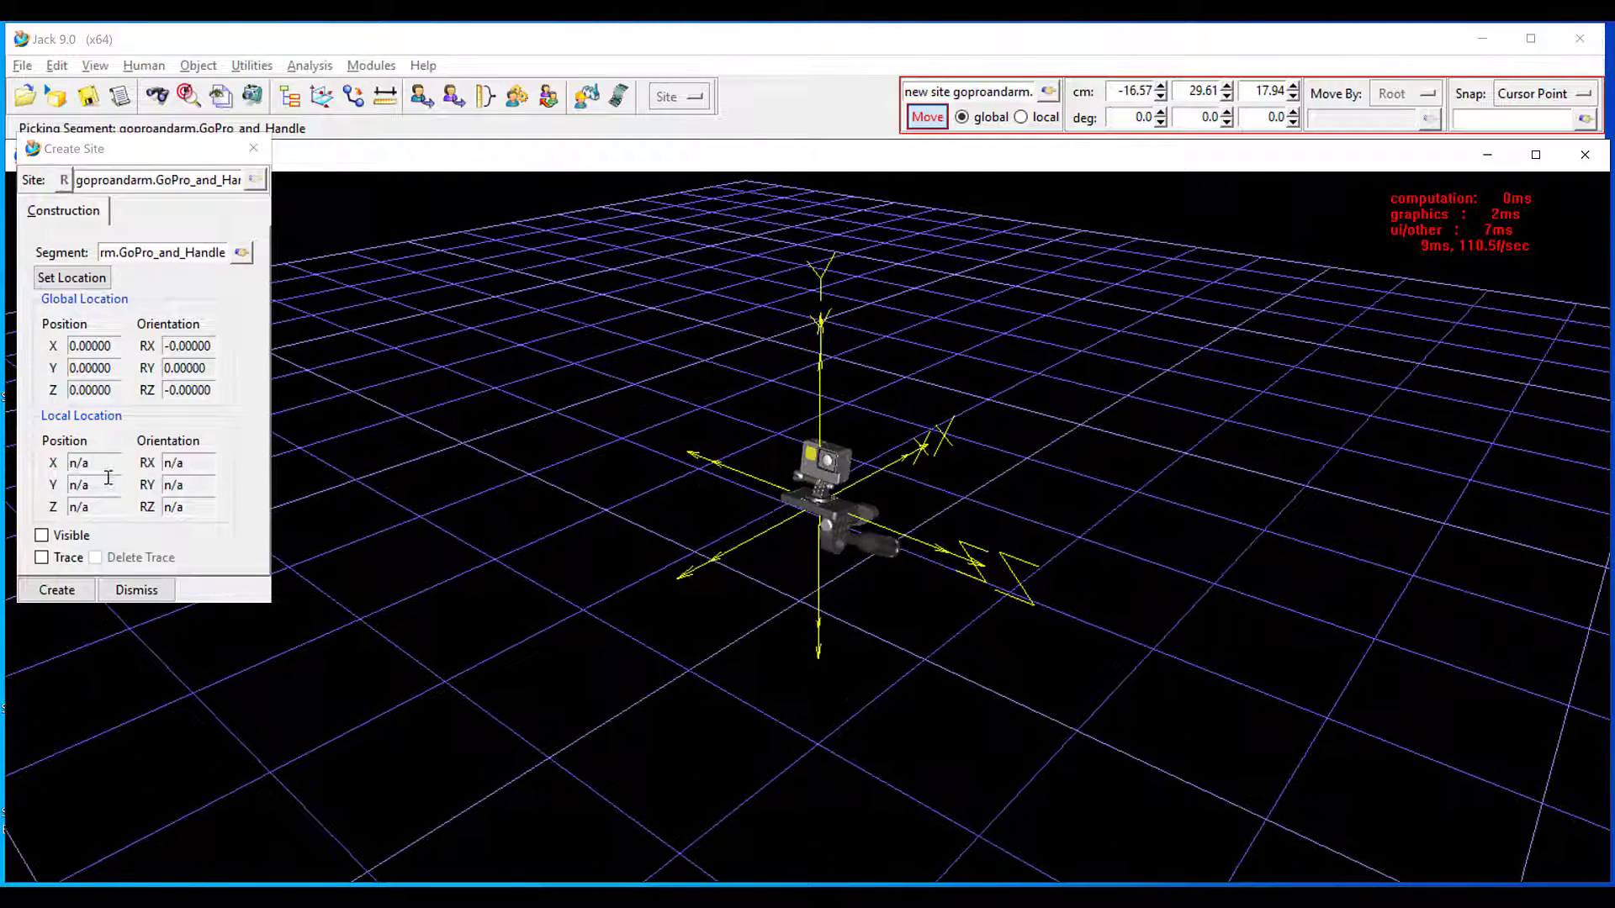
Make the site visible, create it with its name ending in S0, and close the site properties
{"action": "left_click", "coordinate": [84, 537]}
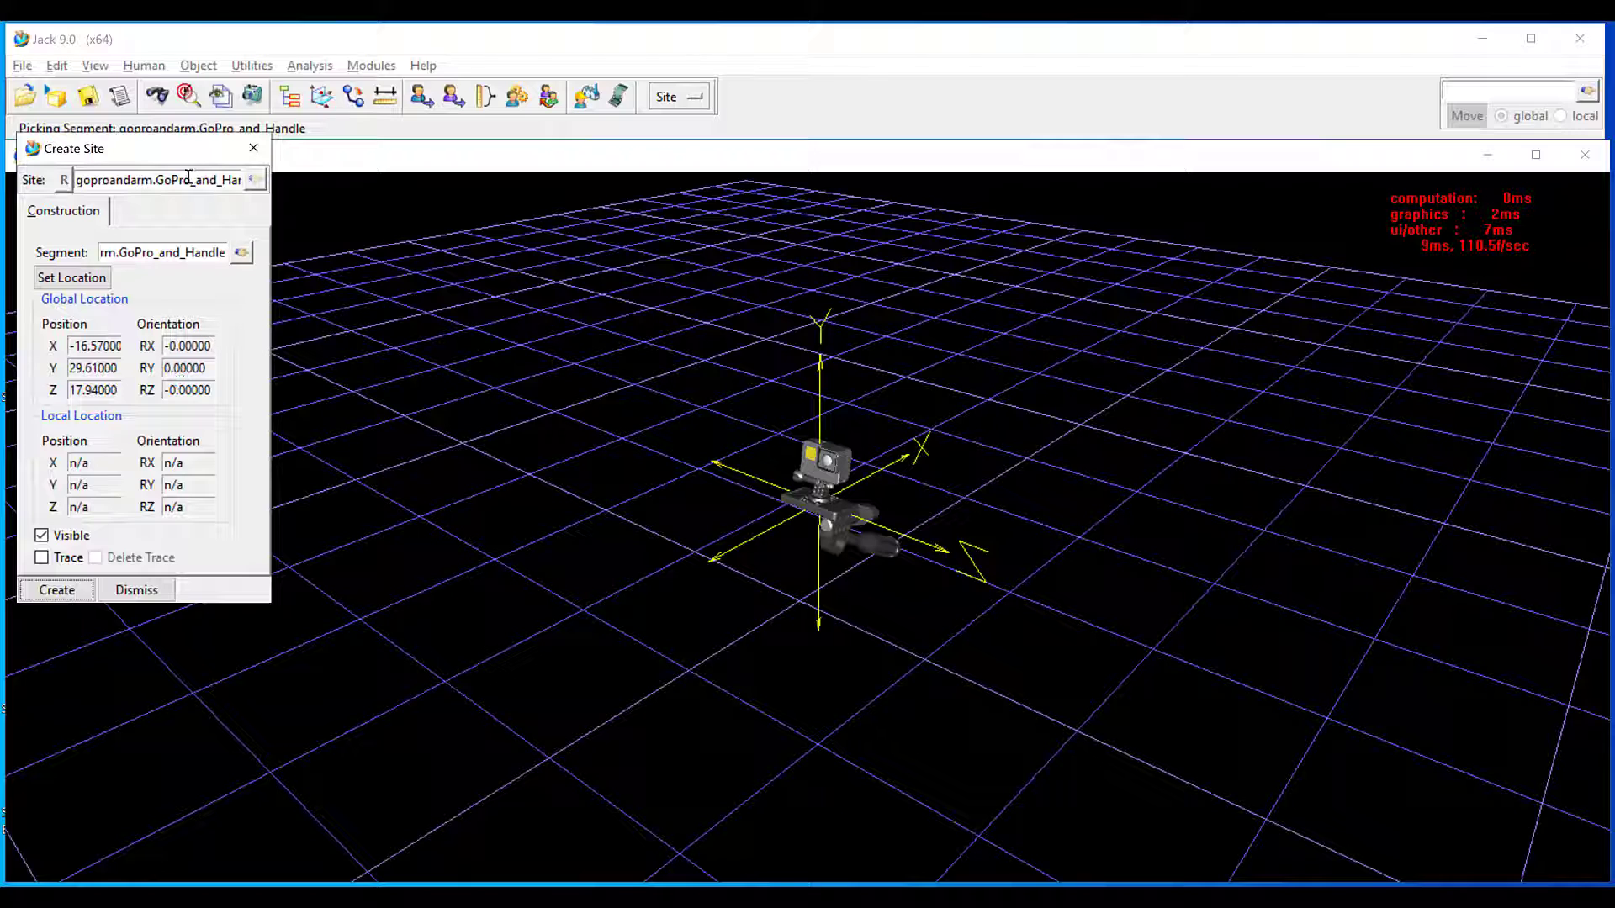
{"action": "left_click_drag", "start_coordinate": [189, 180], "coordinate": [262, 180]}
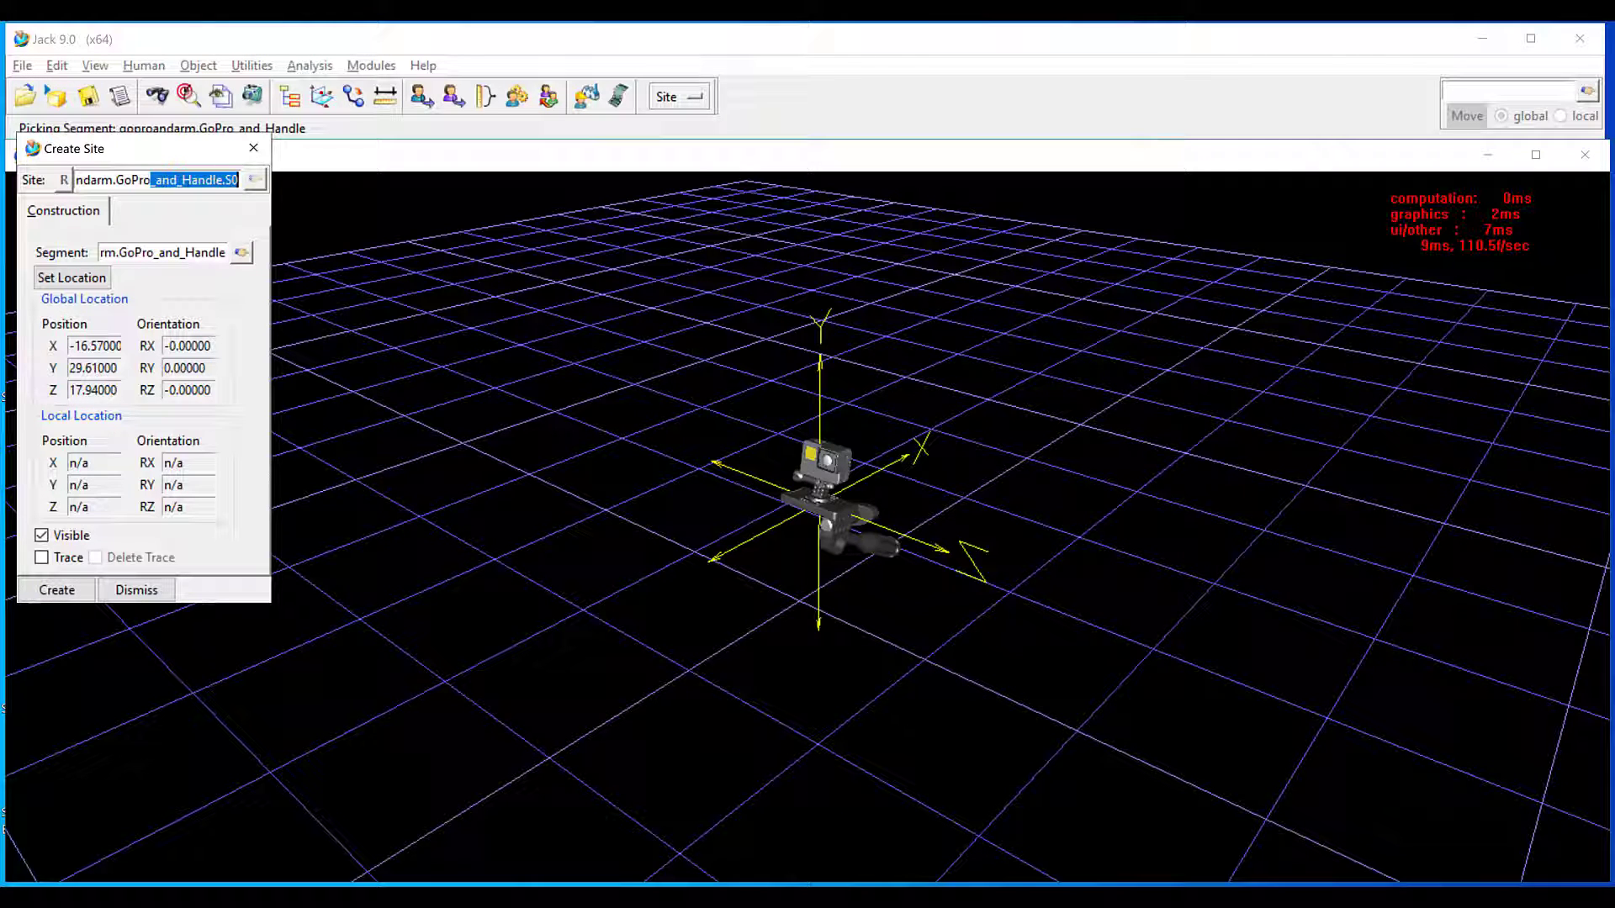
{"action": "left_click", "coordinate": [230, 184]}
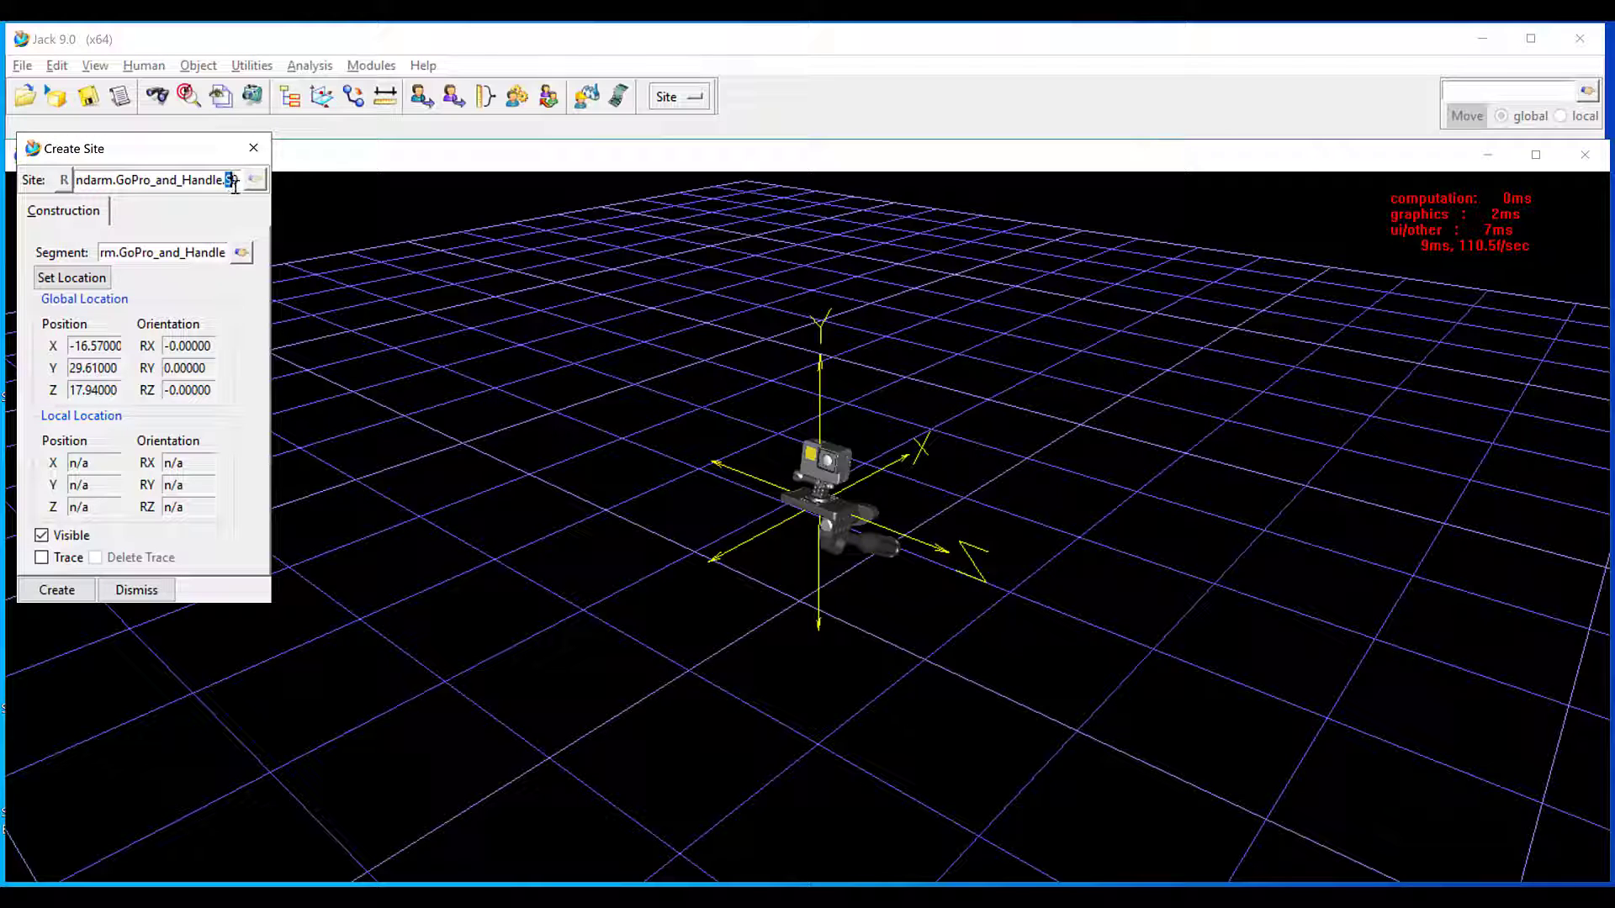
{"action": "left_click", "coordinate": [59, 591]}
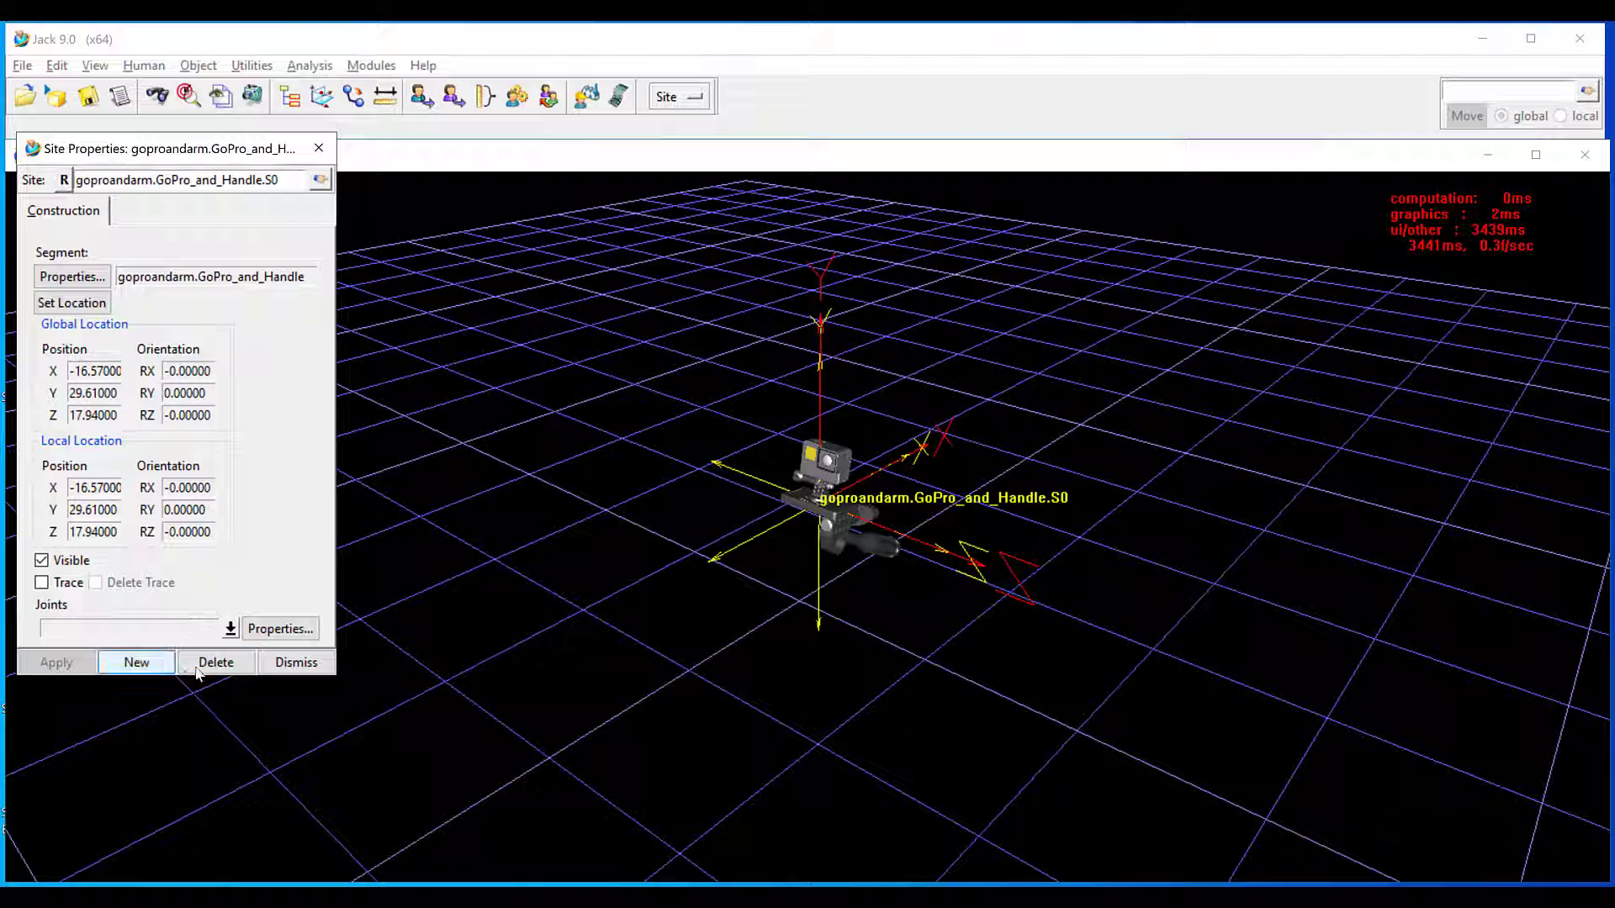
{"action": "left_click", "coordinate": [290, 663]}
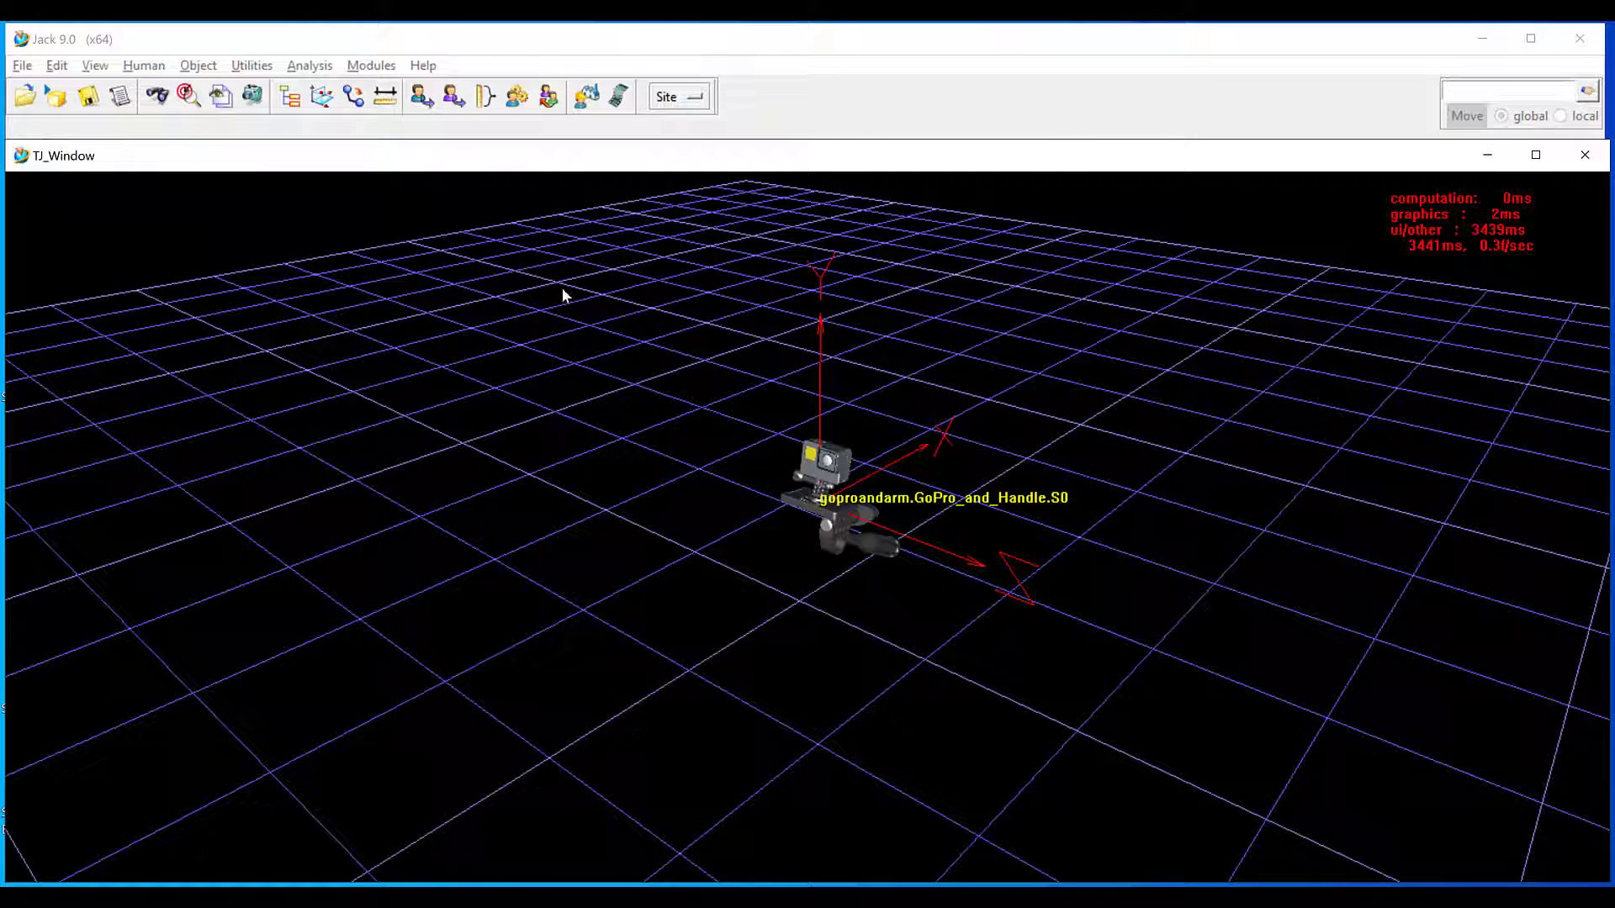
Set the selection type to figure, make the GoPro_and_Handle.S0 site the root site of goproandarm, and apply the change
{"action": "left_click", "coordinate": [688, 103]}
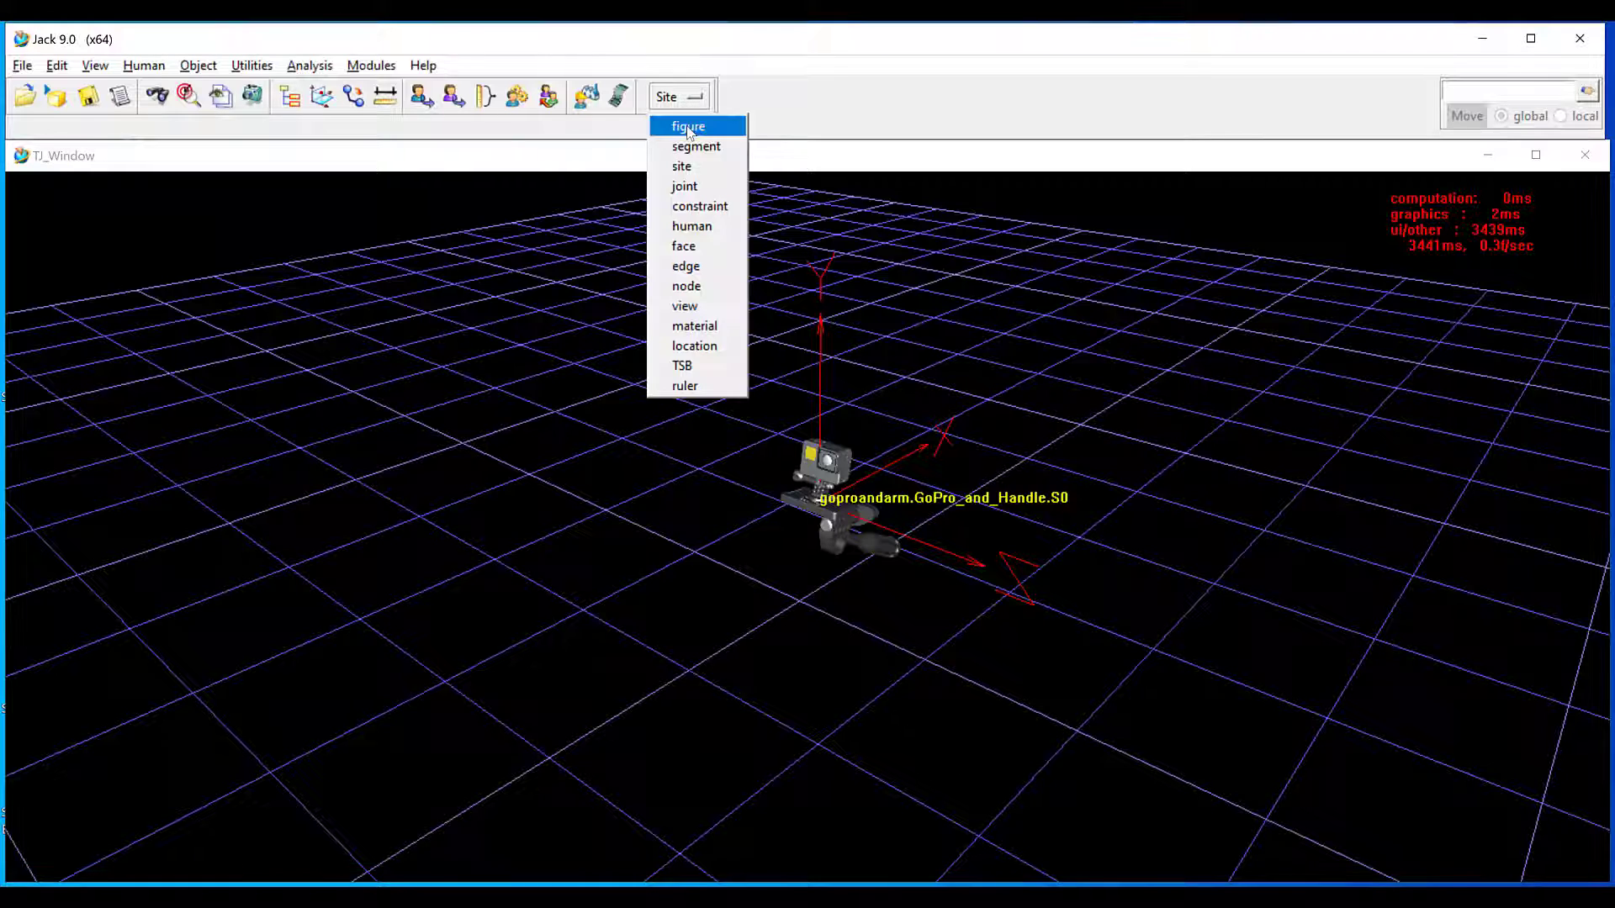
{"action": "left_click", "coordinate": [686, 127]}
{"action": "right_click", "coordinate": [829, 530]}
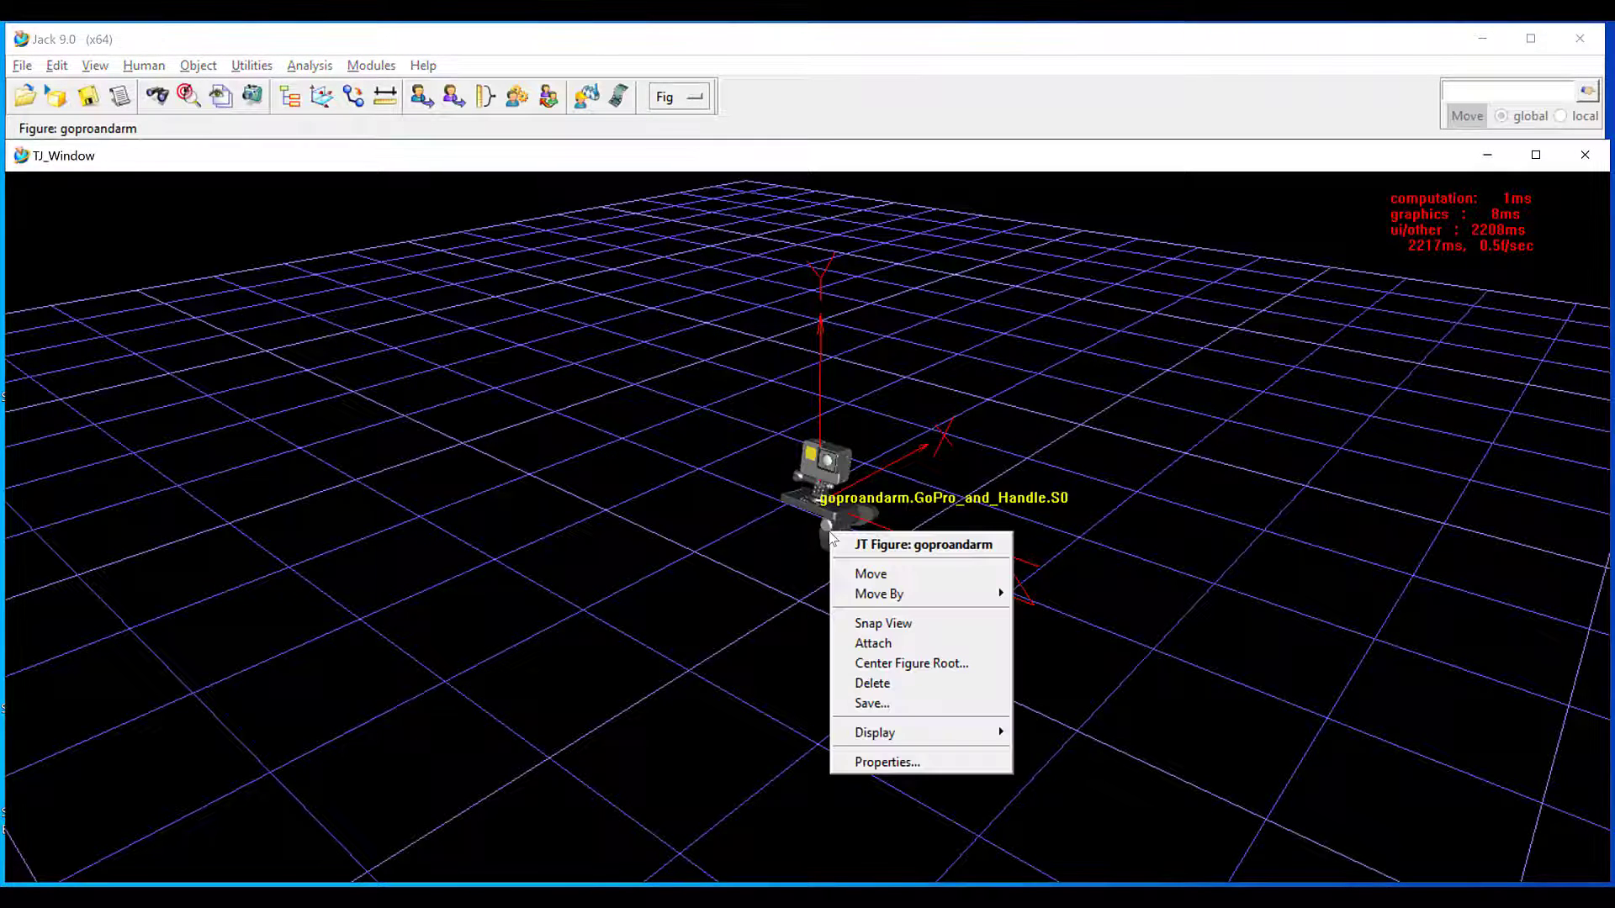
{"action": "left_click", "coordinate": [890, 761]}
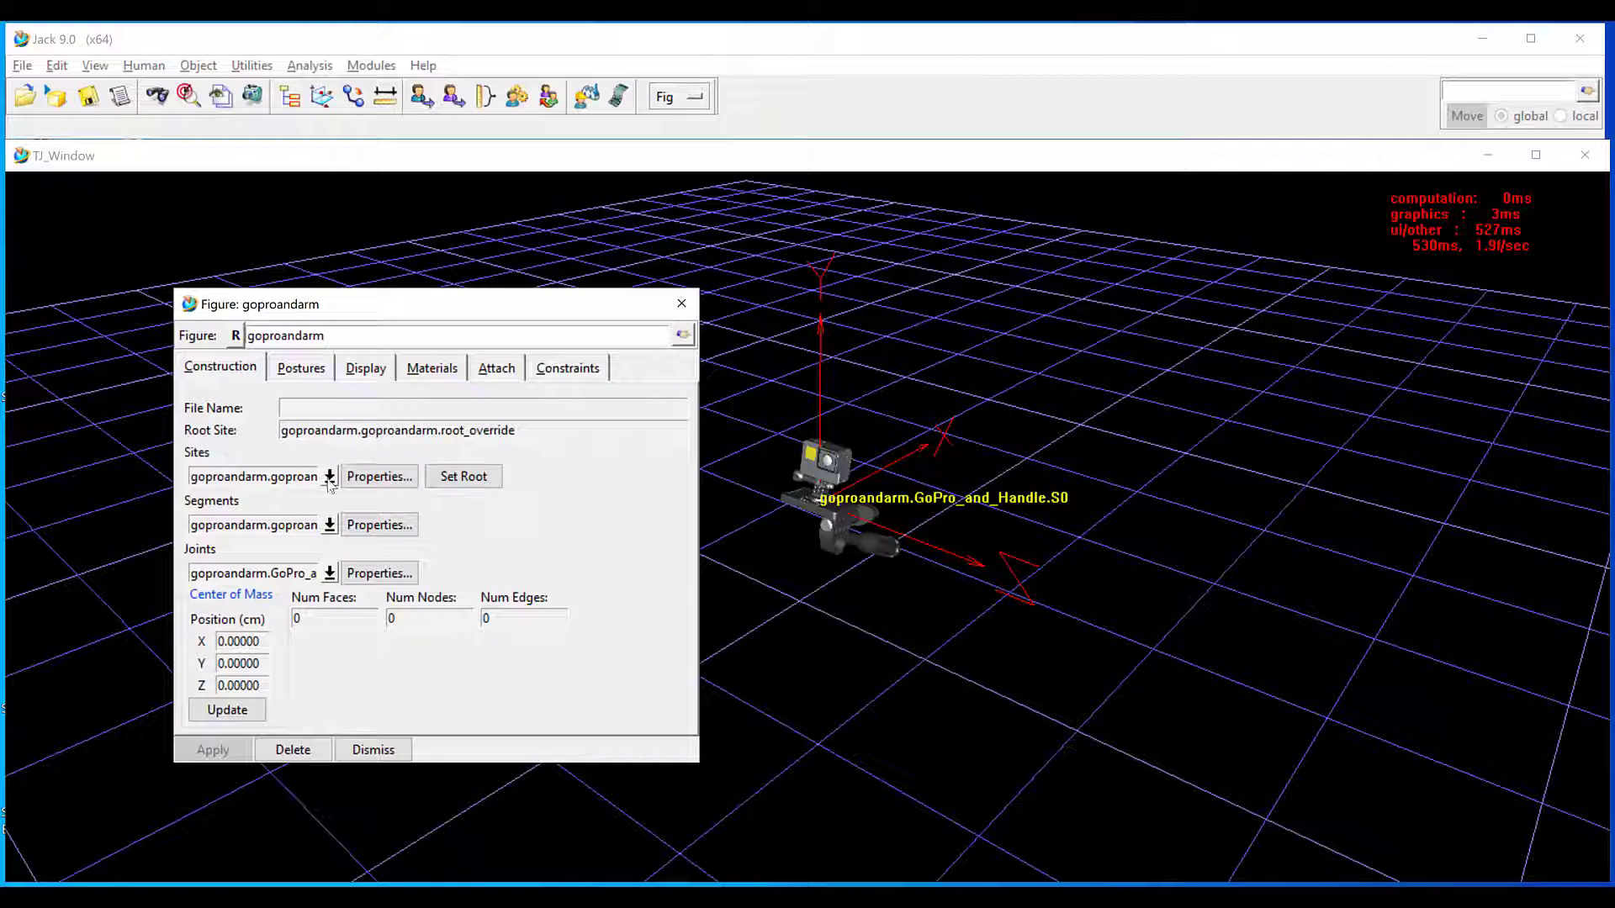
{"action": "left_click", "coordinate": [329, 477]}
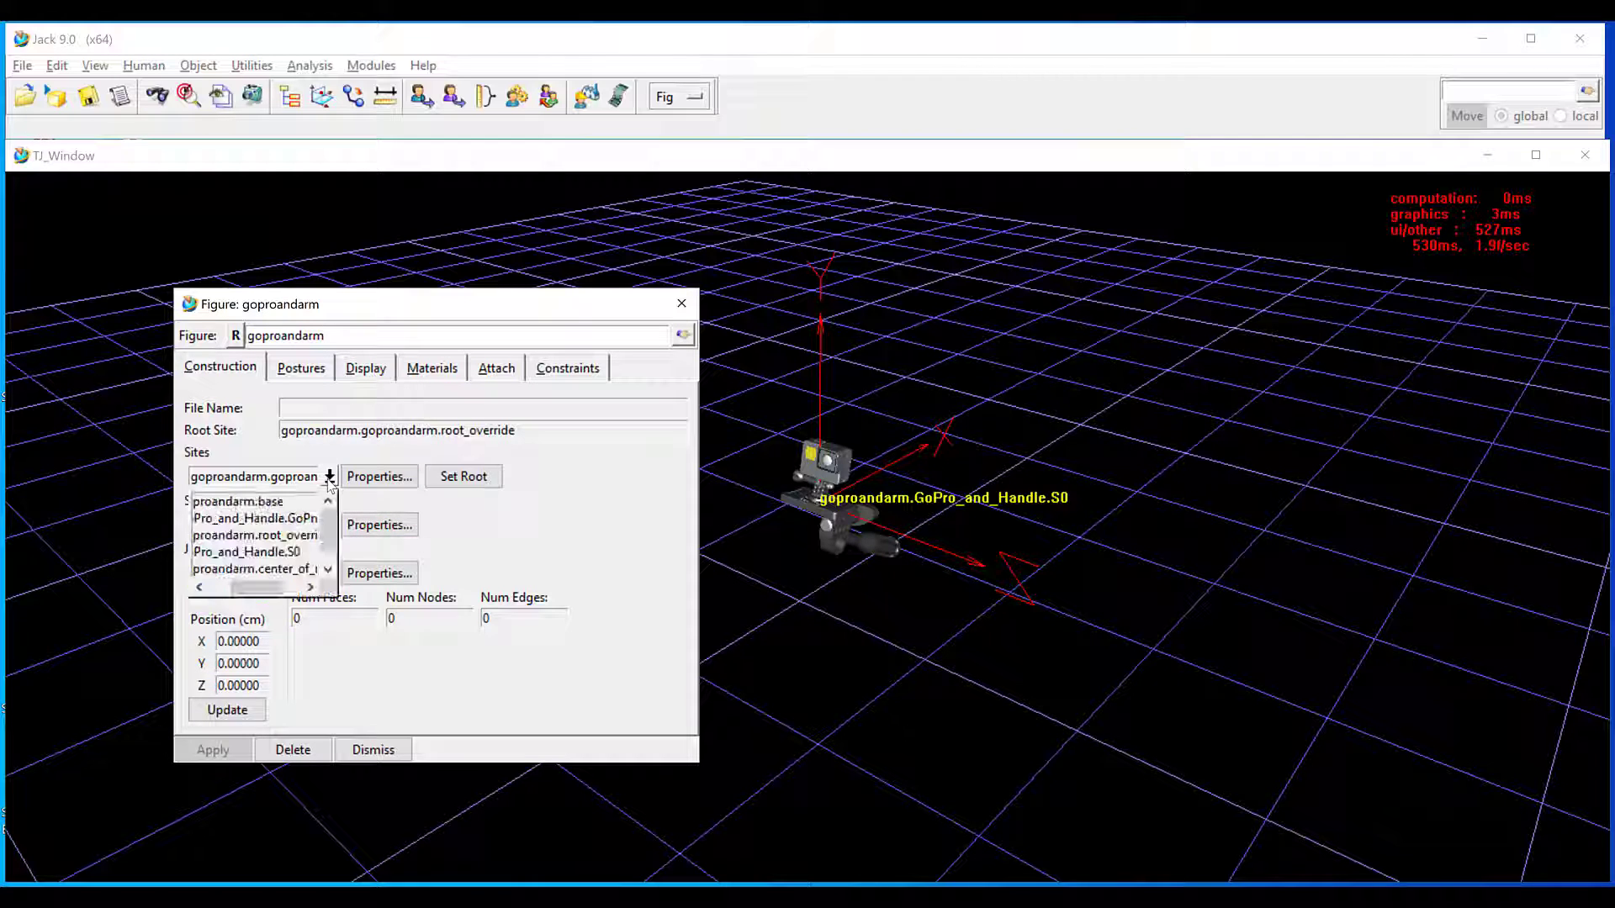
{"action": "left_click", "coordinate": [294, 557]}
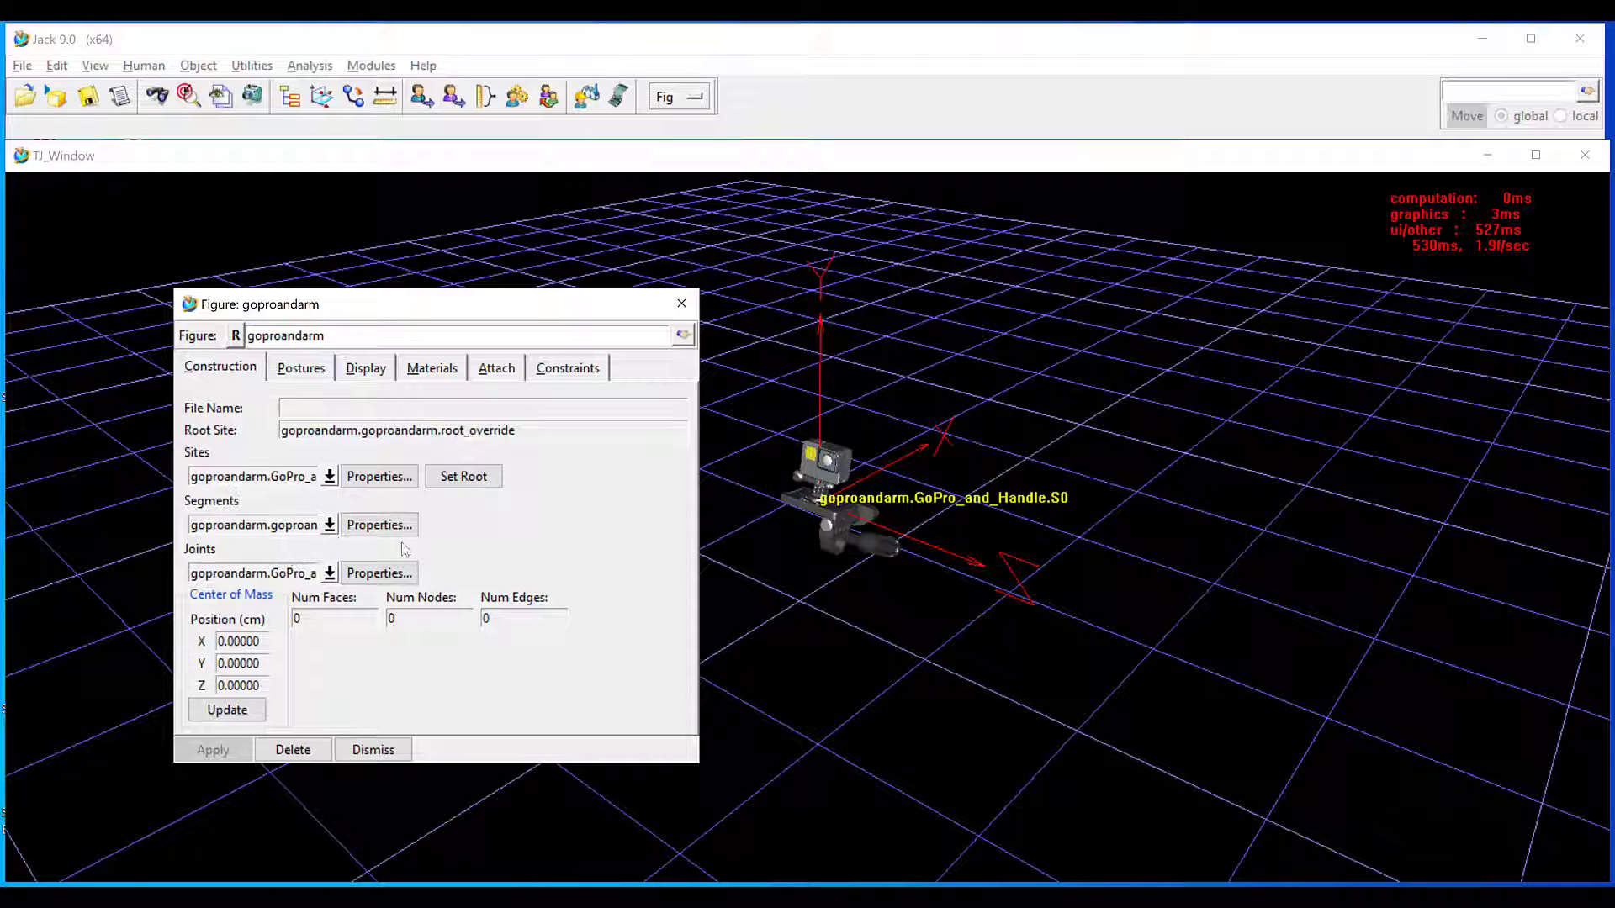
{"action": "left_click", "coordinate": [459, 480]}
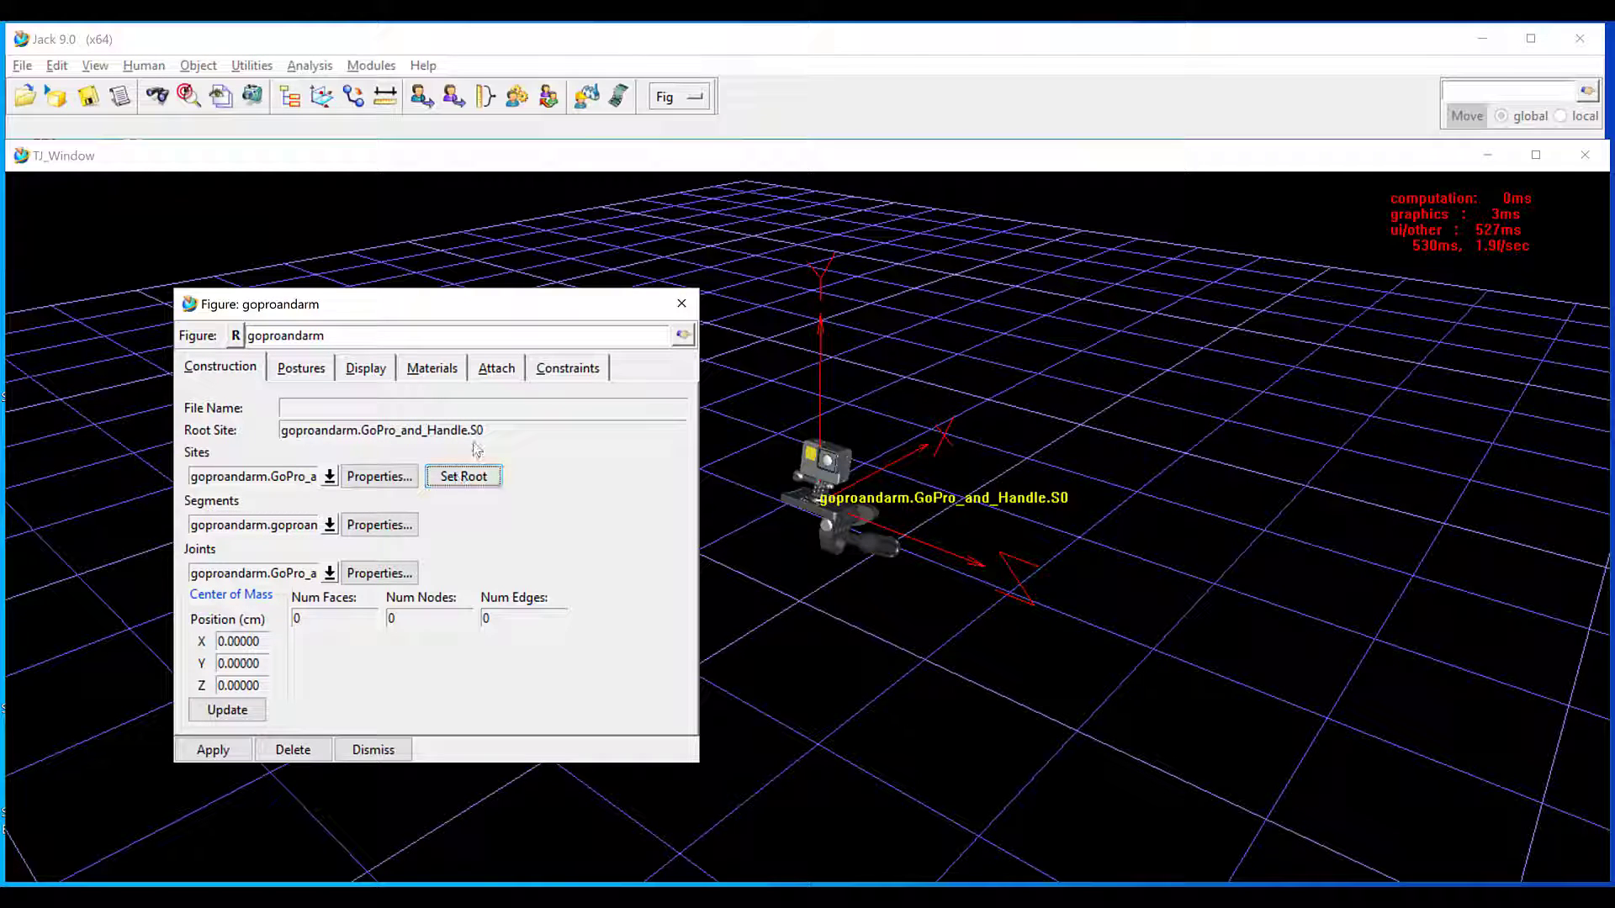
{"action": "left_click", "coordinate": [235, 761]}
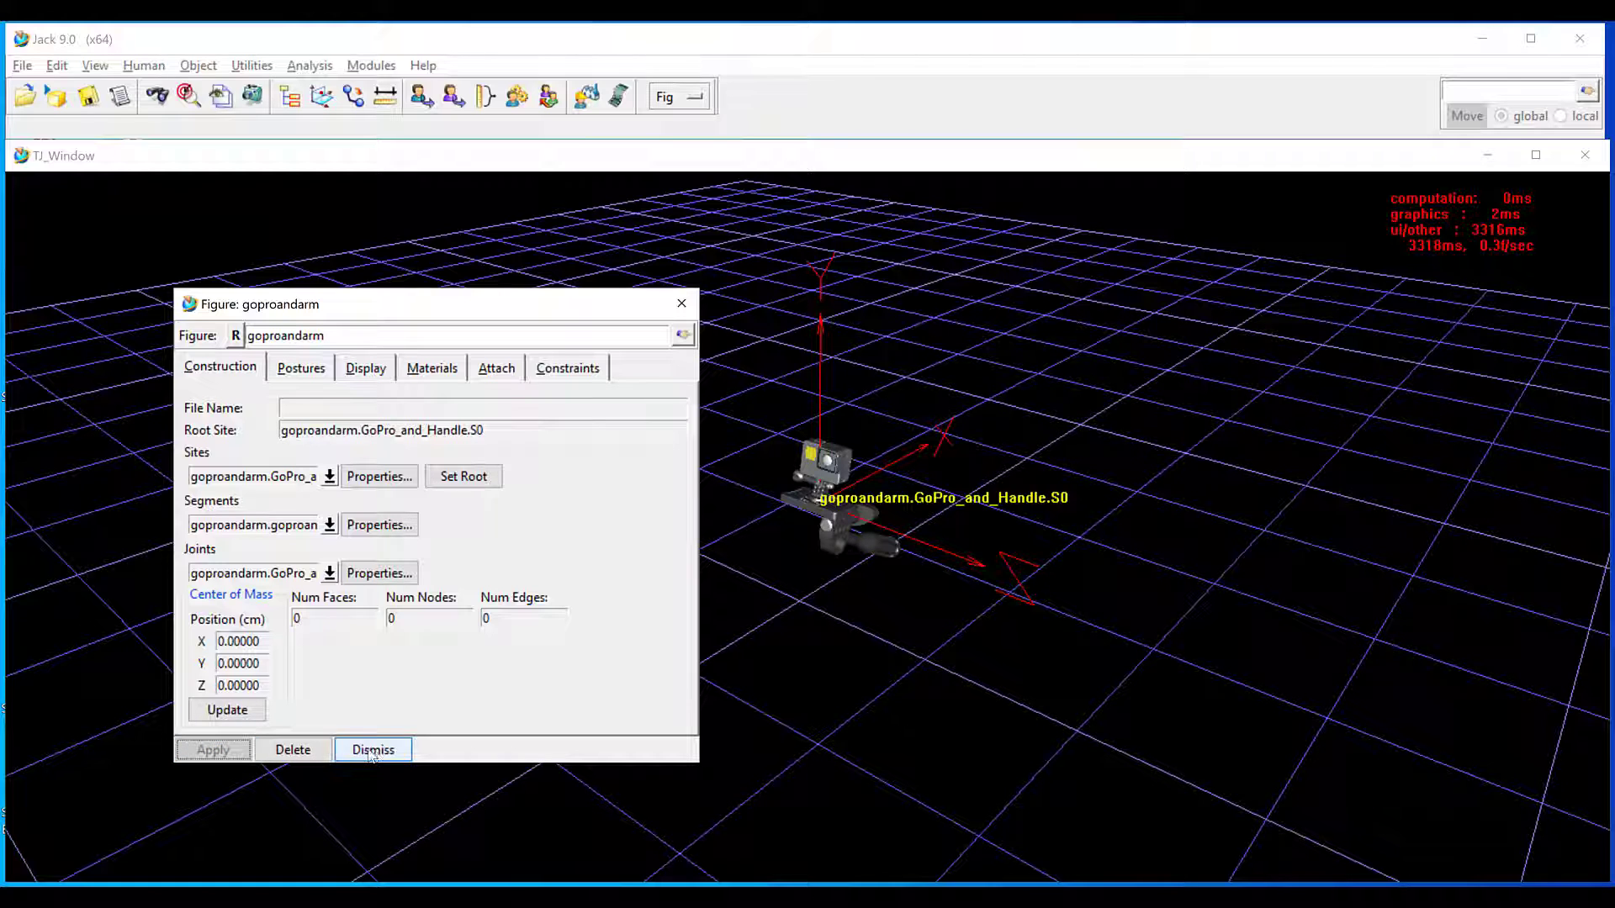
Close the figure properties and test-rotate the camera figure about its new root site
{"action": "left_click", "coordinate": [383, 748]}
{"action": "left_click", "coordinate": [814, 520]}
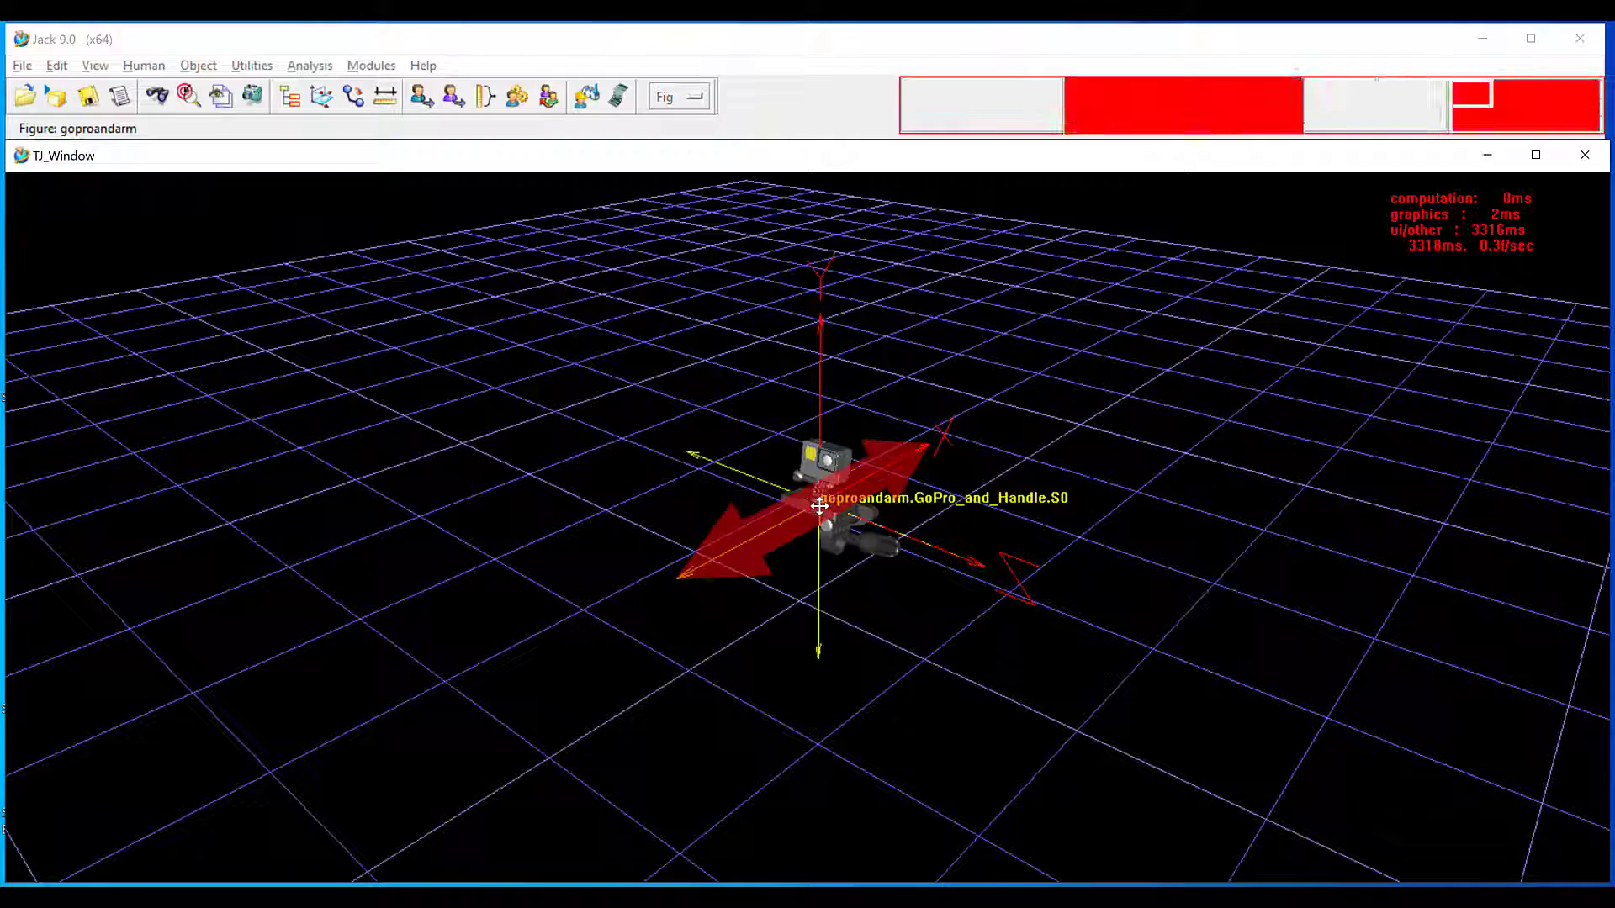
{"action": "right_click", "coordinate": [817, 589]}
{"action": "right_click", "coordinate": [818, 589]}
{"action": "right_click", "coordinate": [817, 589]}
{"action": "right_click", "coordinate": [818, 588]}
{"action": "right_click", "coordinate": [818, 589]}
{"action": "right_click", "coordinate": [818, 588]}
{"action": "right_click", "coordinate": [817, 588]}
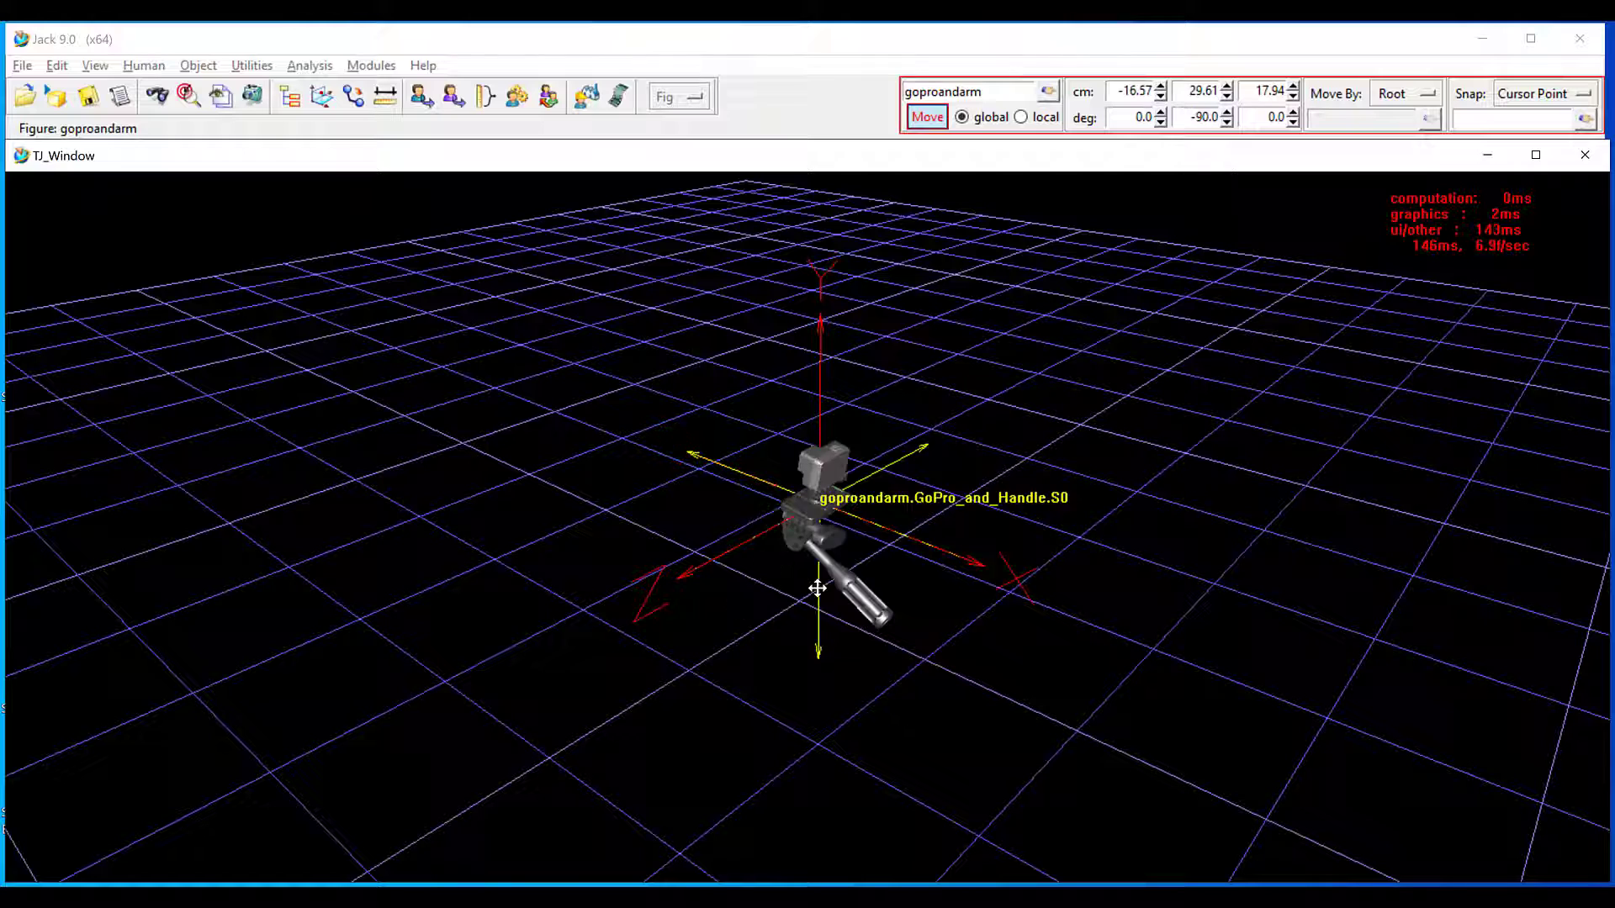
{"action": "right_click", "coordinate": [817, 589]}
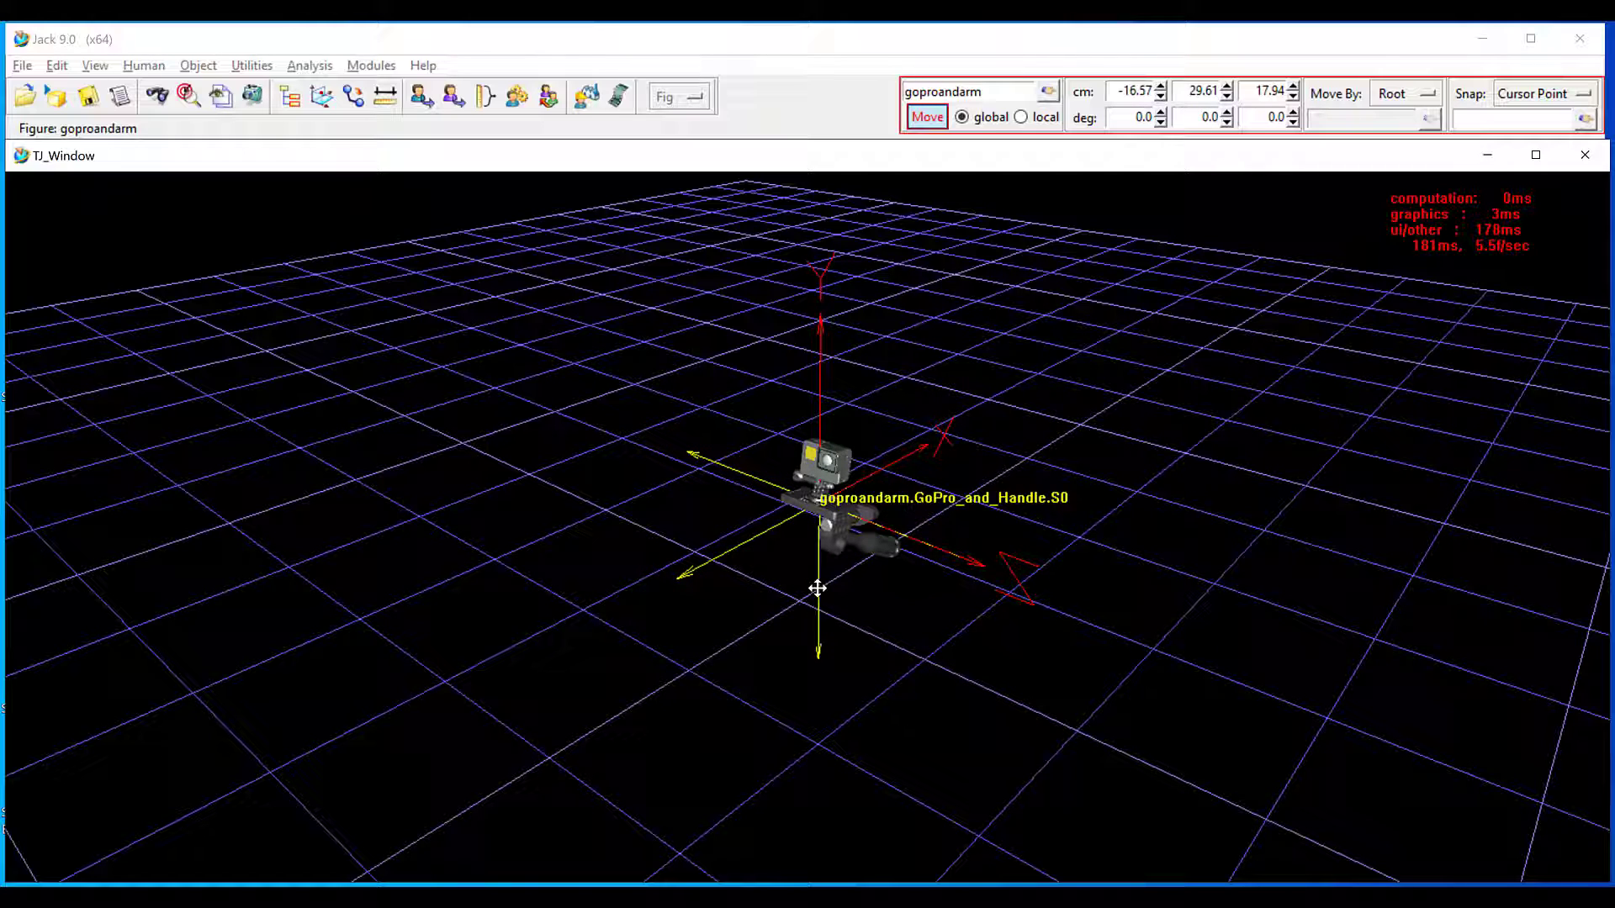
{"action": "key", "text": "Escape"}
Load the first additional model files into the scene and position the loaded model near the camera figure
{"action": "middle_click_drag", "start_coordinate": [819, 593], "coordinate": [852, 652]}
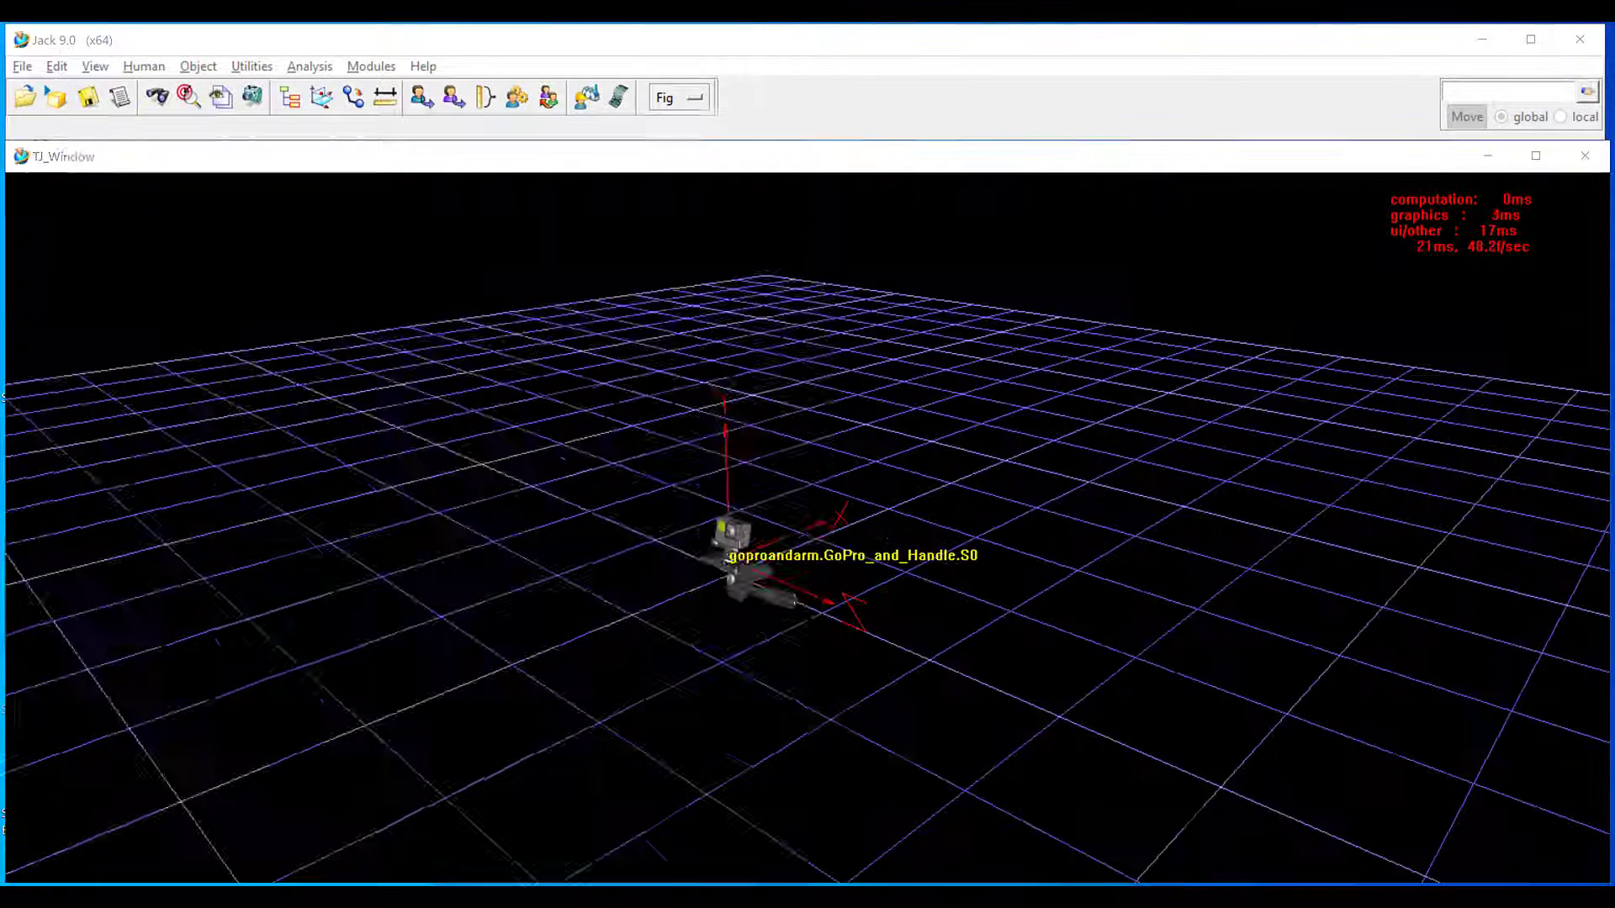
{"action": "left_click", "coordinate": [22, 66]}
{"action": "double_click", "coordinate": [358, 214]}
{"action": "middle_click_drag", "start_coordinate": [736, 570], "coordinate": [703, 404]}
{"action": "left_click", "coordinate": [22, 66]}
{"action": "left_click", "coordinate": [699, 811]}
{"action": "double_click", "coordinate": [311, 707]}
{"action": "left_click_drag", "start_coordinate": [764, 758], "coordinate": [761, 513]}
Load a further component of the wheelchair and camera-mount setup from file and move it into place
{"action": "left_click", "coordinate": [22, 66]}
{"action": "scroll", "coordinate": [530, 671], "scroll_direction": "up", "scroll_amount": 2}
{"action": "left_click", "coordinate": [353, 498]}
{"action": "left_click", "coordinate": [636, 844]}
{"action": "left_click_drag", "start_coordinate": [764, 759], "coordinate": [914, 567]}
{"action": "middle_click_drag", "start_coordinate": [914, 567], "coordinate": [1027, 512]}
{"action": "left_click_drag", "start_coordinate": [1027, 513], "coordinate": [1027, 496]}
{"action": "middle_click_drag", "start_coordinate": [1027, 496], "coordinate": [909, 522]}
{"action": "left_click", "coordinate": [570, 479]}
Load another component from file and align it so the camera, mounting arm and wheelchair fit together
{"action": "left_click", "coordinate": [22, 66]}
{"action": "left_click", "coordinate": [699, 811]}
{"action": "left_click", "coordinate": [448, 622]}
{"action": "left_click", "coordinate": [653, 844]}
{"action": "left_click_drag", "start_coordinate": [652, 698], "coordinate": [637, 425]}
{"action": "middle_click_drag", "start_coordinate": [637, 425], "coordinate": [620, 589]}
{"action": "left_click_drag", "start_coordinate": [620, 589], "coordinate": [633, 581]}
{"action": "left_click", "coordinate": [663, 364]}
{"action": "left_click_drag", "start_coordinate": [664, 336], "coordinate": [538, 374]}
{"action": "middle_click_drag", "start_coordinate": [538, 375], "coordinate": [757, 416]}
{"action": "left_click_drag", "start_coordinate": [757, 417], "coordinate": [748, 417]}
{"action": "middle_click_drag", "start_coordinate": [748, 417], "coordinate": [482, 563]}
Load the human manikin from file, place it at the wheelchair and give it a seated posture
{"action": "left_click", "coordinate": [22, 65]}
{"action": "left_click", "coordinate": [325, 160]}
{"action": "left_click", "coordinate": [653, 843]}
{"action": "right_click", "coordinate": [701, 275]}
{"action": "left_click_drag", "start_coordinate": [701, 404], "coordinate": [841, 457]}
{"action": "middle_click_drag", "start_coordinate": [840, 458], "coordinate": [1077, 526]}
{"action": "right_click", "coordinate": [769, 477]}
{"action": "left_click", "coordinate": [825, 569]}
{"action": "left_click", "coordinate": [327, 815]}
{"action": "scroll", "coordinate": [588, 517], "scroll_direction": "down", "scroll_amount": 5}
{"action": "left_click", "coordinate": [530, 479]}
{"action": "left_click", "coordinate": [622, 577]}
Adjust the seated manikin's arms so the hands rest over the wheelchair's armrests
{"action": "left_click_drag", "start_coordinate": [498, 252], "coordinate": [383, 251]}
{"action": "left_click", "coordinate": [453, 770]}
{"action": "left_click", "coordinate": [319, 575]}
{"action": "mouse_move", "coordinate": [757, 522]}
{"action": "middle_mouse_down"}
{"action": "mouse_move", "coordinate": [875, 526]}
{"action": "mouse_move", "coordinate": [774, 505]}
{"action": "middle_mouse_up"}
{"action": "left_click", "coordinate": [164, 577]}
{"action": "left_click_drag", "start_coordinate": [724, 480], "coordinate": [729, 515]}
{"action": "middle_click_drag", "start_coordinate": [729, 515], "coordinate": [686, 555]}
Set the manikin's vision target to Look at target and move the gaze target ahead of the head
{"action": "left_click", "coordinate": [927, 118]}
{"action": "left_click", "coordinate": [243, 366]}
{"action": "left_click", "coordinate": [377, 433]}
{"action": "left_click_drag", "start_coordinate": [635, 371], "coordinate": [598, 347]}
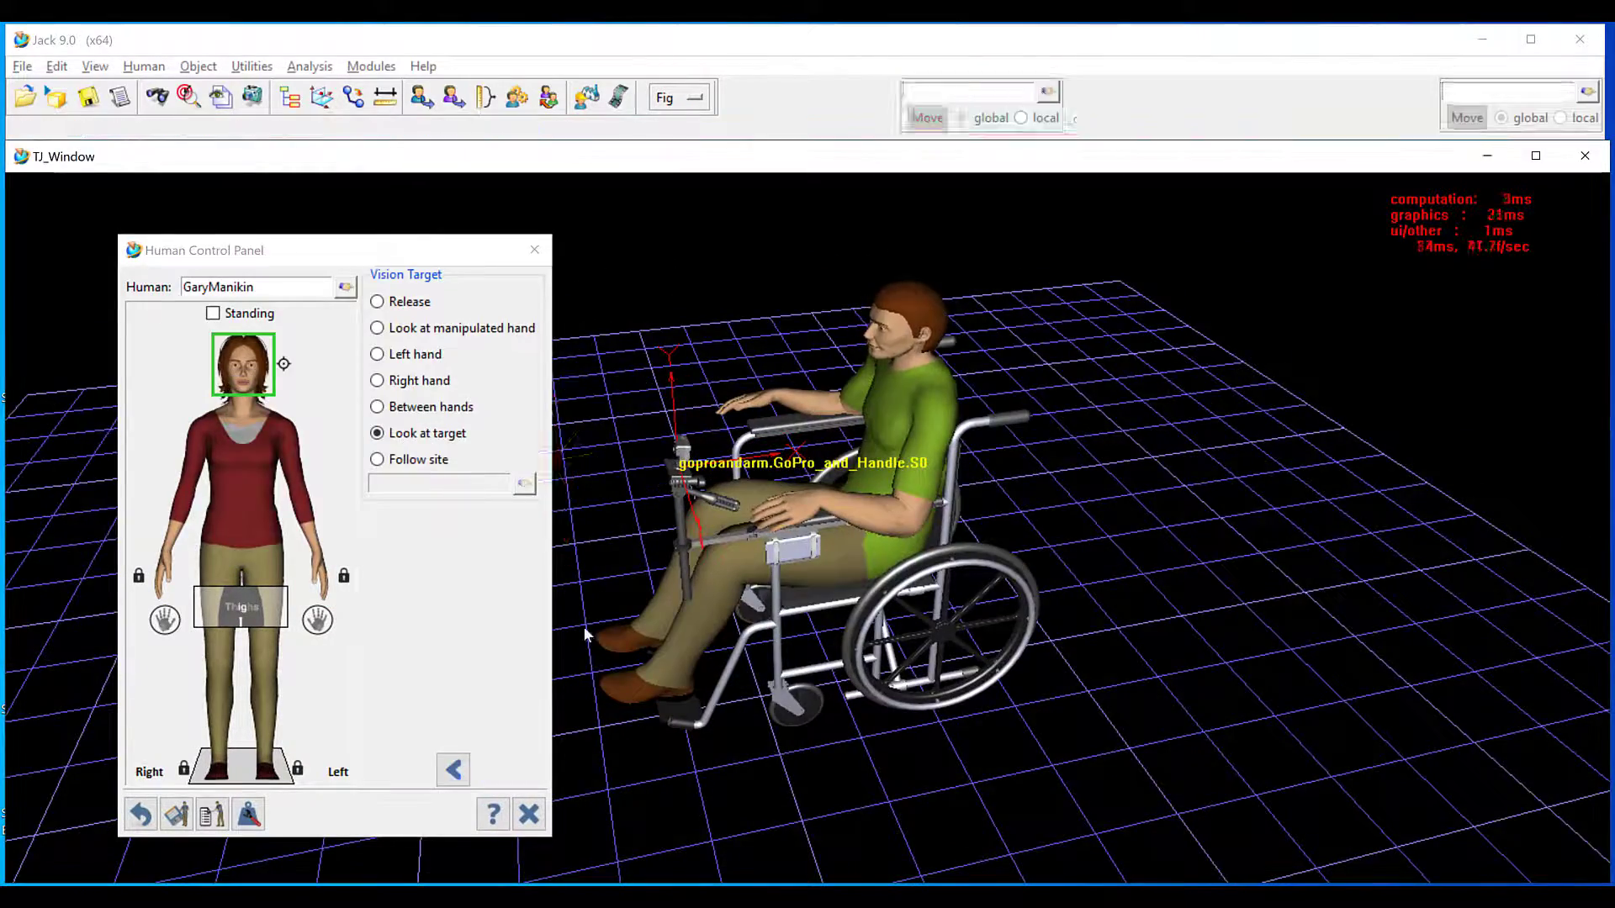
{"action": "left_click", "coordinate": [927, 118]}
Set the manikin's vision target to Look at manipulated hand and close the Human Control Panel
{"action": "middle_click_drag", "start_coordinate": [690, 505], "coordinate": [824, 488]}
{"action": "left_click", "coordinate": [377, 328]}
{"action": "left_click", "coordinate": [453, 770]}
{"action": "right_click", "coordinate": [252, 375]}
{"action": "left_click", "coordinate": [314, 470]}
{"action": "left_click", "coordinate": [528, 814]}
{"action": "middle_click_drag", "start_coordinate": [875, 412], "coordinate": [740, 410]}
{"action": "left_click", "coordinate": [422, 96]}
{"action": "left_click", "coordinate": [453, 770]}
{"action": "left_click", "coordinate": [529, 813]}
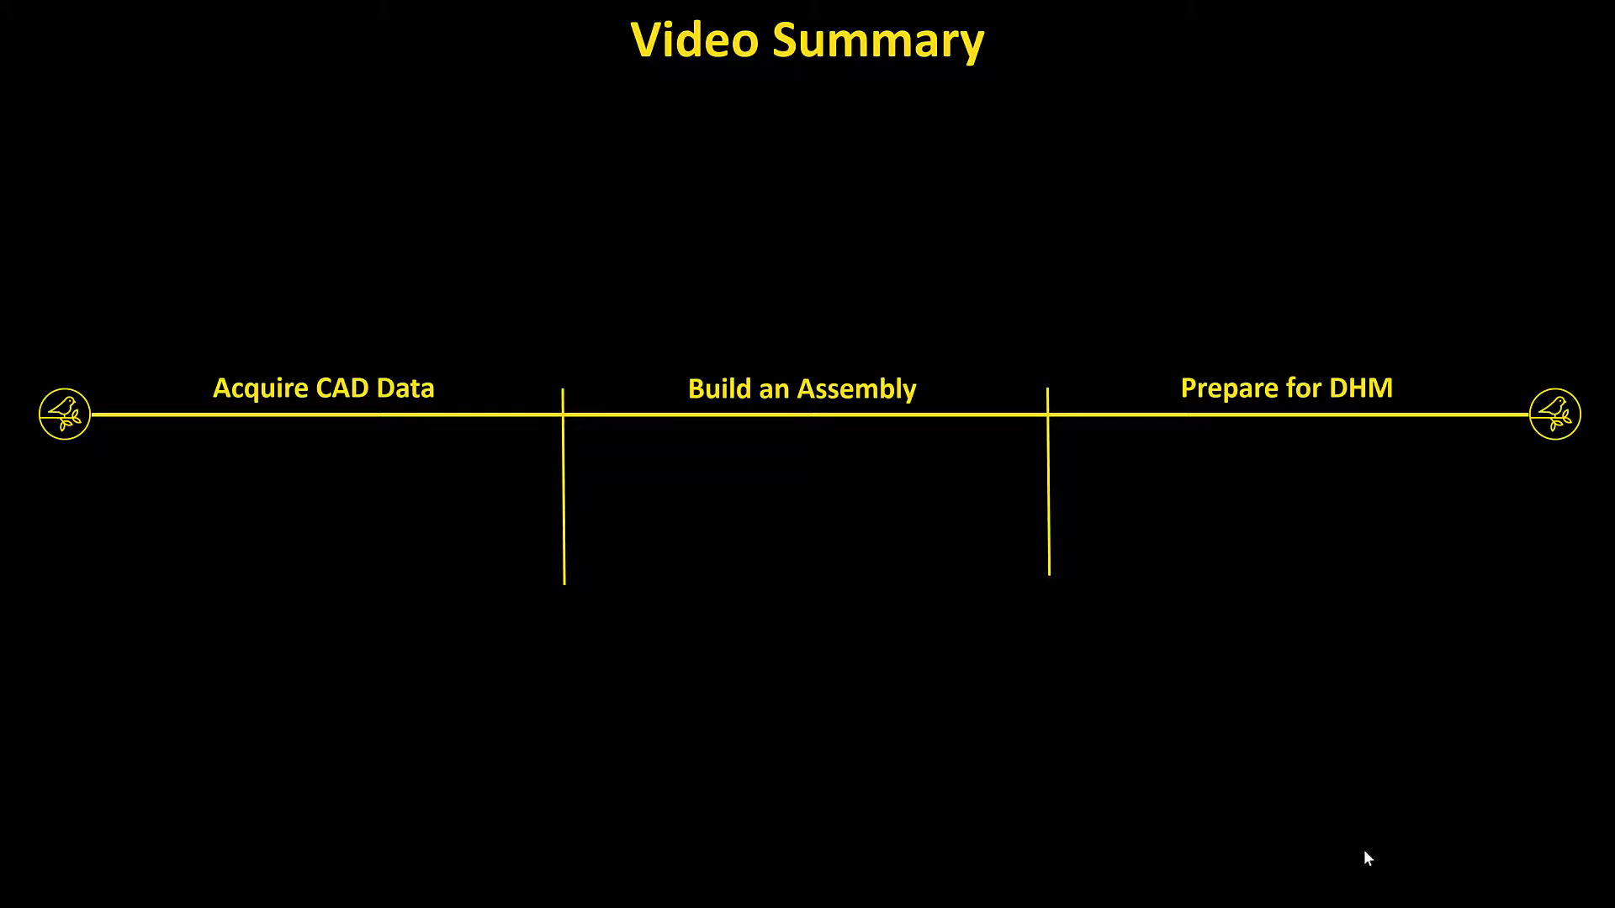